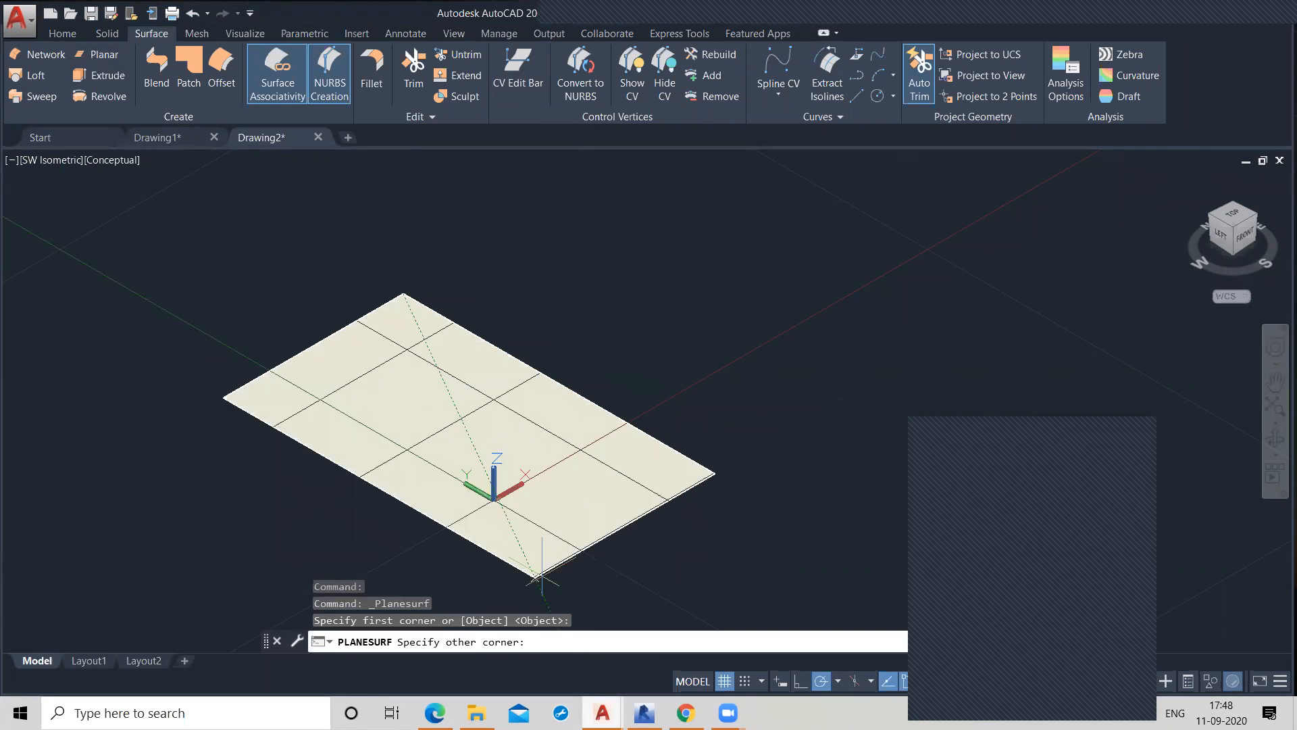
- Finish the rectangular planar surface around the origin and draw a circle on it near its upper-right edge
{"action": "left_click", "coordinate": [494, 604]}
{"action": "middle_click_drag", "start_coordinate": [615, 383], "coordinate": [722, 262]}
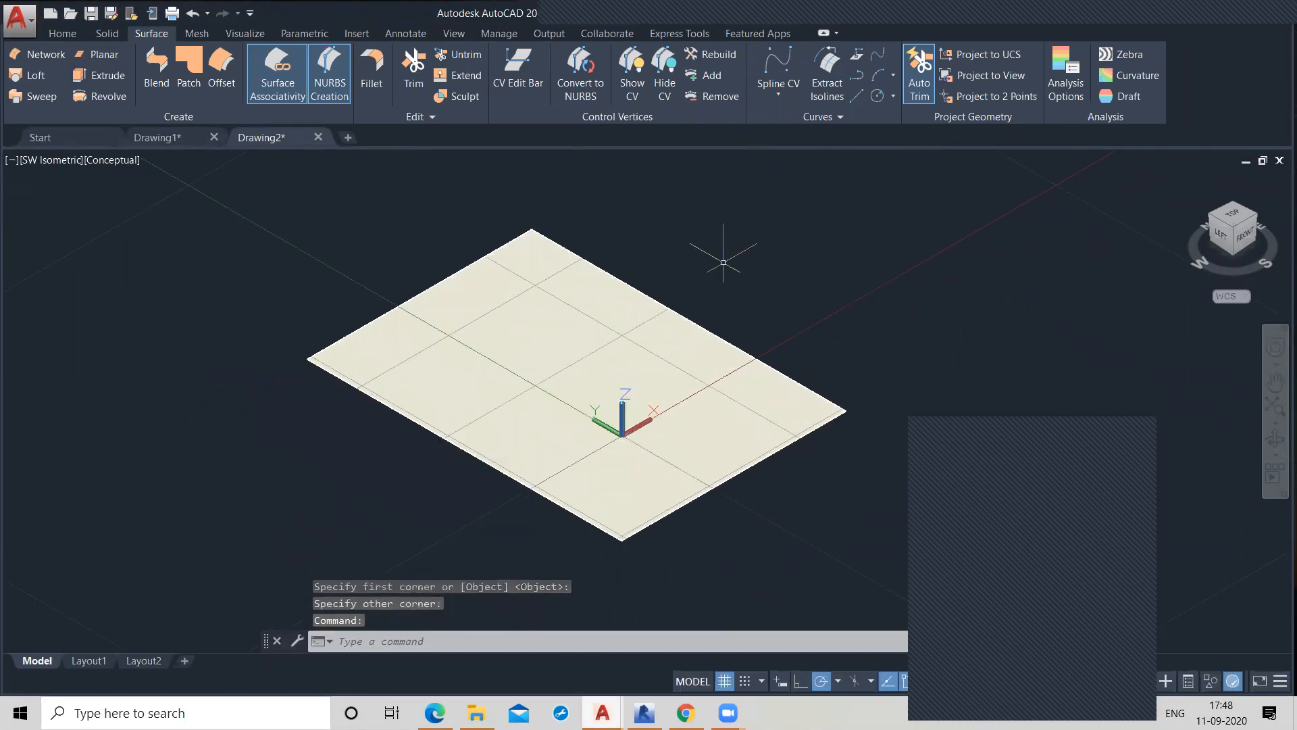
{"action": "left_click", "coordinate": [877, 96]}
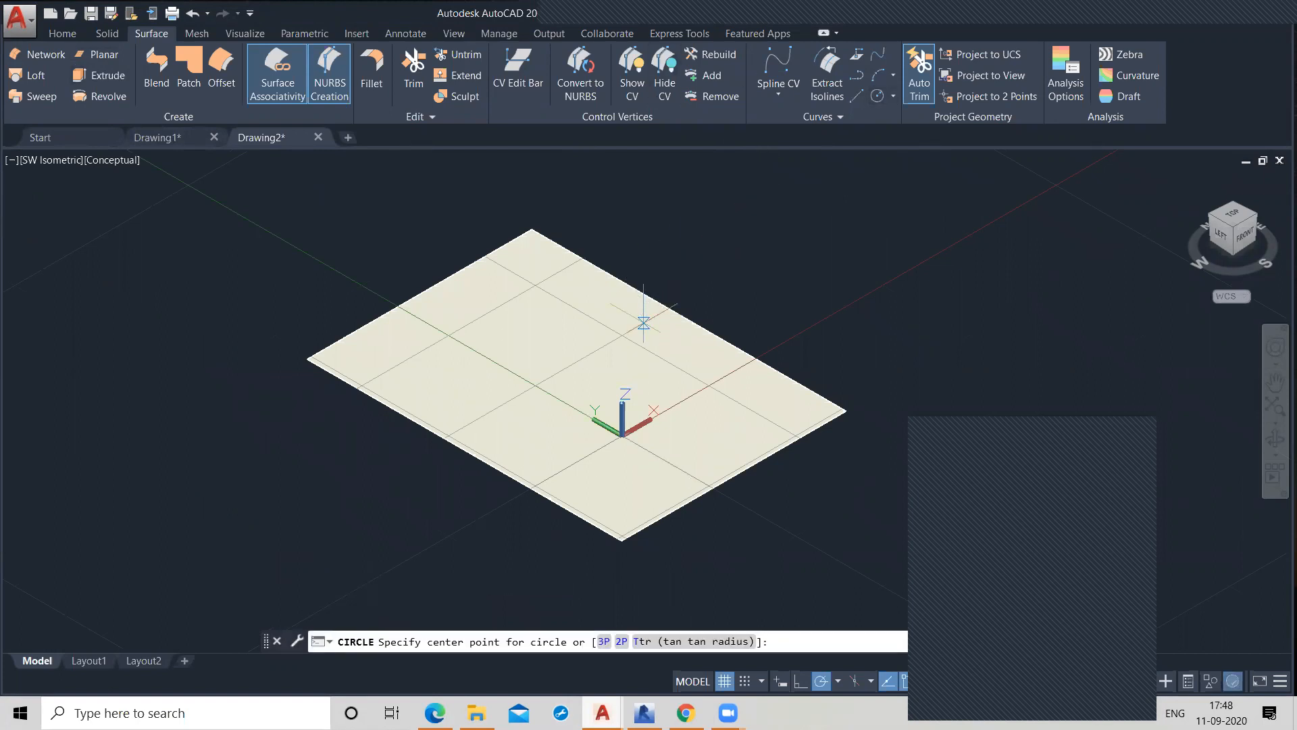
{"action": "left_click", "coordinate": [626, 337]}
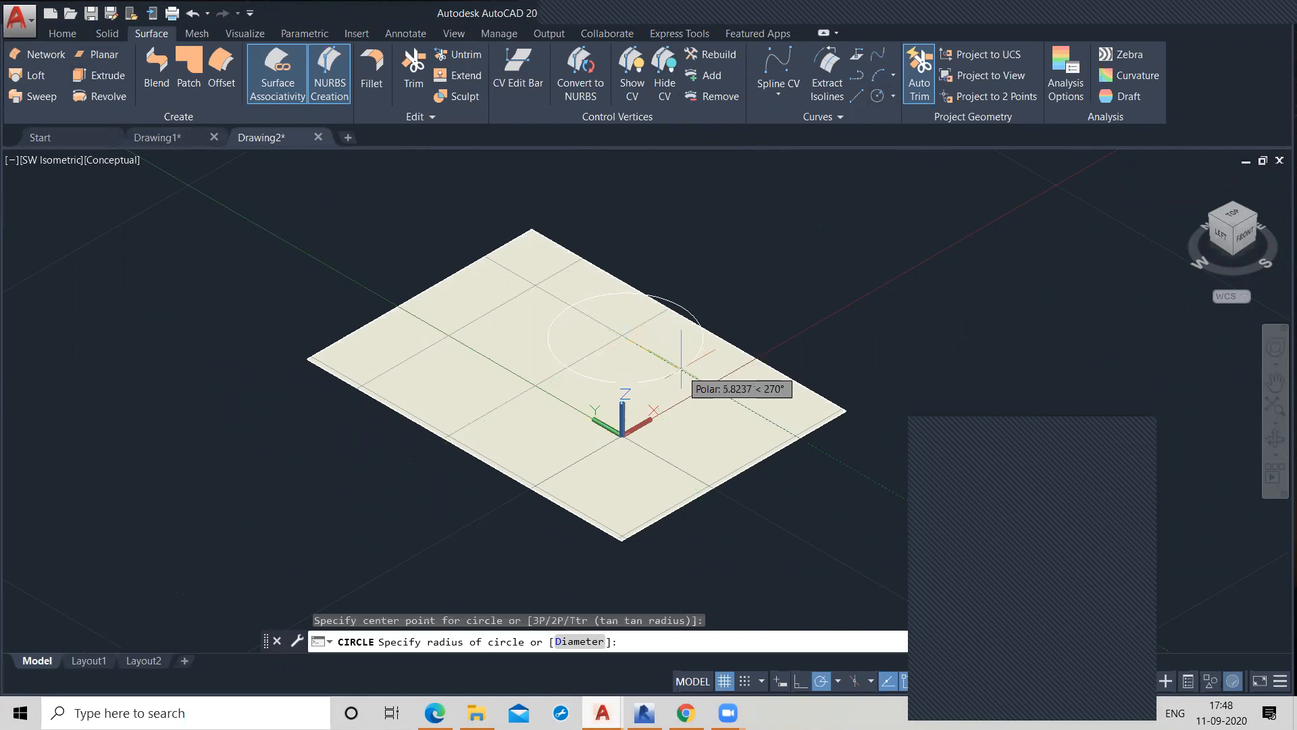
{"action": "left_click", "coordinate": [662, 365]}
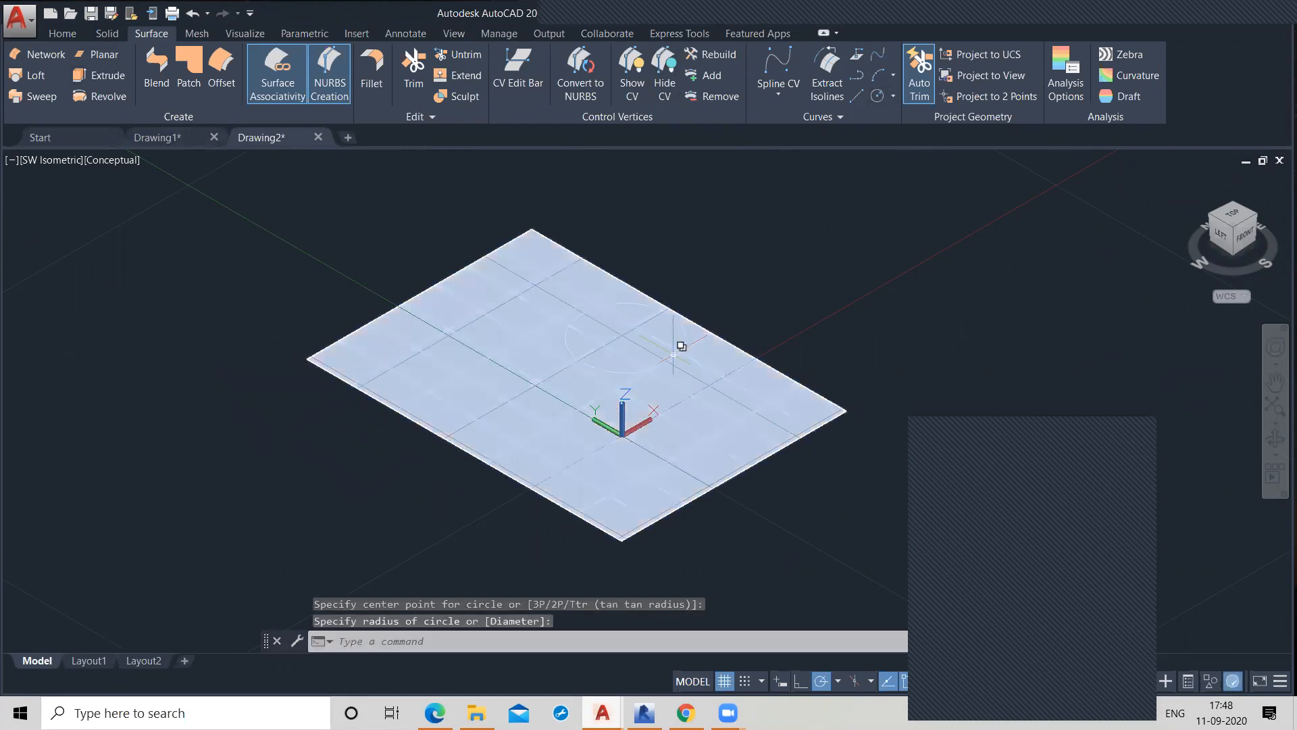
- Move the circle straight up along the Z axis so it sits well above the planar surface
{"action": "left_click", "coordinate": [673, 352]}
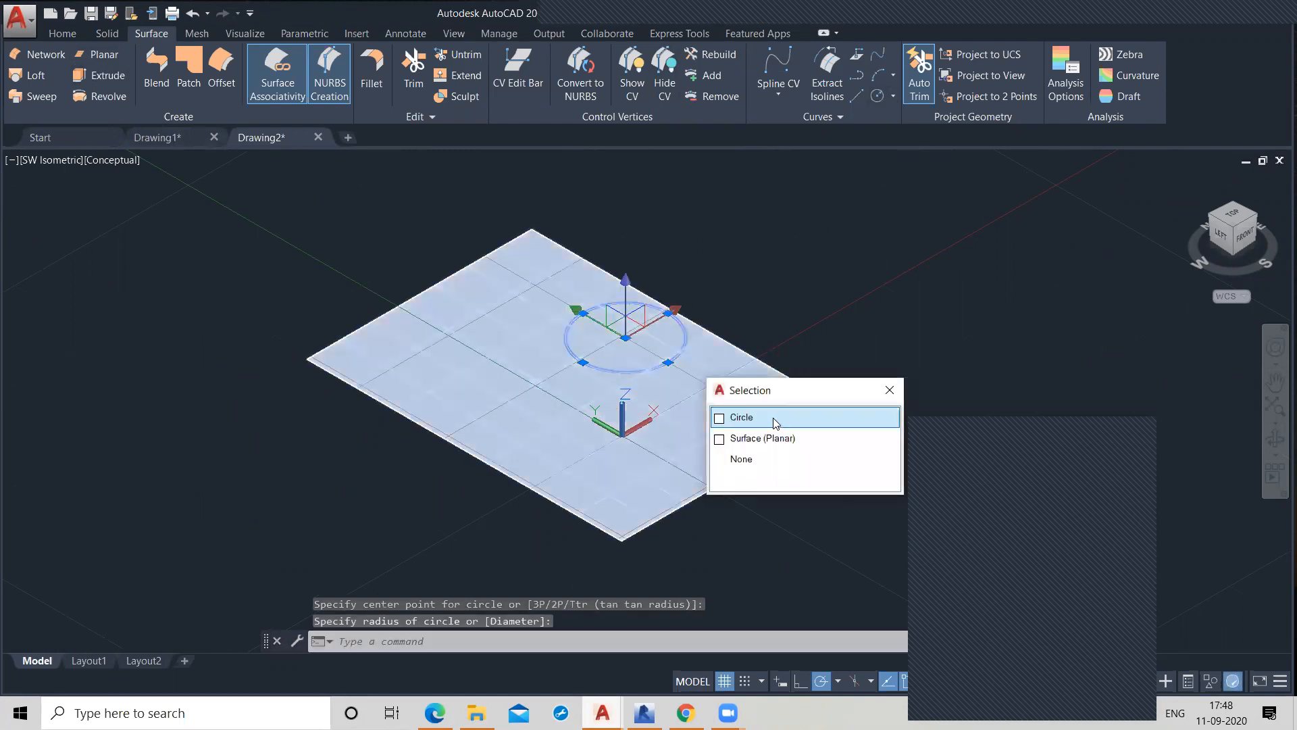
{"action": "left_click", "coordinate": [744, 417]}
{"action": "left_click", "coordinate": [626, 337]}
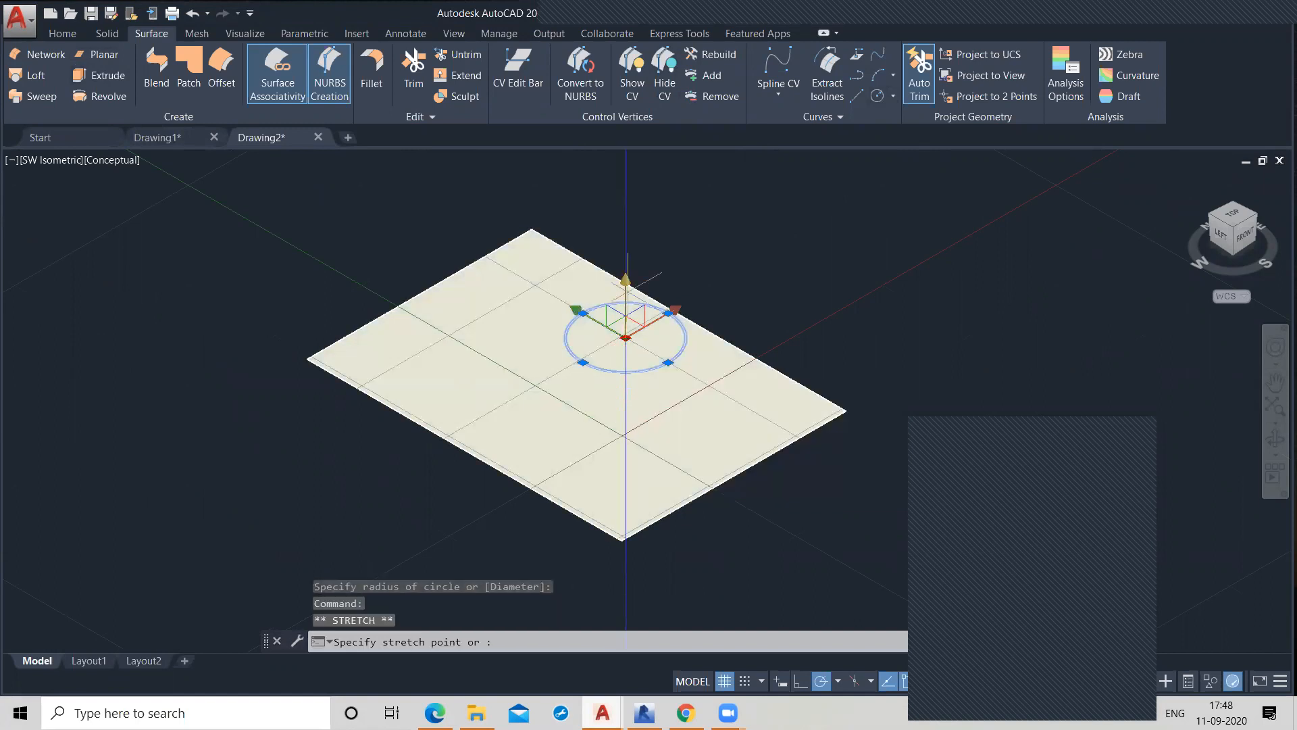
{"action": "scroll", "coordinate": [626, 249], "scroll_direction": "down", "scroll_amount": 2}
{"action": "middle_click_drag", "start_coordinate": [626, 249], "coordinate": [624, 347]}
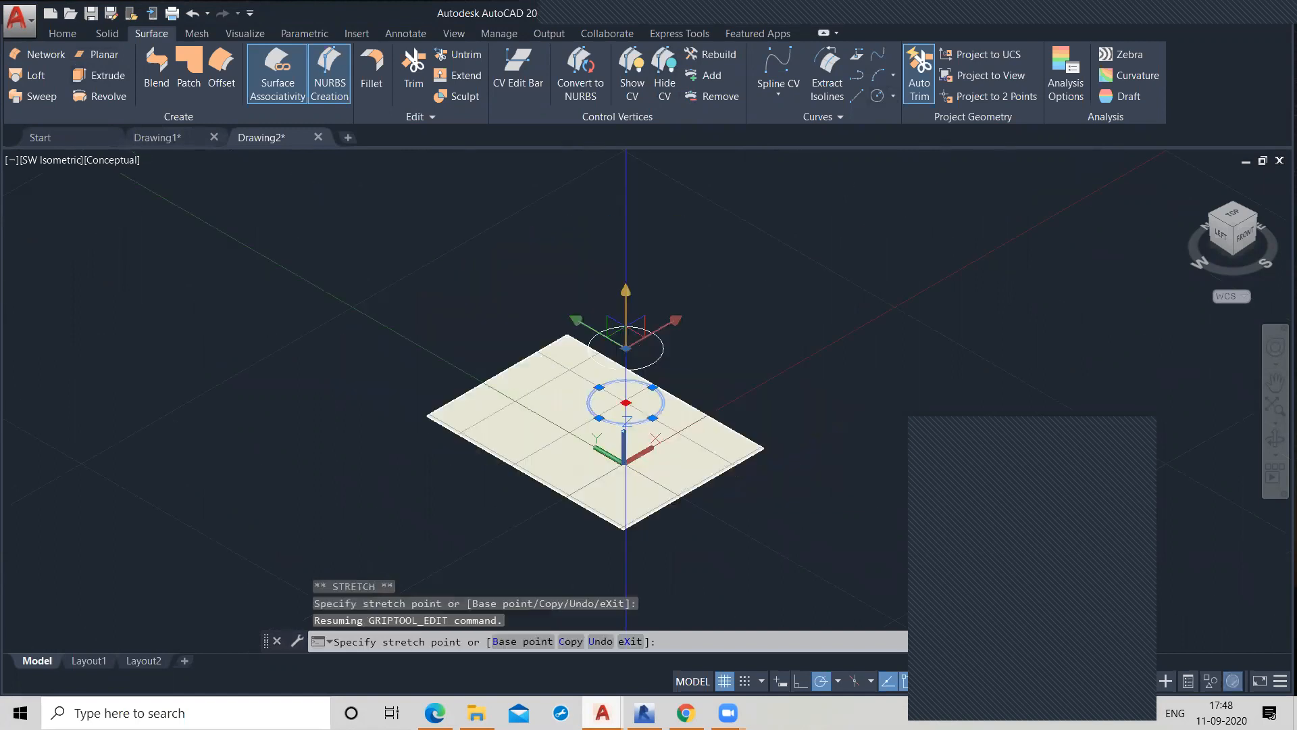
{"action": "left_click", "coordinate": [625, 279]}
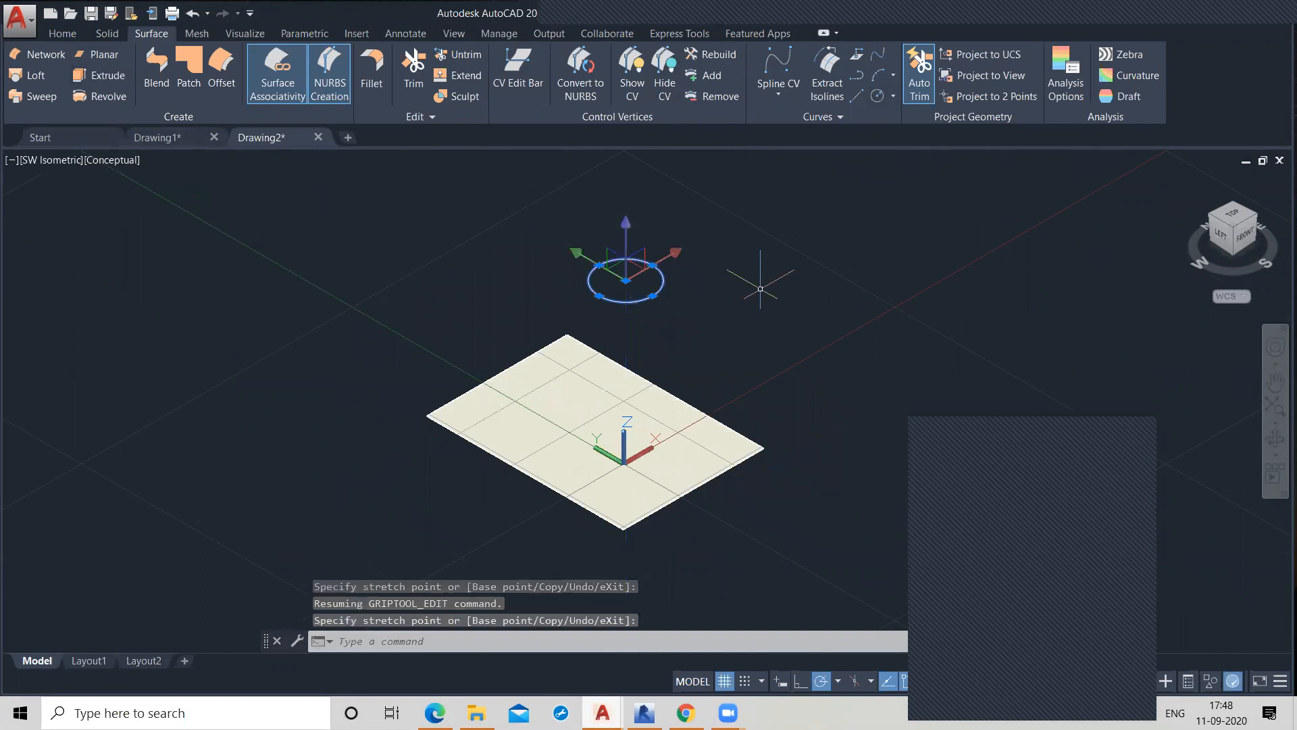
{"action": "key", "text": "Escape"}
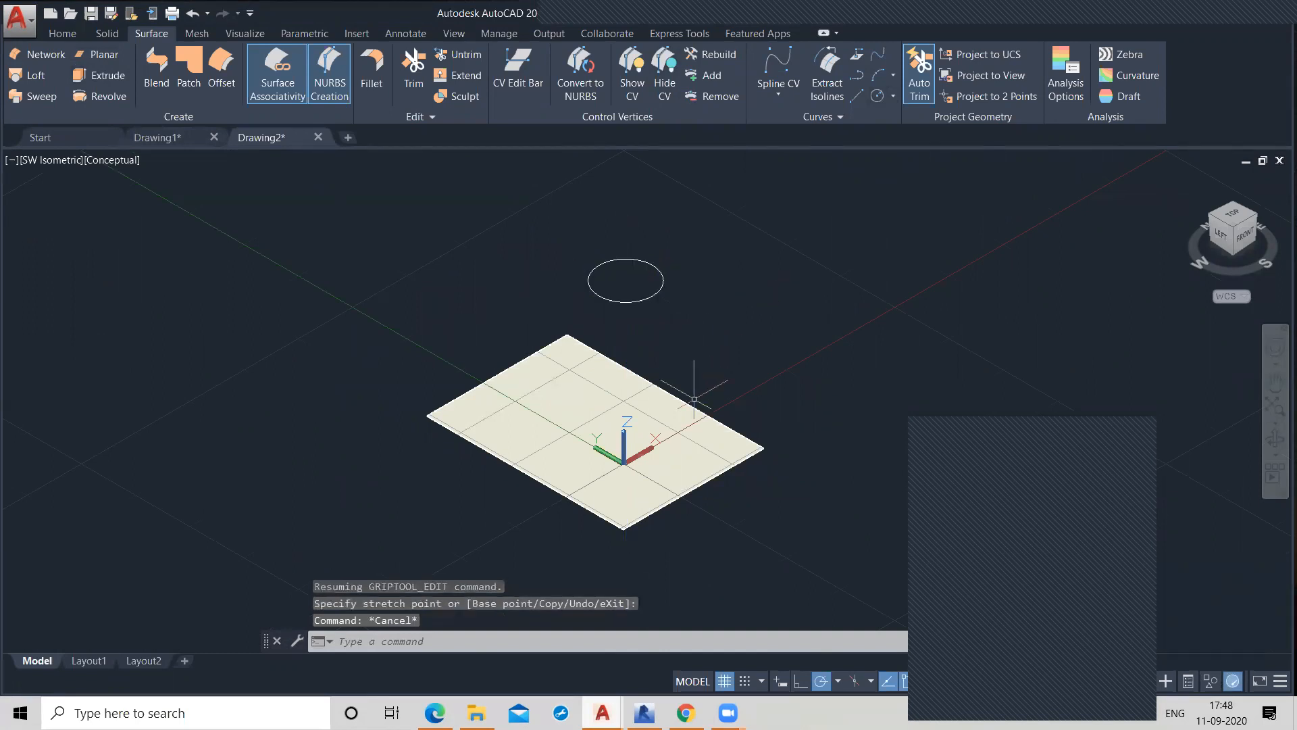
- Turn off surface Auto Trim, project the raised circle onto the planar surface along the UCS, and undo the projection
{"action": "scroll", "coordinate": [694, 398], "scroll_direction": "up", "scroll_amount": 2}
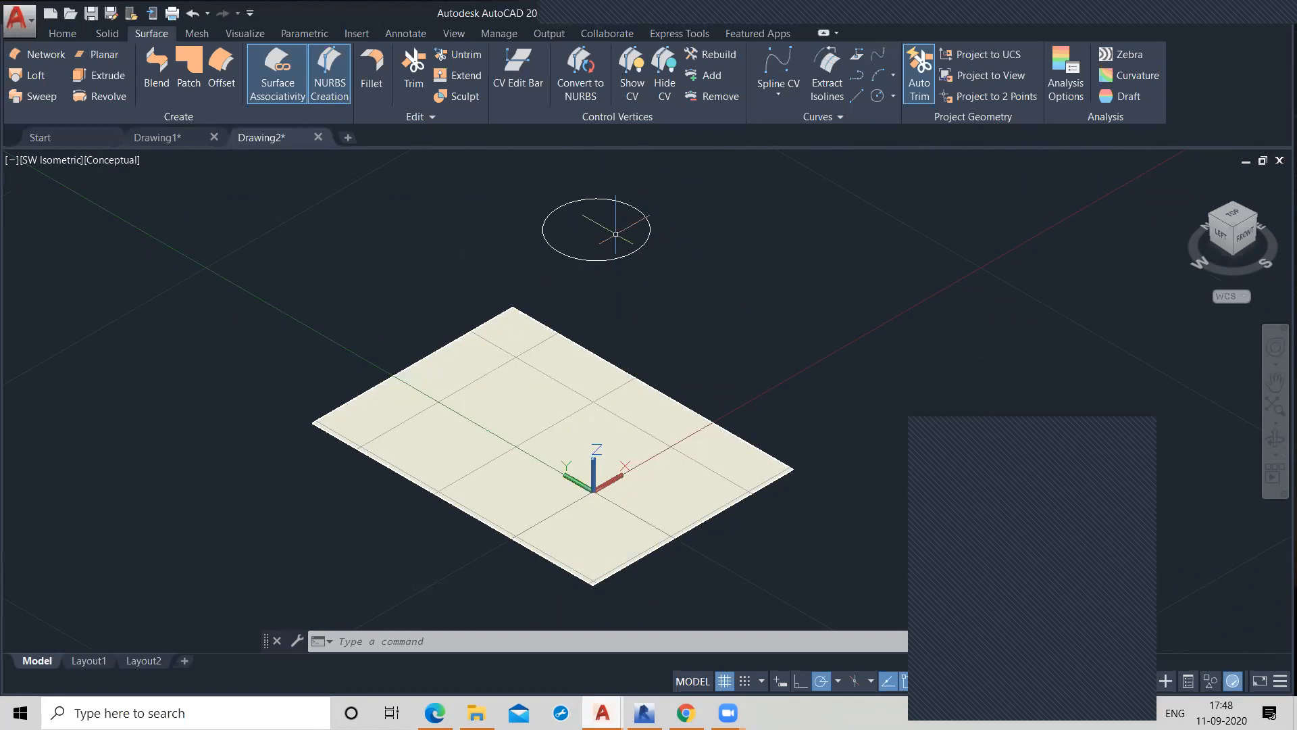
{"action": "left_click", "coordinate": [923, 91]}
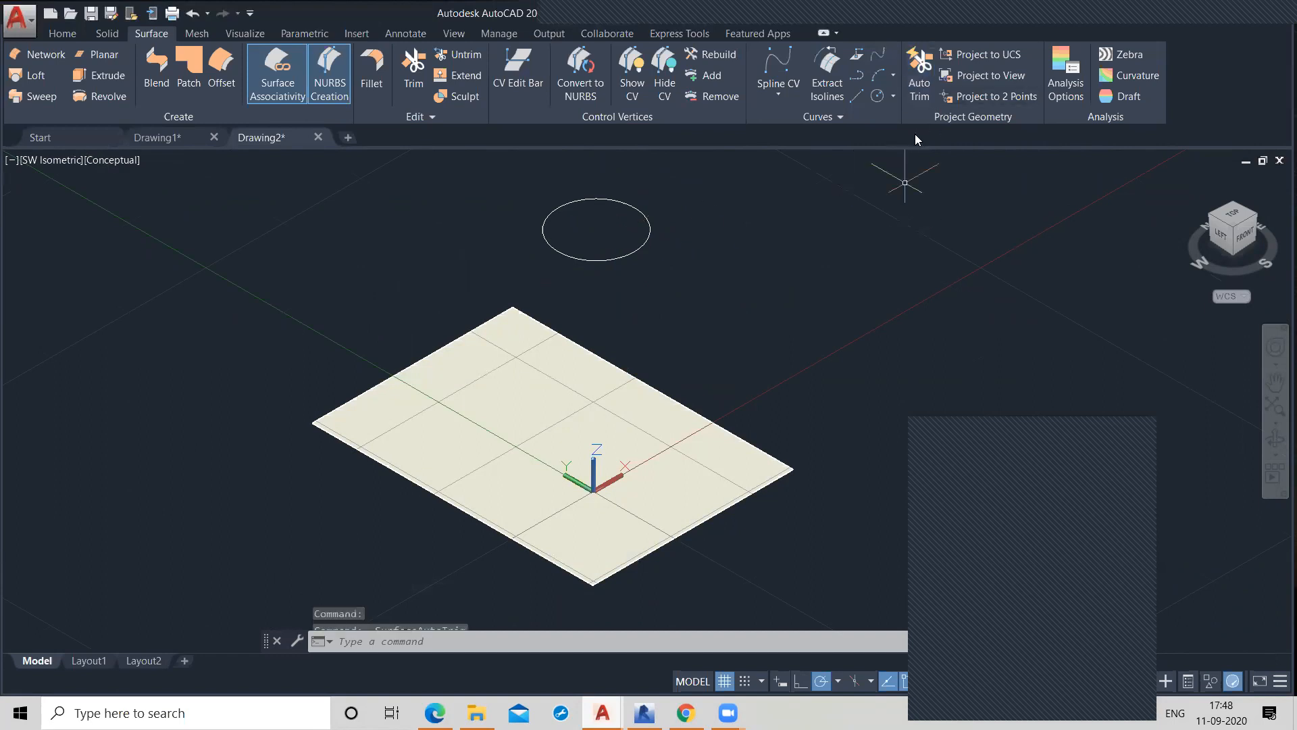
{"action": "left_click", "coordinate": [984, 56]}
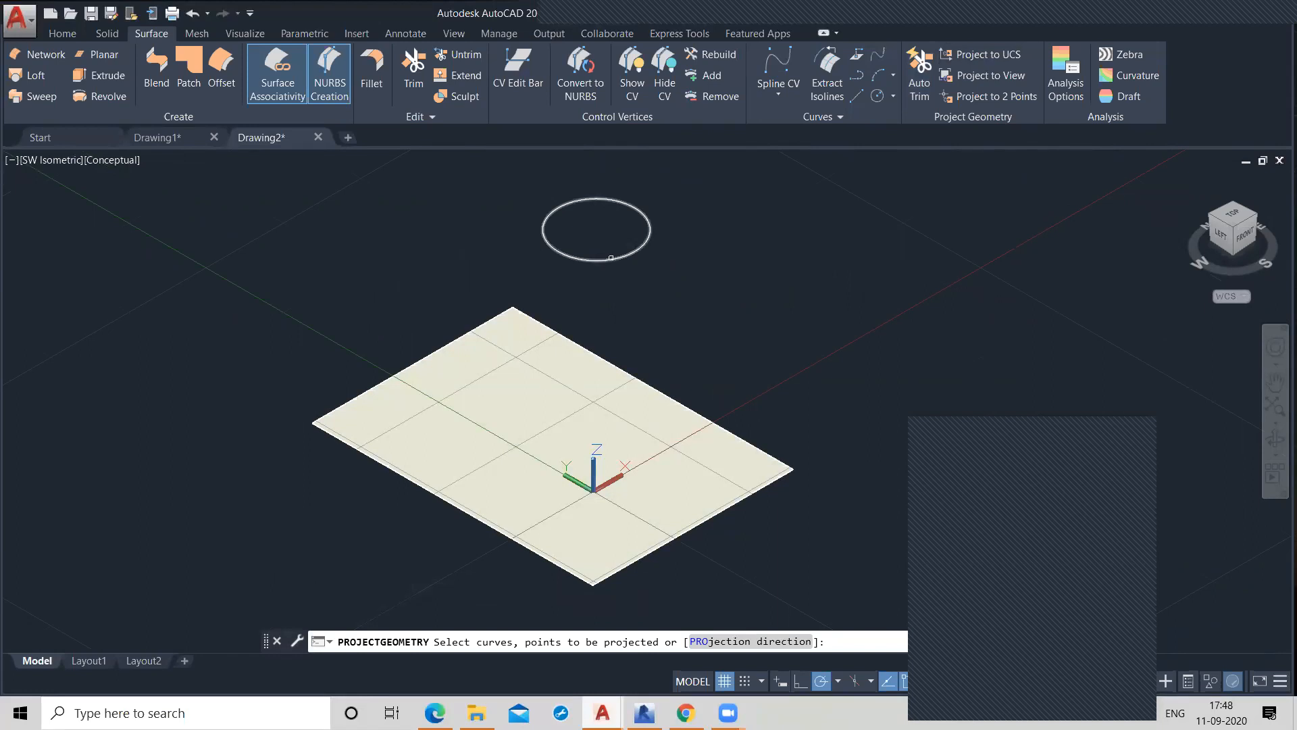
{"action": "left_click", "coordinate": [610, 258]}
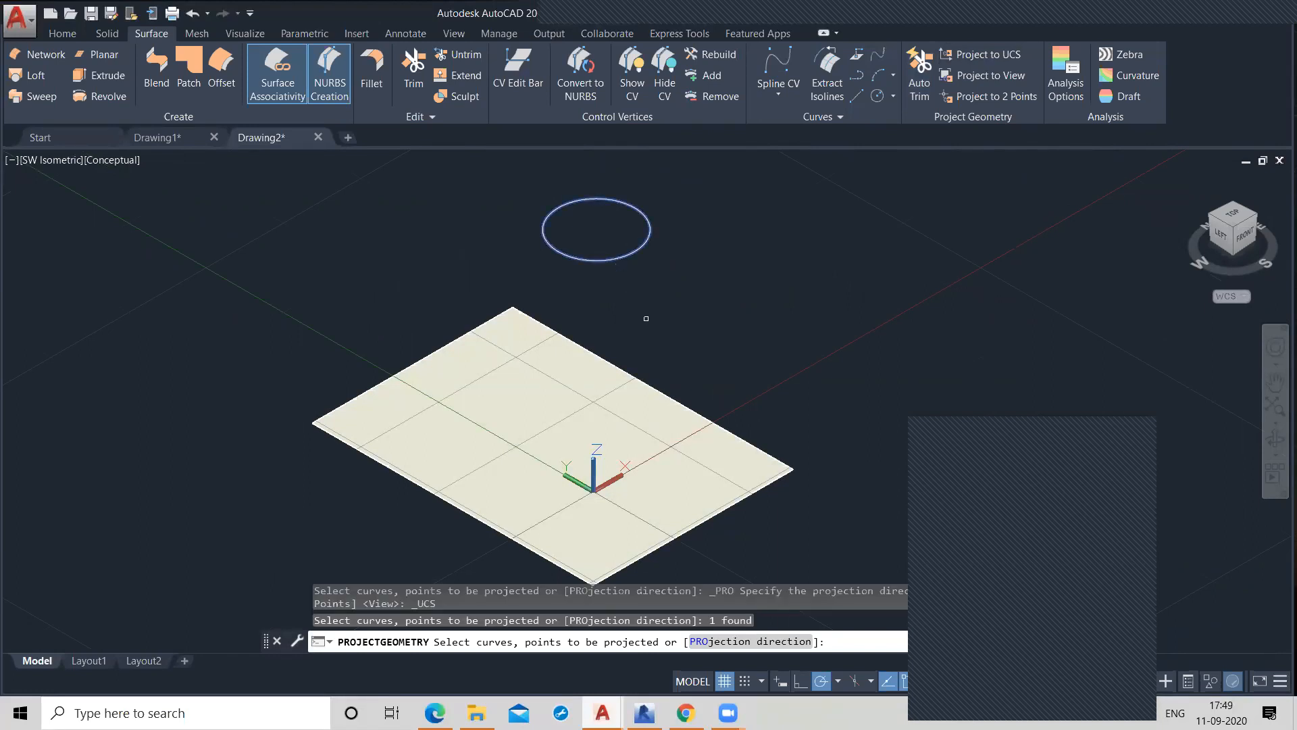
{"action": "key", "text": "Return"}
{"action": "left_click", "coordinate": [598, 433]}
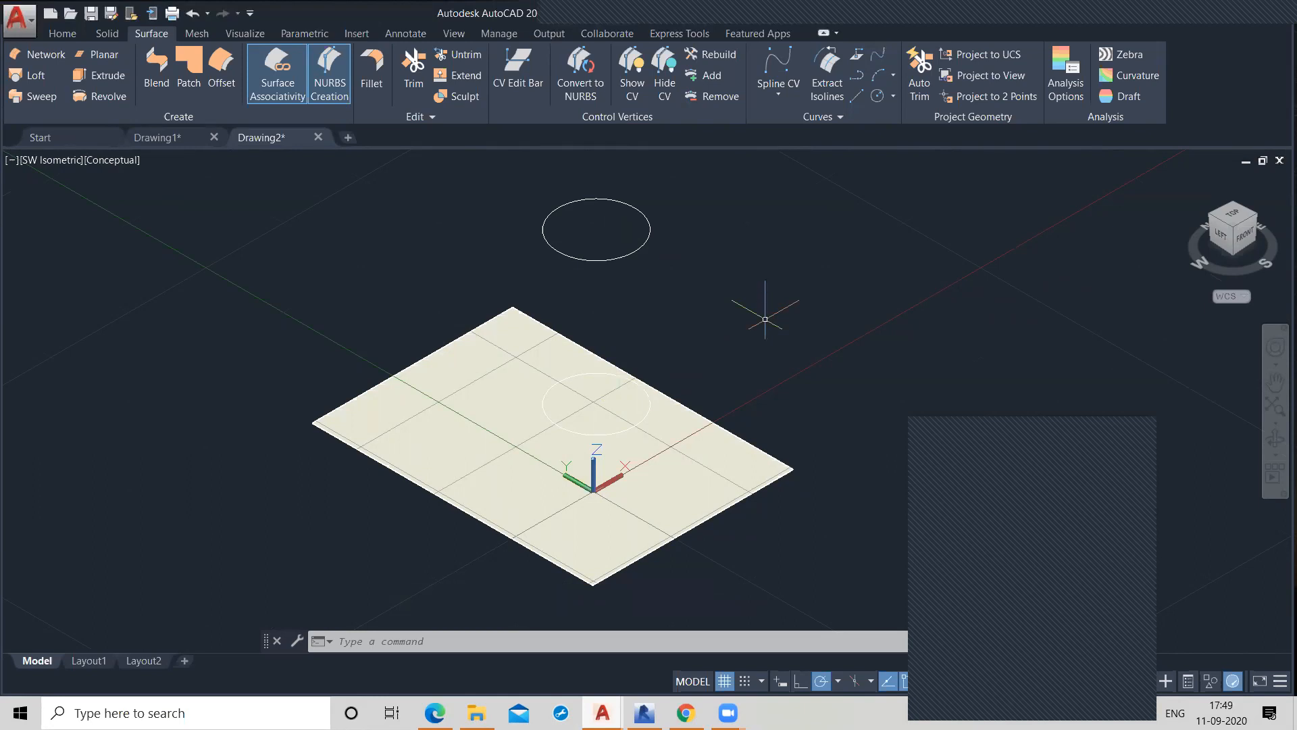
{"action": "key", "text": "ctrl+z"}
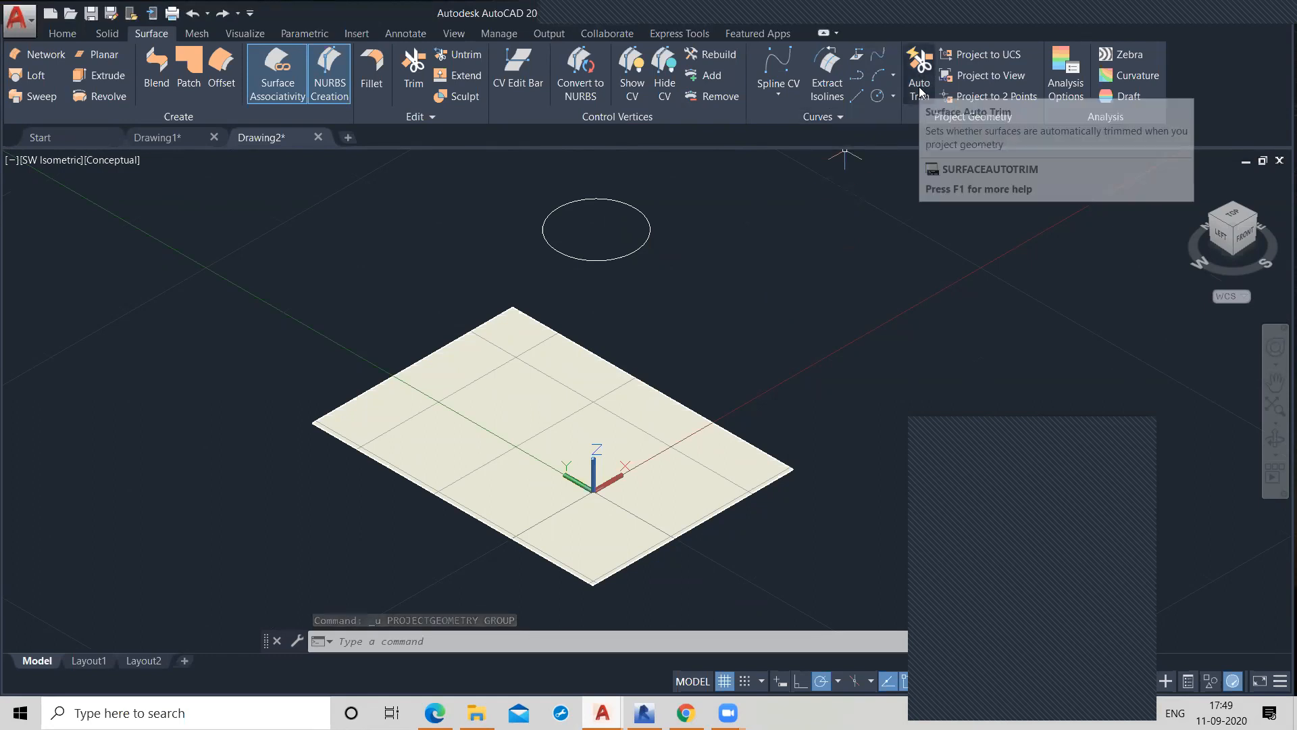
- Turn on surface Auto Trim, project the raised circle onto the planar surface along the UCS, and undo the resulting trim
{"action": "left_click", "coordinate": [919, 91]}
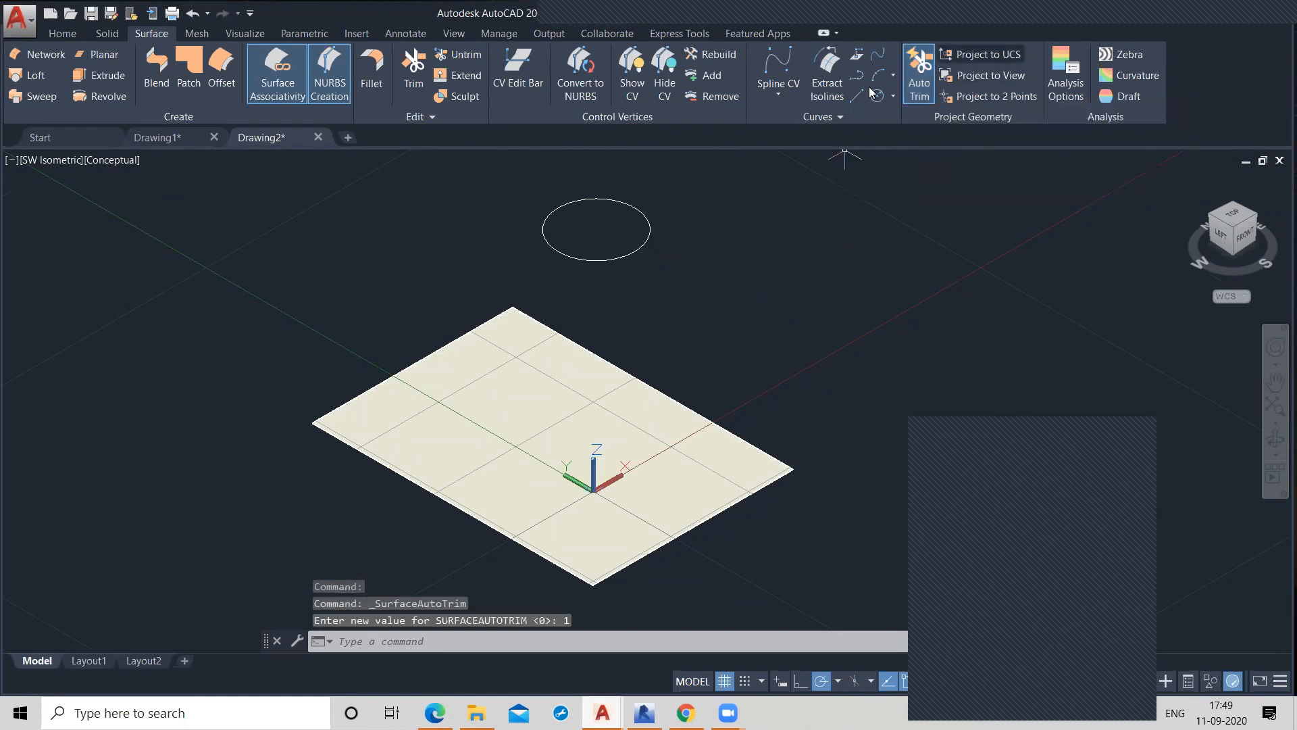
{"action": "left_click", "coordinate": [983, 75]}
{"action": "left_click", "coordinate": [637, 247]}
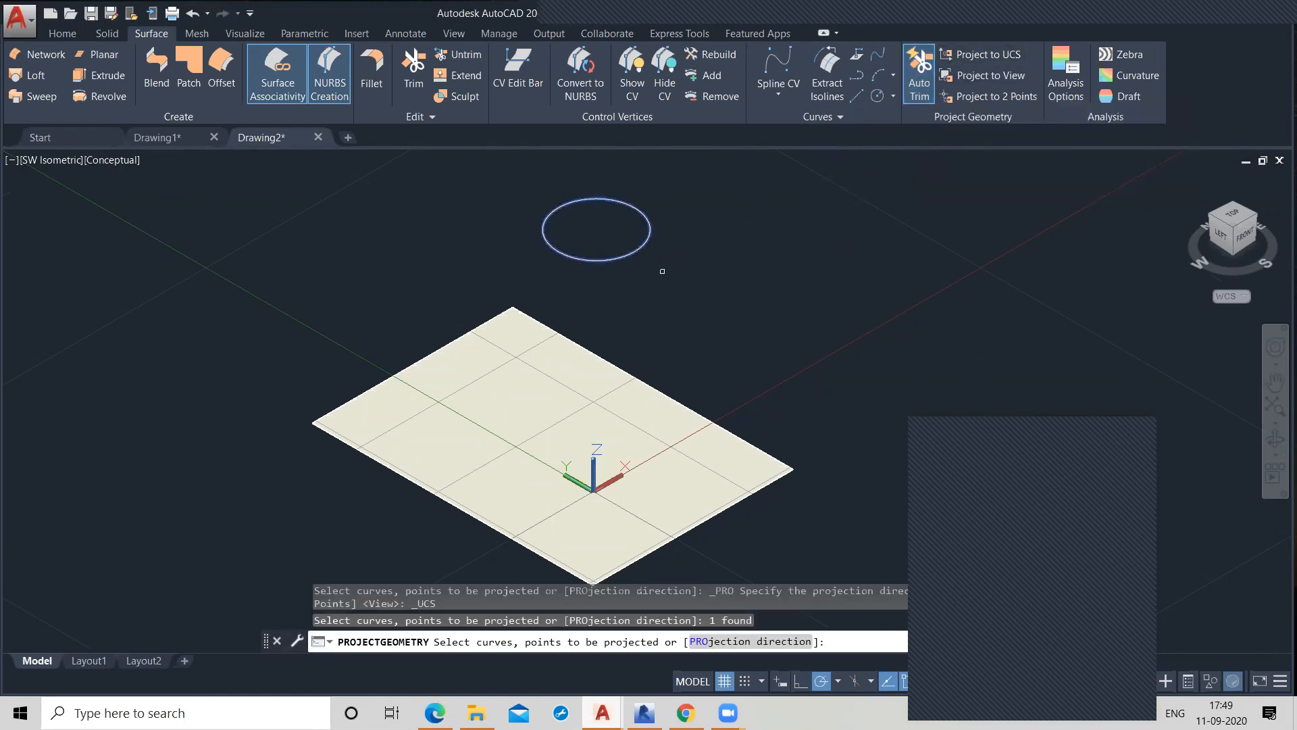
{"action": "key", "text": "Return"}
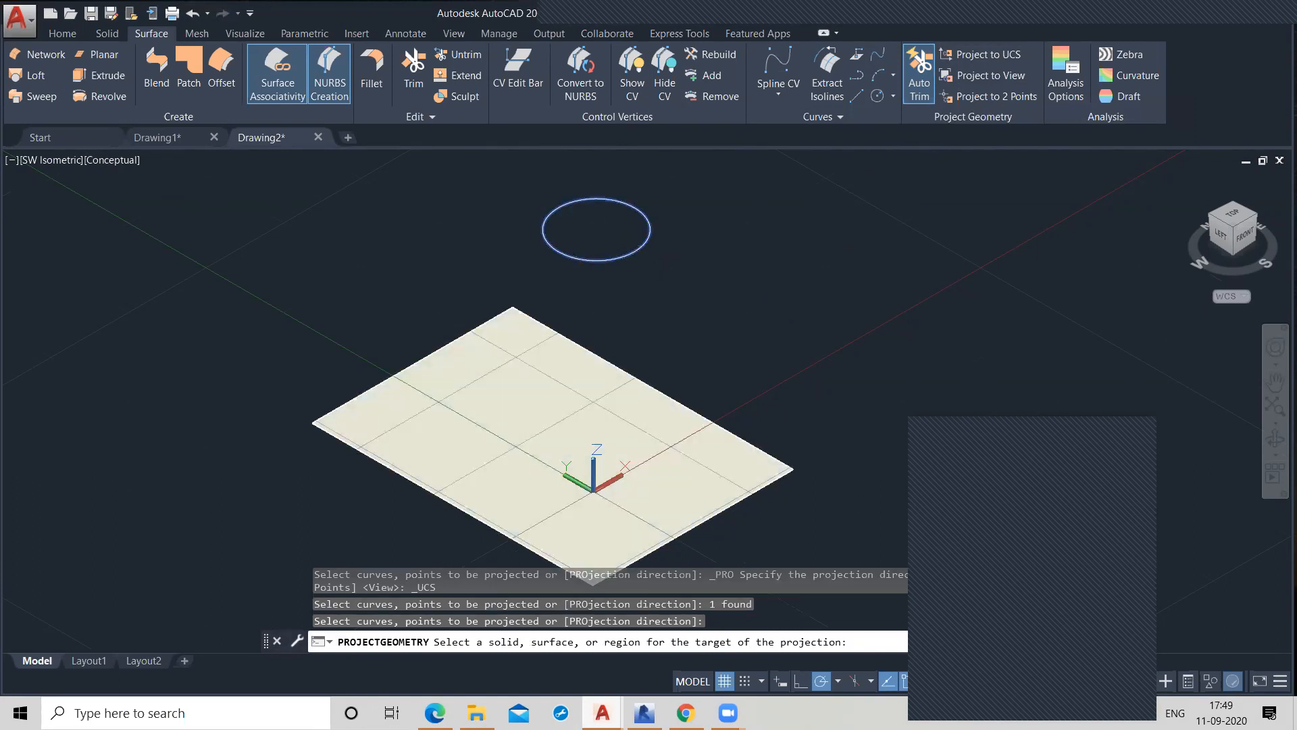
{"action": "left_click", "coordinate": [669, 420]}
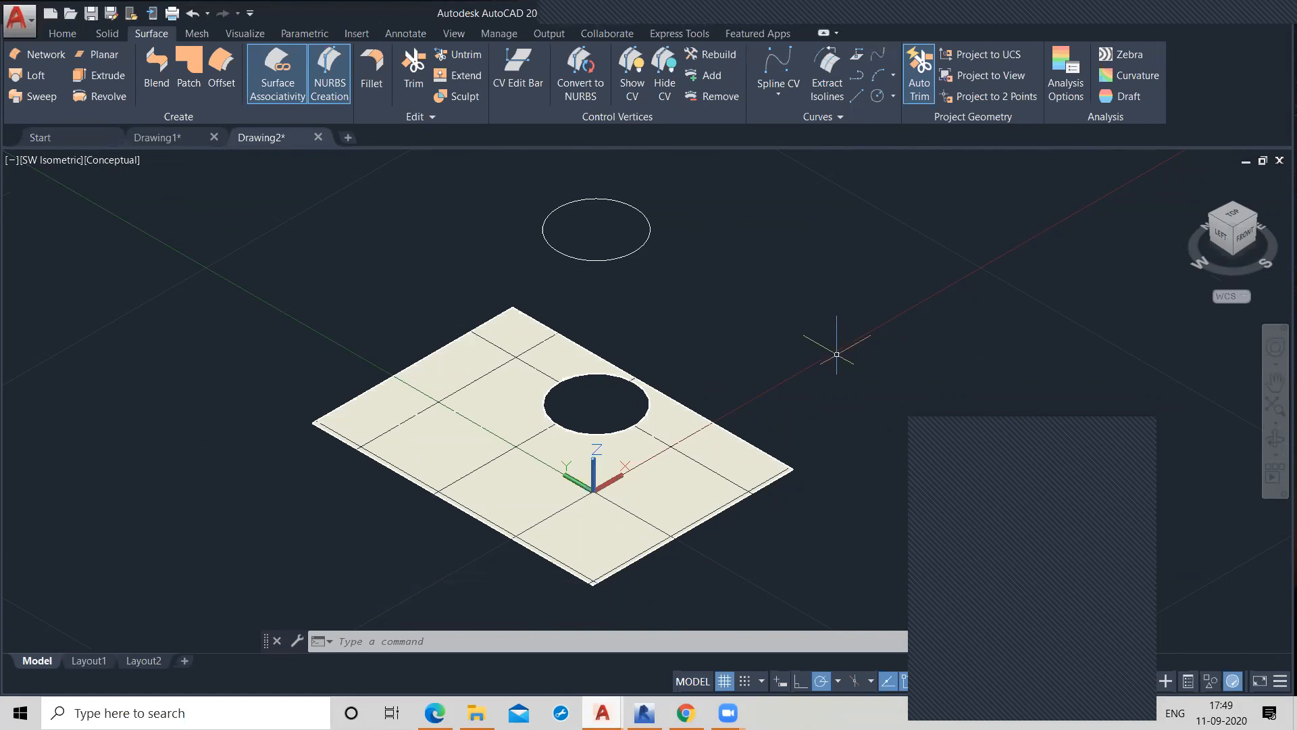
{"action": "key", "text": "ctrl+z"}
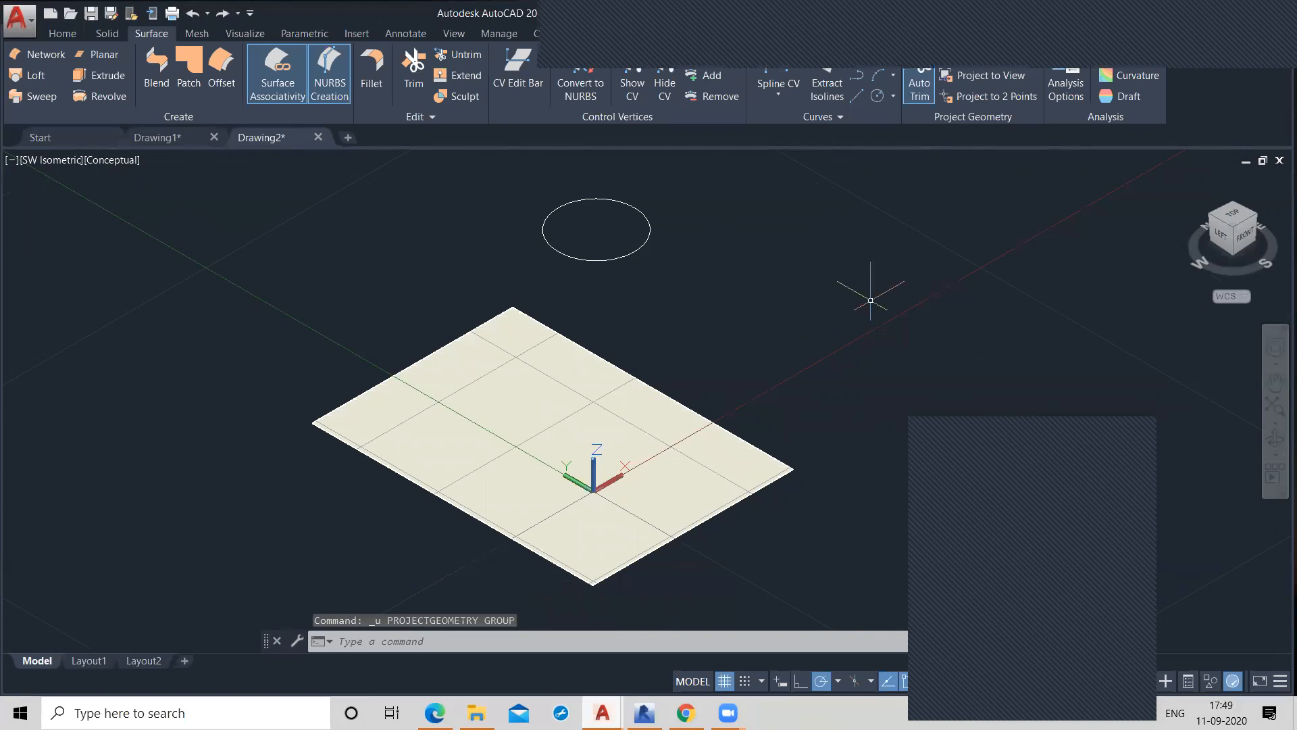
- From a tilted, near-top viewpoint, project the circle onto the planar surface along the view direction, and undo the trim
{"action": "middle_click_drag", "start_coordinate": [843, 297], "coordinate": [827, 388], "text": "shift"}
{"action": "mouse_move", "coordinate": [828, 333]}
{"action": "middle_mouse_down", "text": "shift"}
{"action": "mouse_move", "coordinate": [832, 358]}
{"action": "mouse_move", "coordinate": [834, 345]}
{"action": "middle_mouse_up", "text": "shift"}
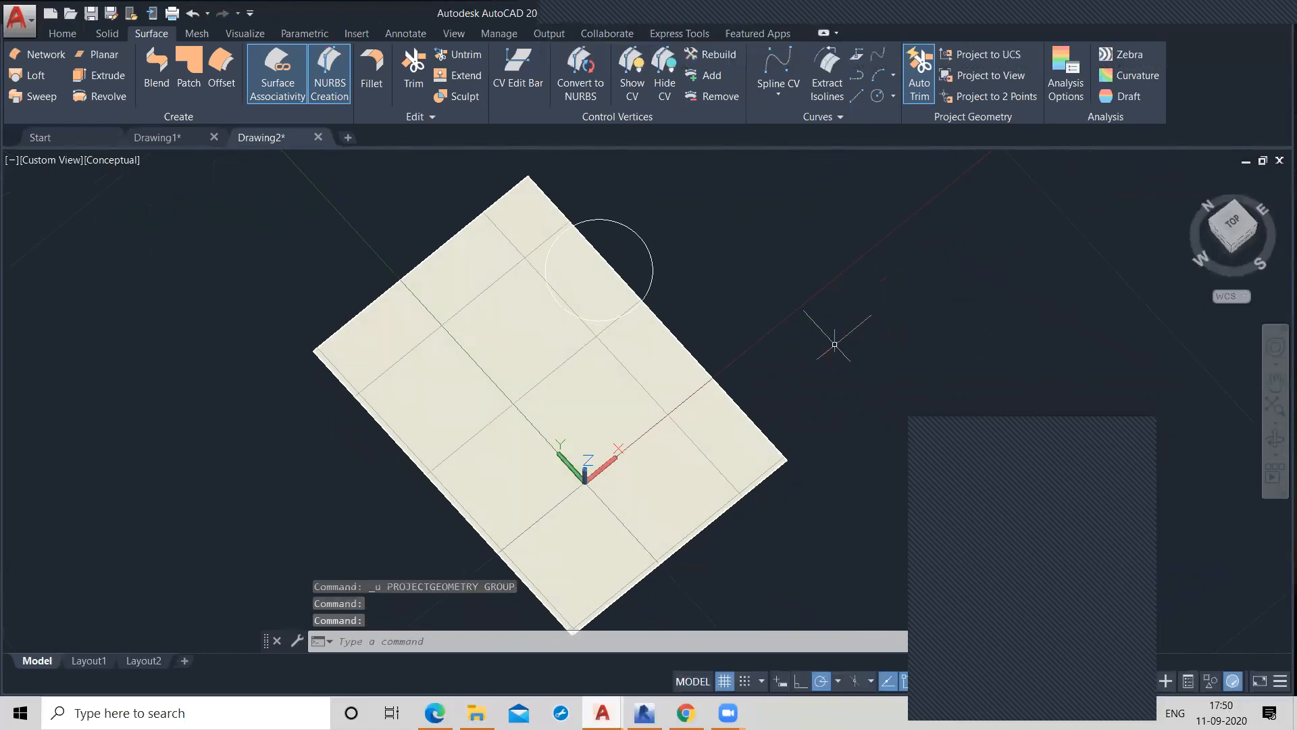
{"action": "left_click", "coordinate": [992, 76]}
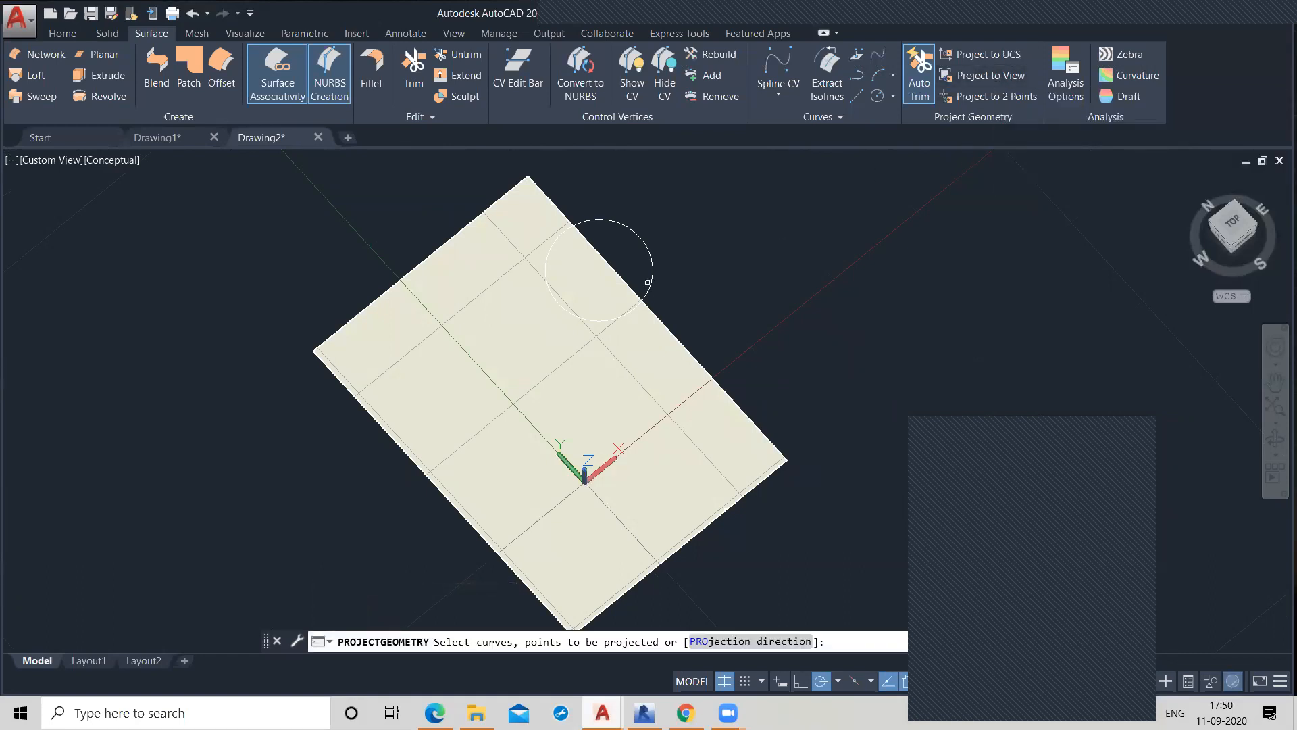
{"action": "left_click", "coordinate": [648, 283]}
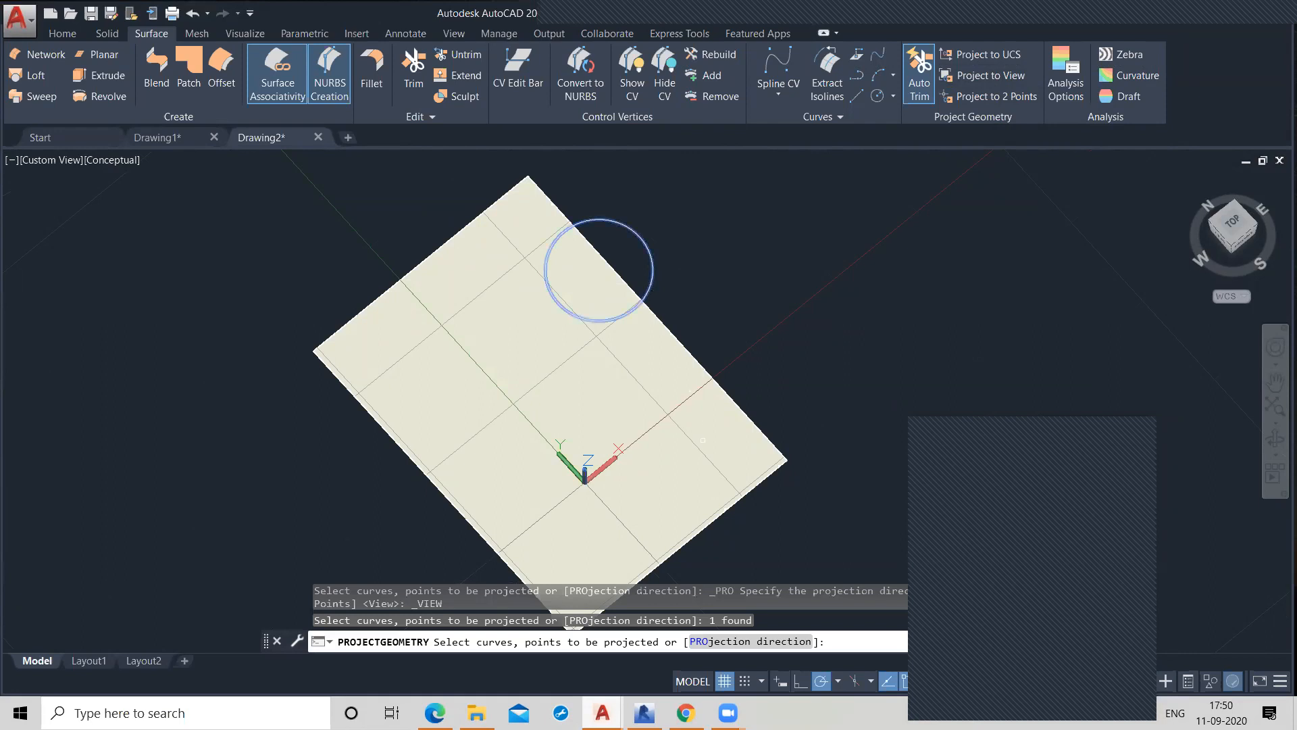
{"action": "key", "text": "Return"}
{"action": "left_click", "coordinate": [669, 439]}
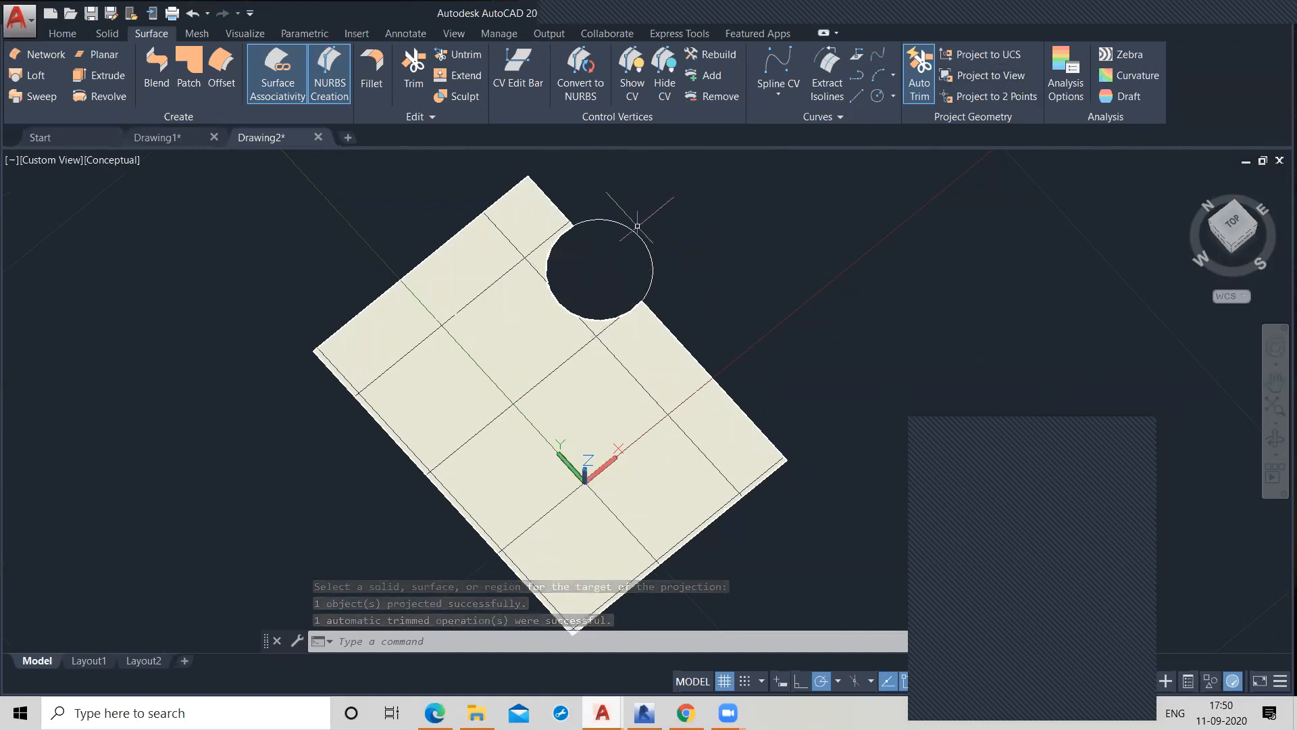
{"action": "key", "text": "ctrl+z"}
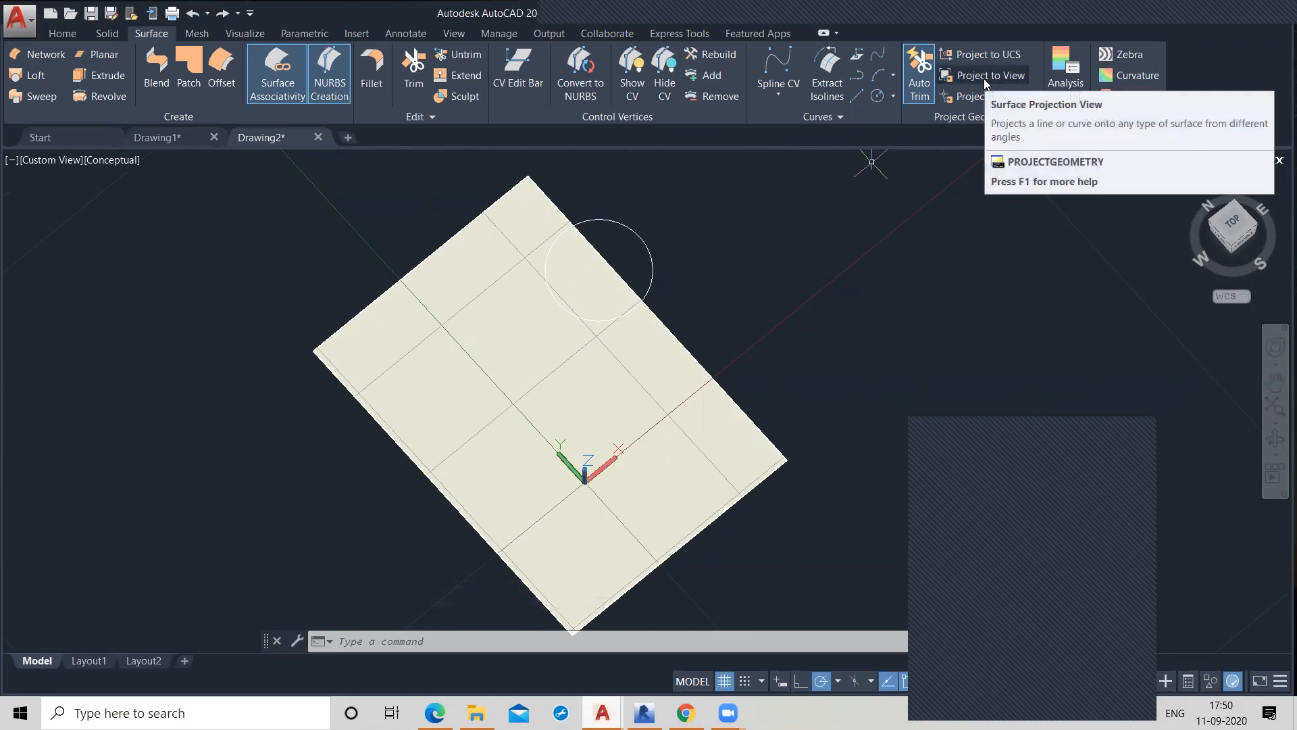
- Repeat the view-direction projection of the circle onto the planar surface and inspect the trimmed edge from another angle
{"action": "left_click", "coordinate": [984, 78]}
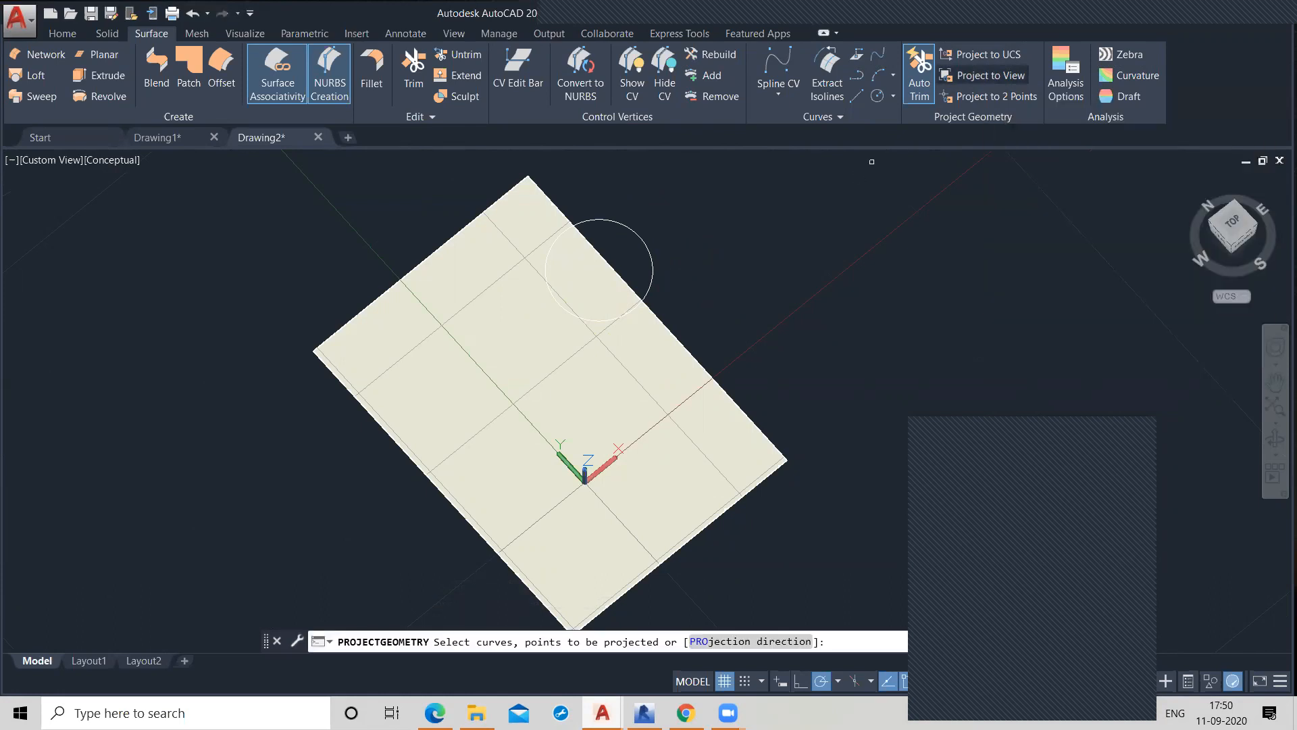
{"action": "left_click", "coordinate": [653, 271]}
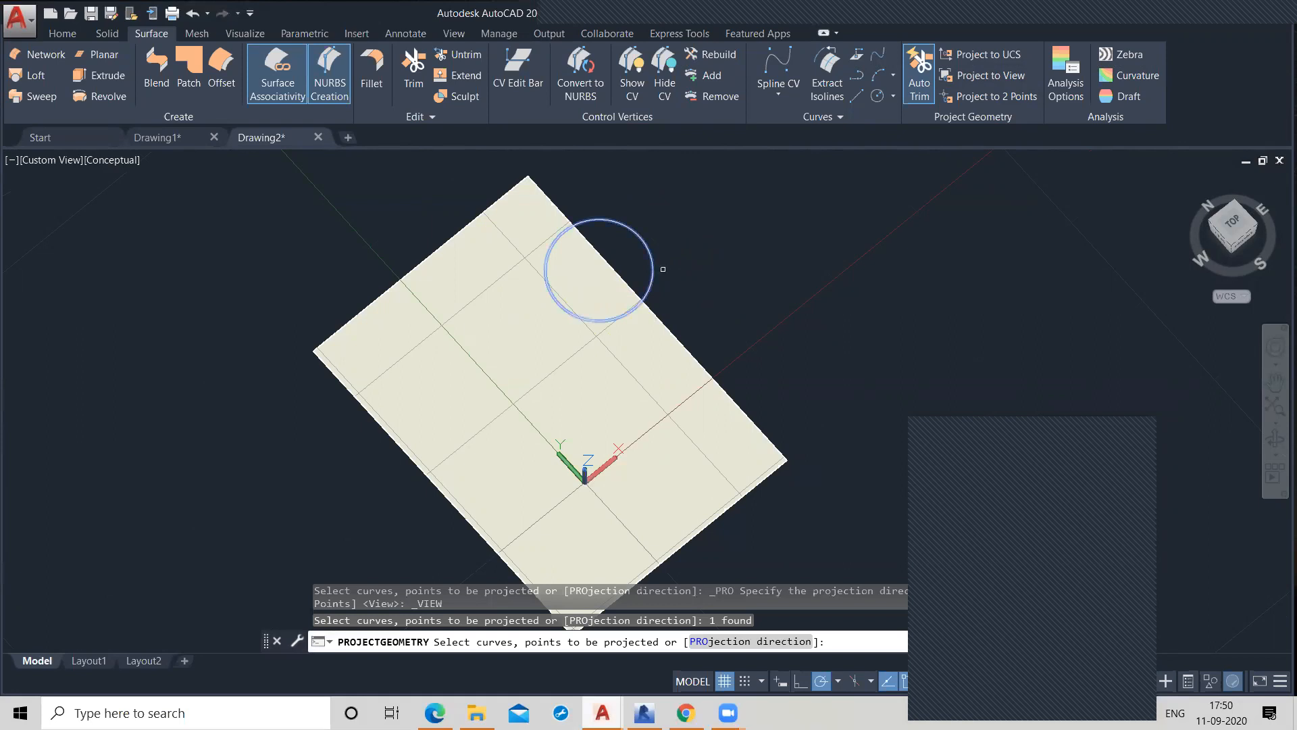
{"action": "key", "text": "Return"}
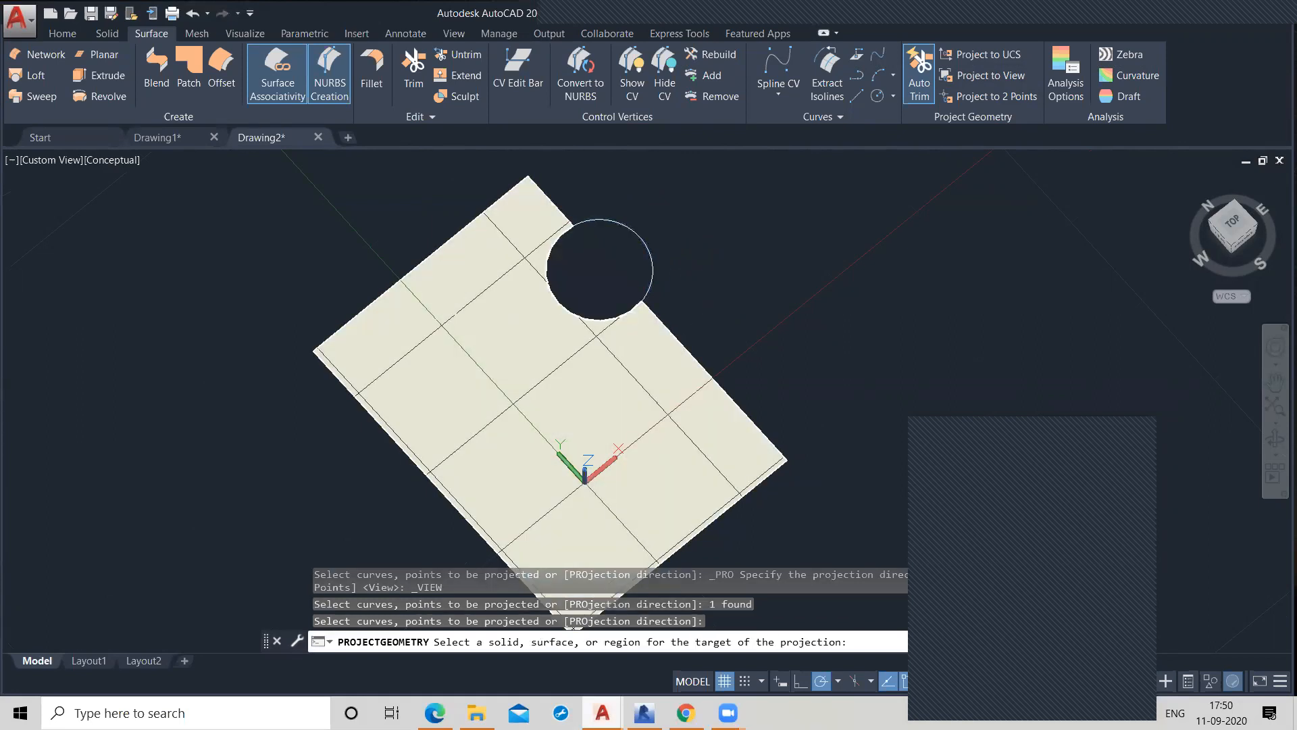
{"action": "left_click", "coordinate": [658, 352]}
{"action": "mouse_move", "coordinate": [834, 399]}
{"action": "middle_mouse_down"}
{"action": "mouse_move", "coordinate": [835, 378]}
{"action": "mouse_move", "coordinate": [828, 412]}
{"action": "middle_mouse_up"}
{"action": "middle_click_drag", "start_coordinate": [817, 411], "coordinate": [817, 463], "text": "shift"}
{"action": "key", "text": "Escape"}
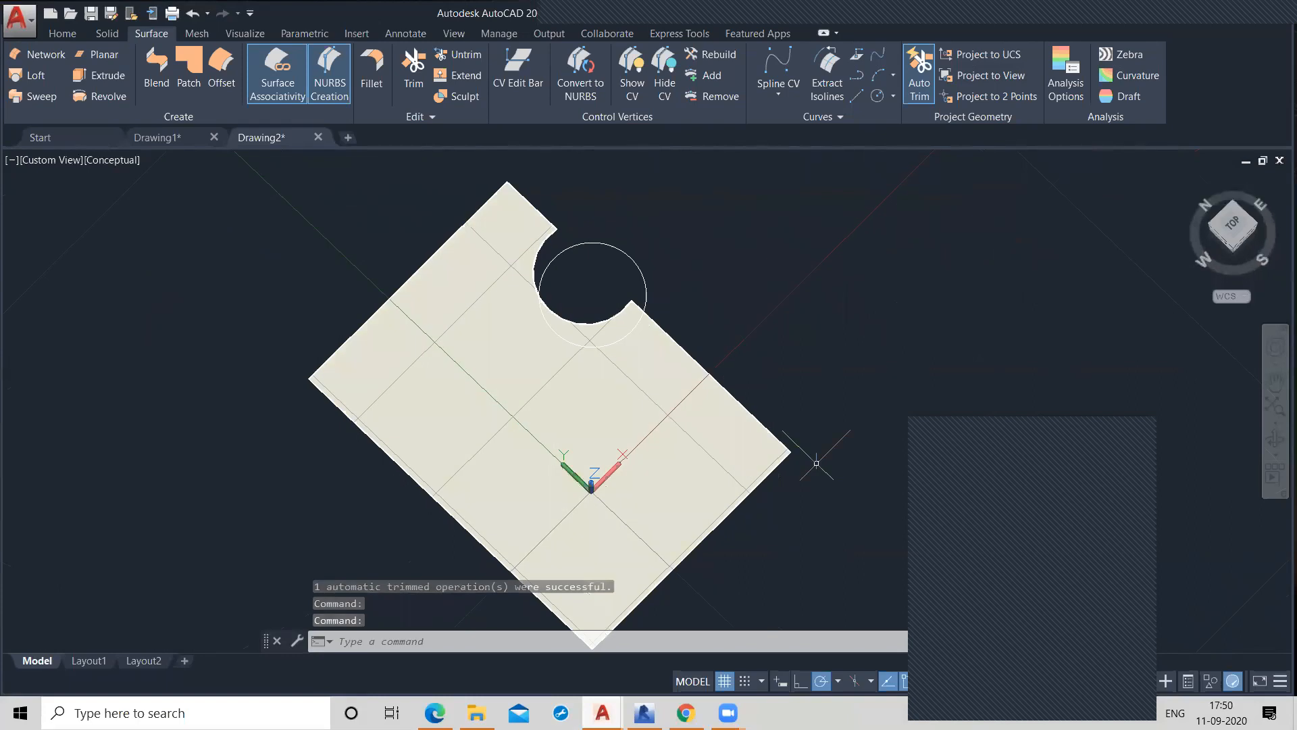
- Undo the view-based projection and the view changes to restore the untrimmed surface in the SW Isometric view
{"action": "key", "text": "ctrl+z"}
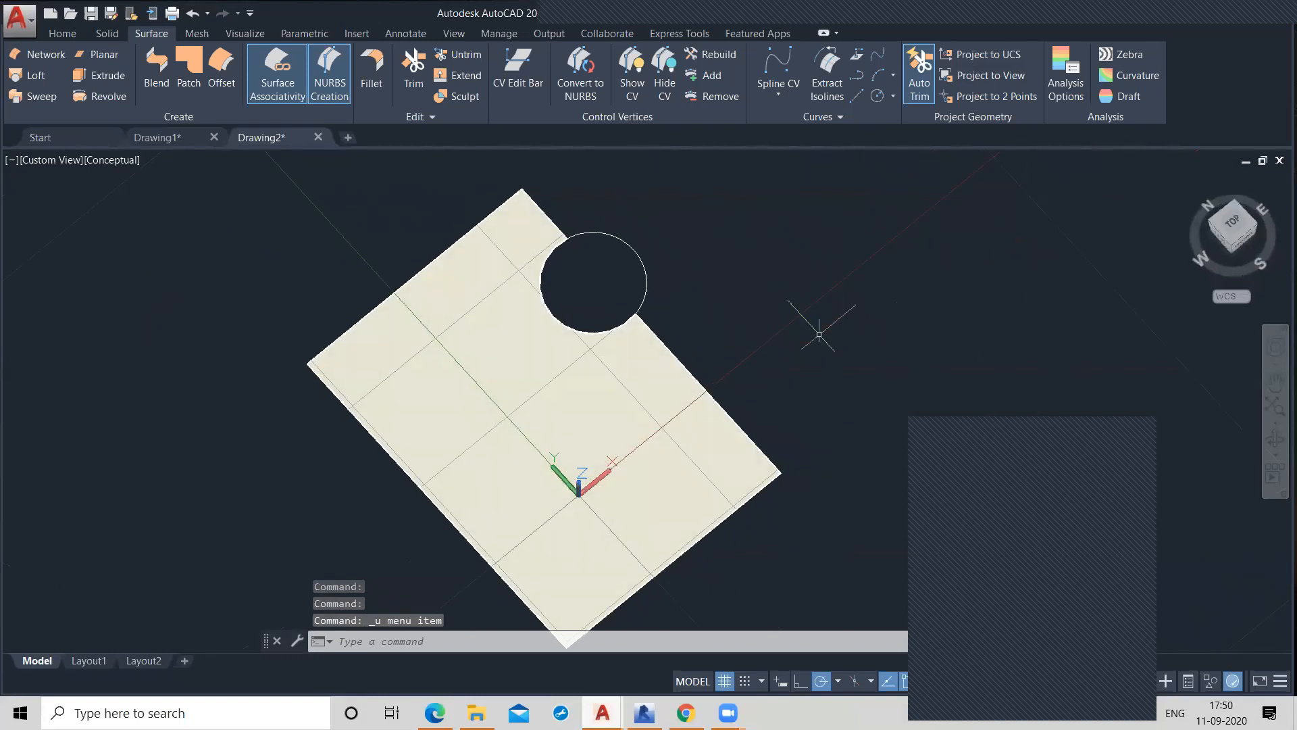
{"action": "key", "text": "ctrl+z"}
{"action": "key", "text": "ctrl+z"}
{"action": "key", "text": "ctrl+z"}
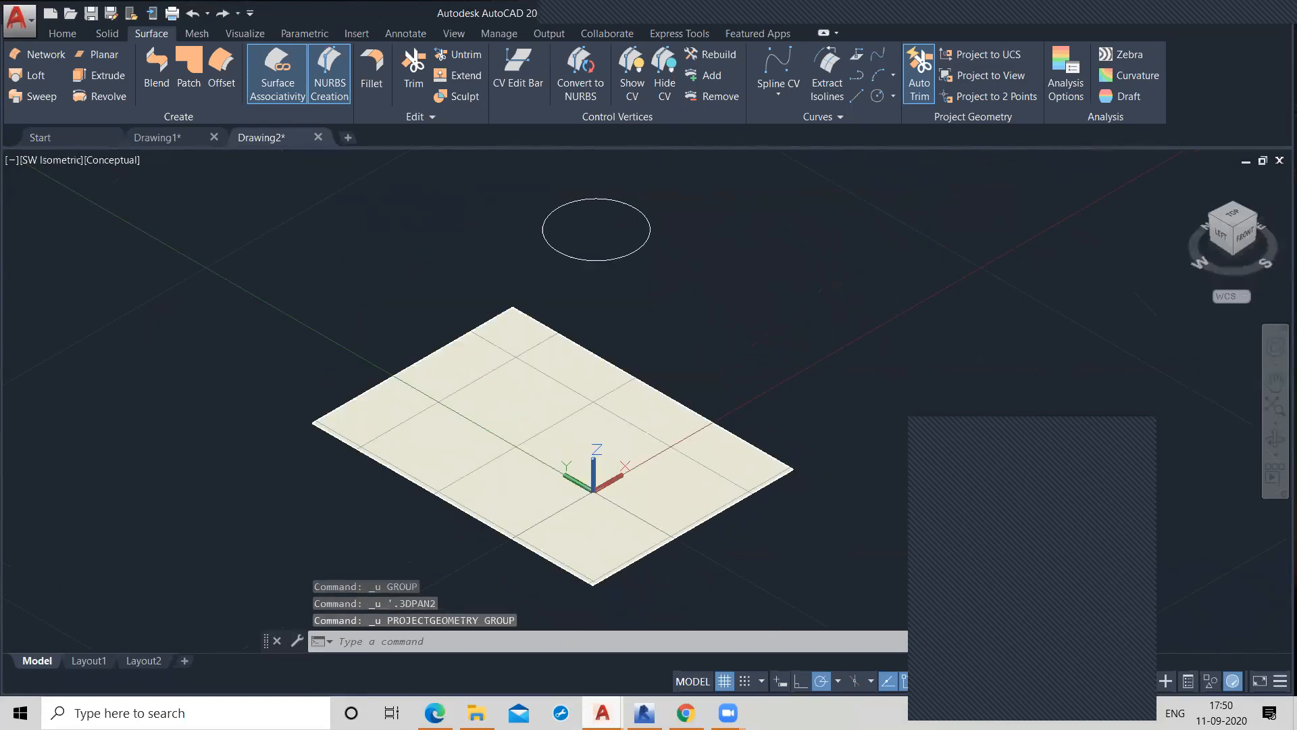
{"action": "key", "text": "ctrl+z"}
- From a near-top viewpoint, project the raised circle onto the planar surface along the view direction with auto trim on
{"action": "middle_click_drag", "start_coordinate": [819, 333], "coordinate": [767, 533], "text": "shift"}
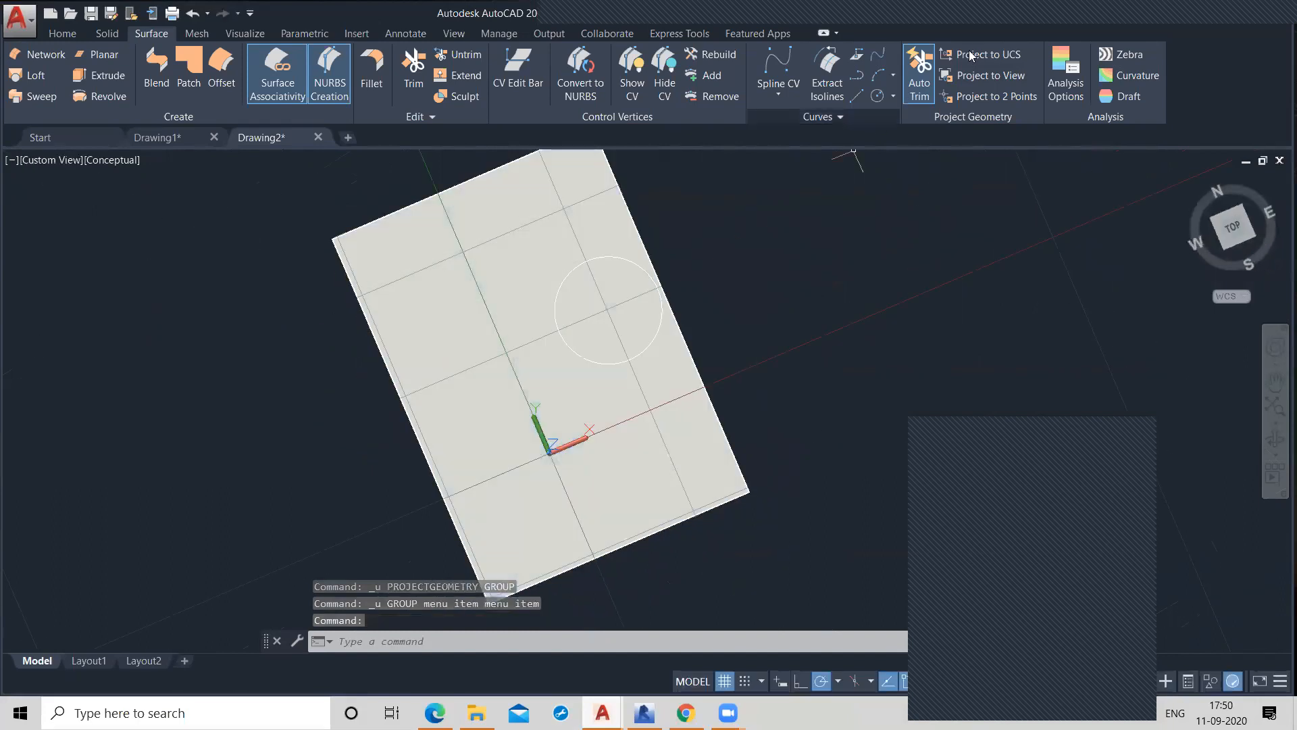
{"action": "left_click", "coordinate": [991, 75]}
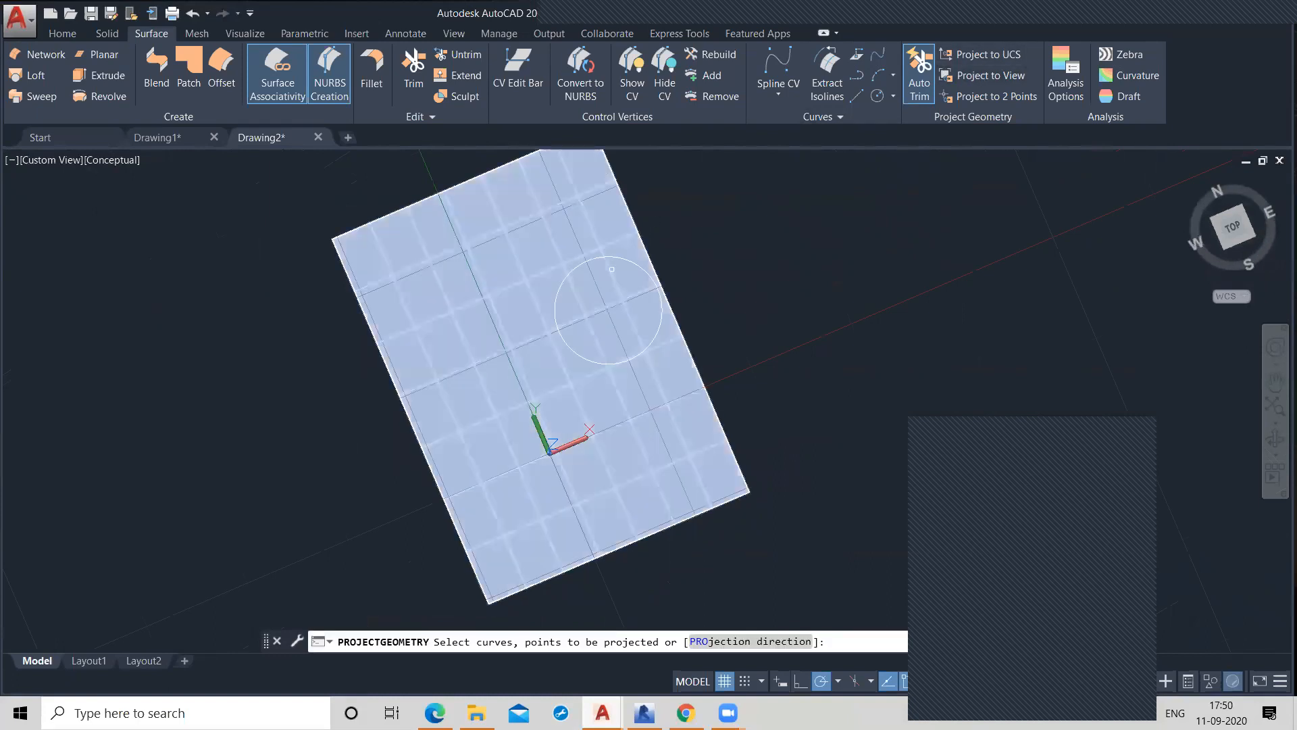
{"action": "left_click", "coordinate": [620, 257]}
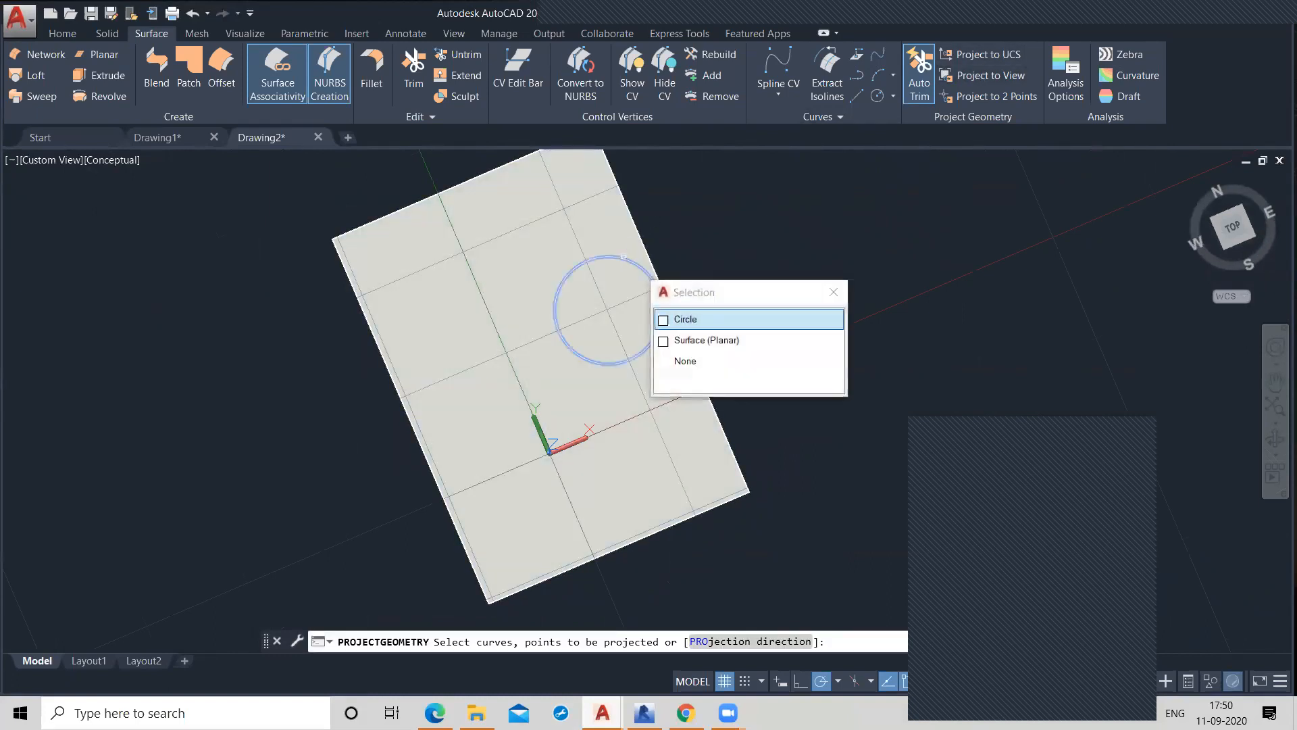
{"action": "left_click", "coordinate": [735, 317]}
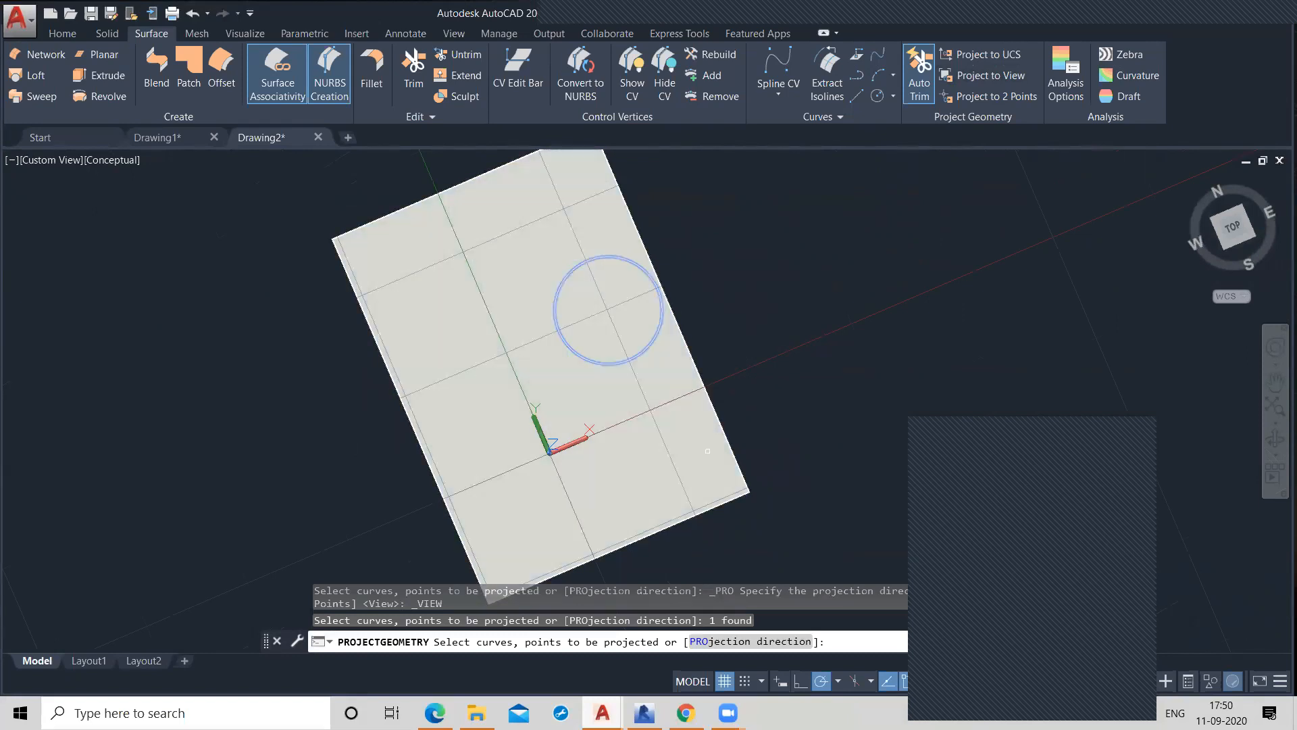
{"action": "key", "text": "Return"}
{"action": "left_click", "coordinate": [681, 452]}
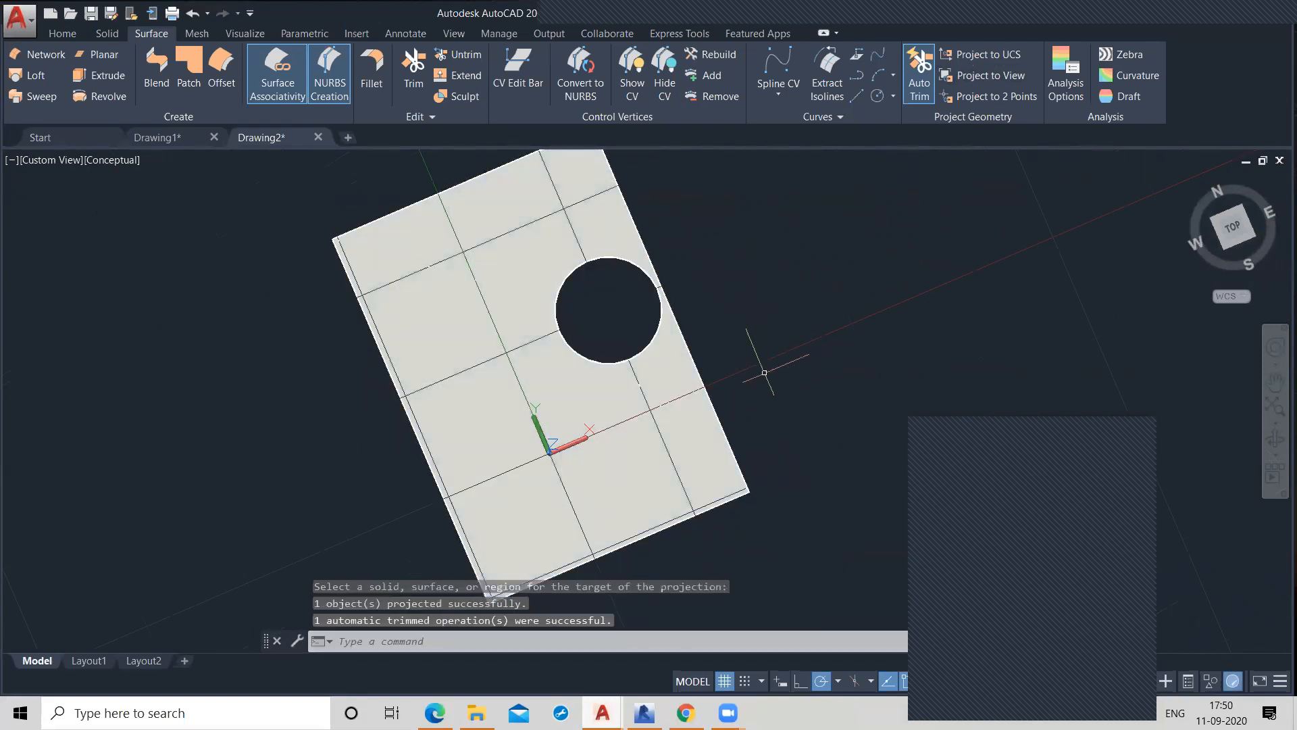
- Inspect the circular trim against the raised circle from tilted viewpoints, and undo the view-based projection
{"action": "middle_click_drag", "start_coordinate": [771, 383], "coordinate": [772, 365], "text": "shift"}
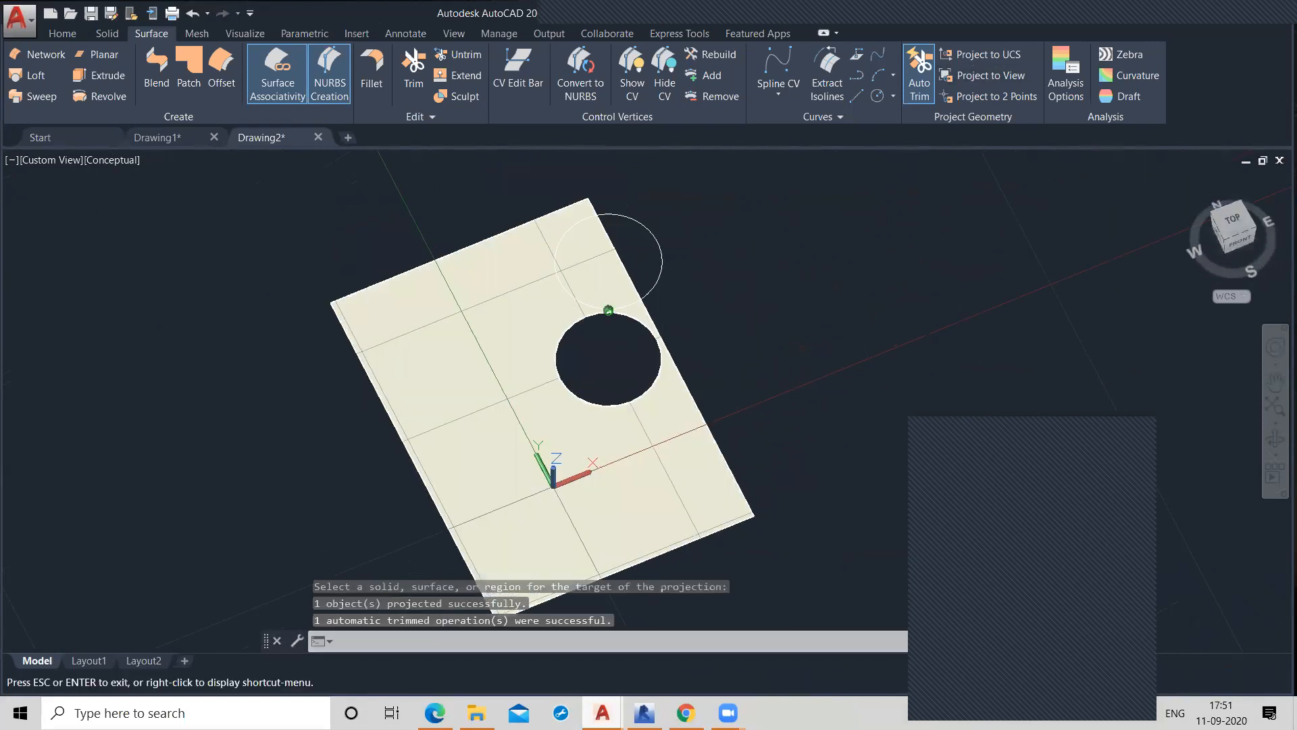
{"action": "key", "text": "Escape"}
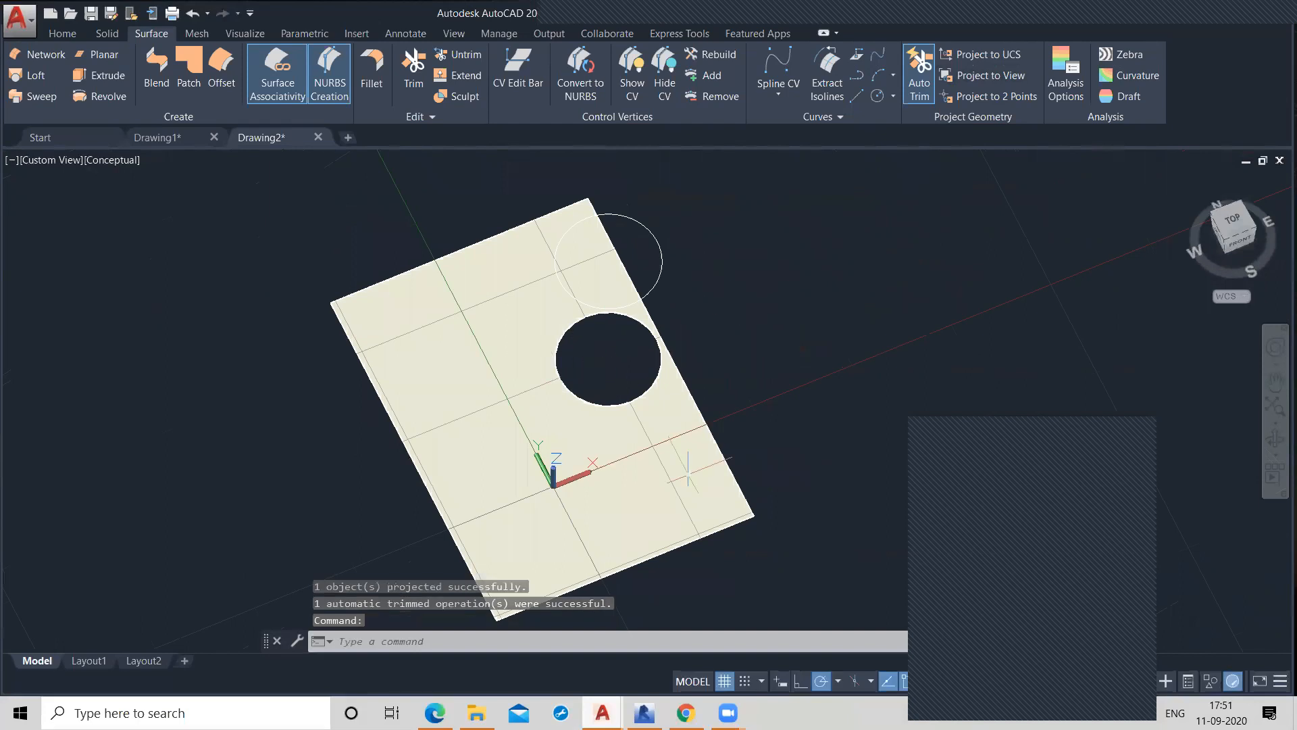
{"action": "mouse_move", "coordinate": [794, 381]}
{"action": "middle_mouse_down", "text": "shift"}
{"action": "mouse_move", "coordinate": [796, 409]}
{"action": "mouse_move", "coordinate": [809, 363]}
{"action": "middle_mouse_up", "text": "shift"}
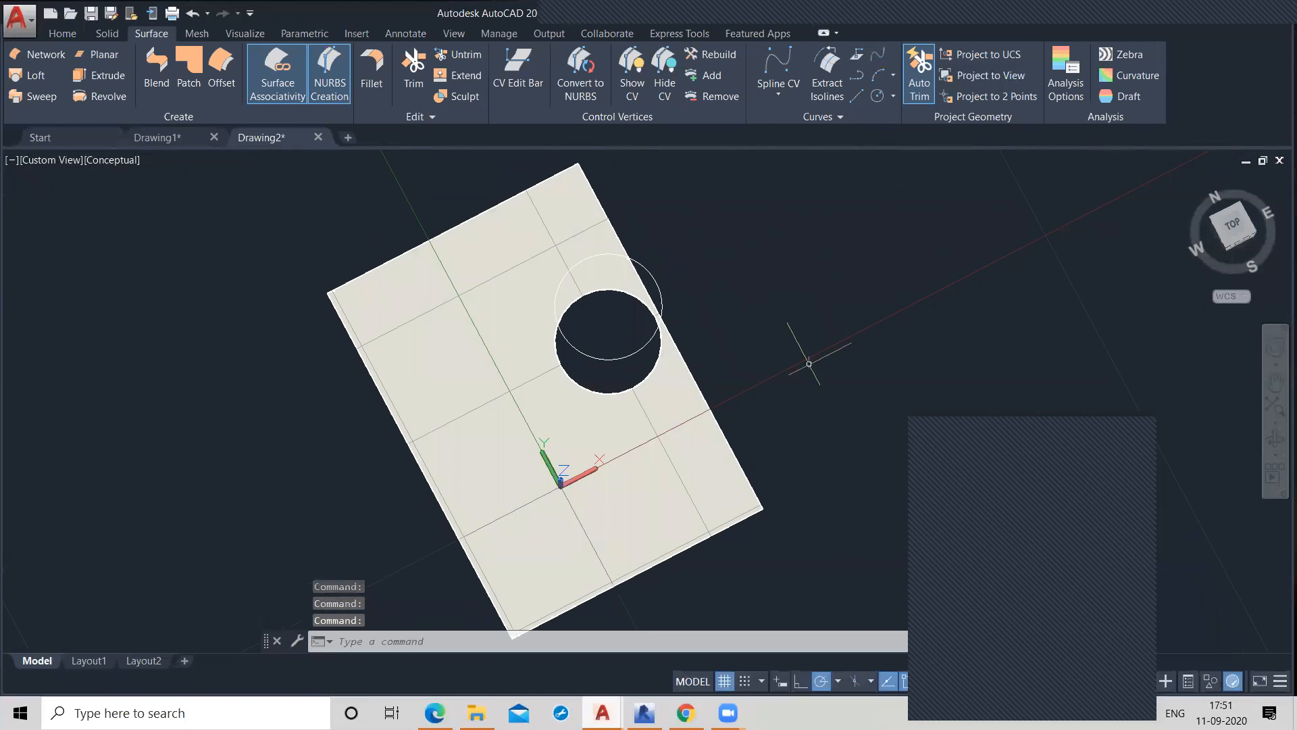
{"action": "middle_click_drag", "start_coordinate": [808, 363], "coordinate": [803, 388], "text": "shift"}
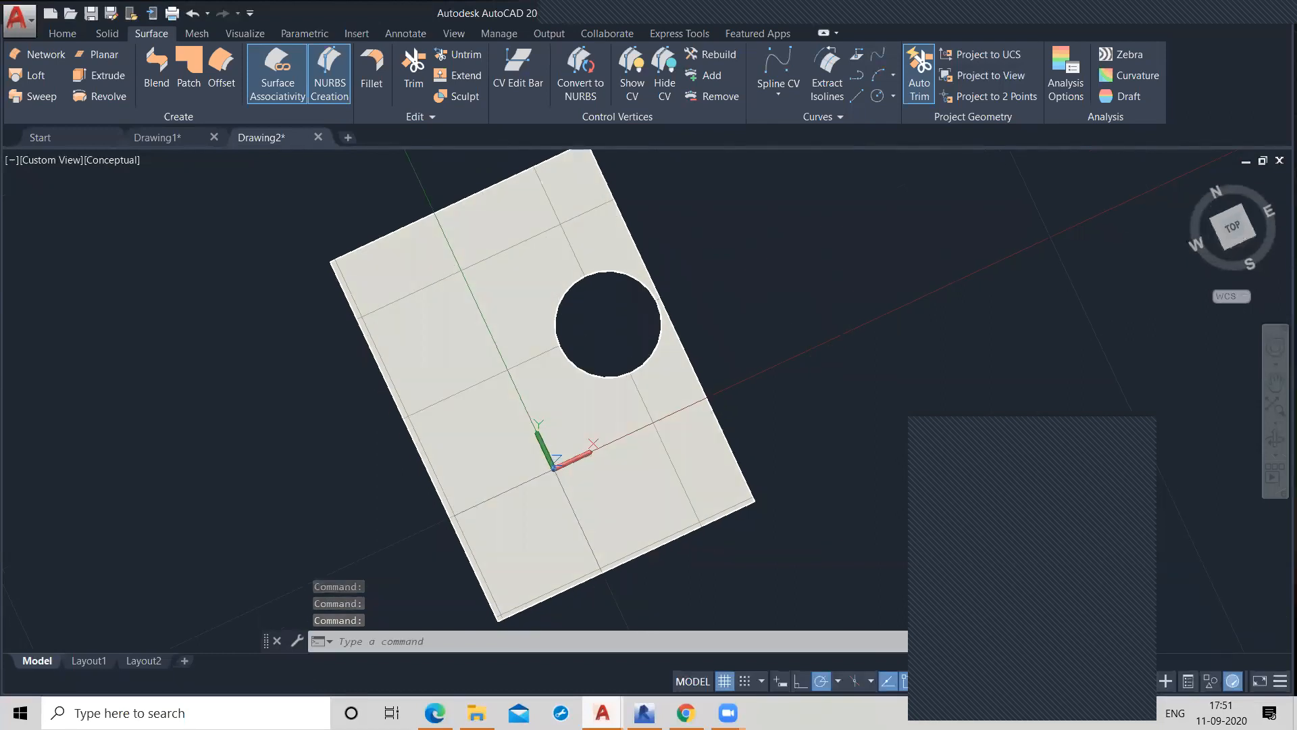
{"action": "key", "text": "ctrl+z"}
{"action": "key", "text": "ctrl+z"}
{"action": "key", "text": "ctrl+z"}
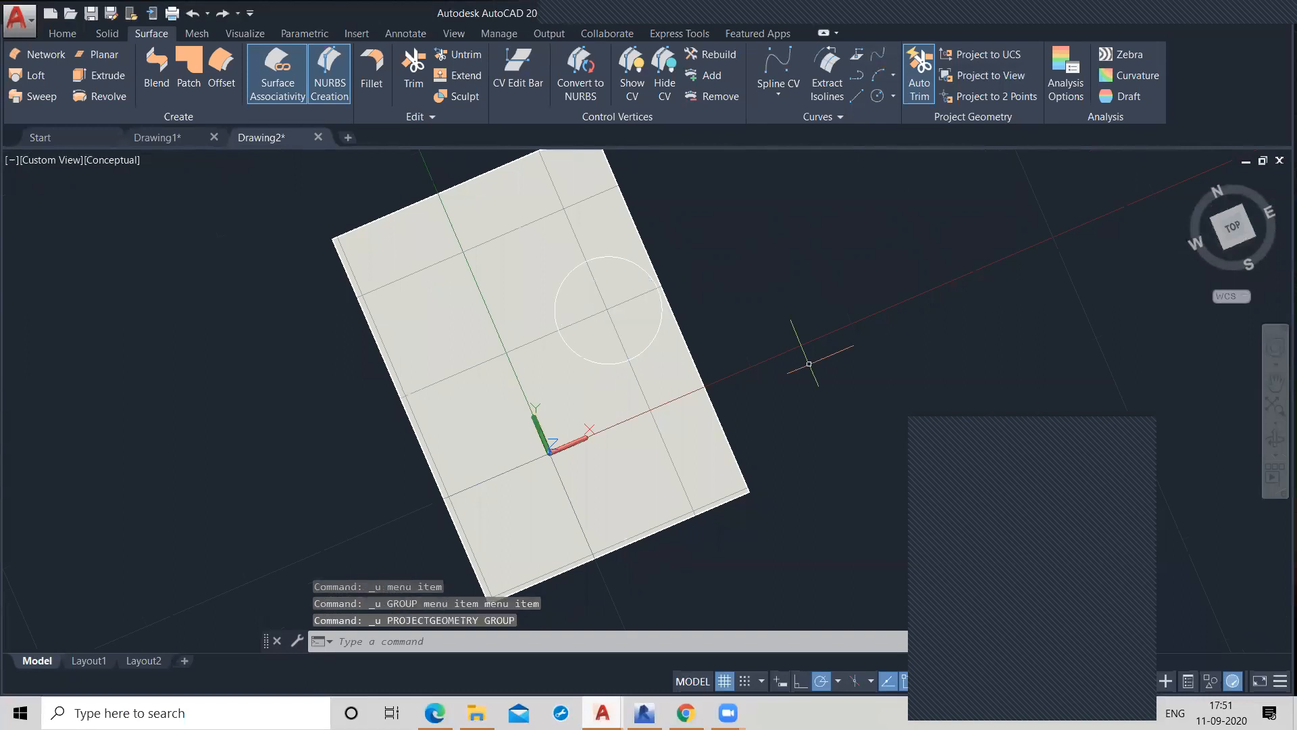
- Project the circle onto the planar surface by two points, from the circle's center to a point near the surface's front corner
{"action": "middle_click_drag", "start_coordinate": [797, 448], "coordinate": [797, 385], "text": "shift"}
{"action": "middle_click_drag", "start_coordinate": [808, 470], "coordinate": [807, 407], "text": "shift"}
{"action": "scroll", "coordinate": [820, 432], "scroll_direction": "down", "scroll_amount": 3}
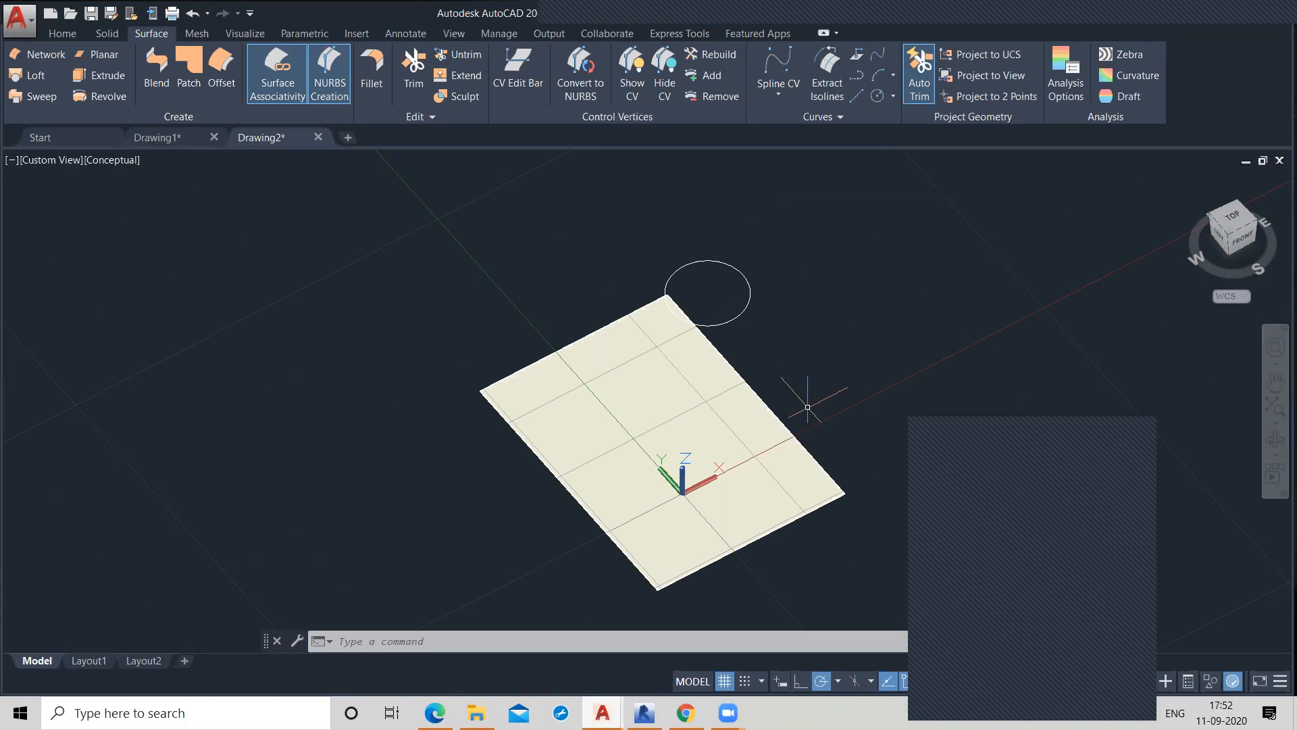
{"action": "left_click", "coordinate": [993, 98]}
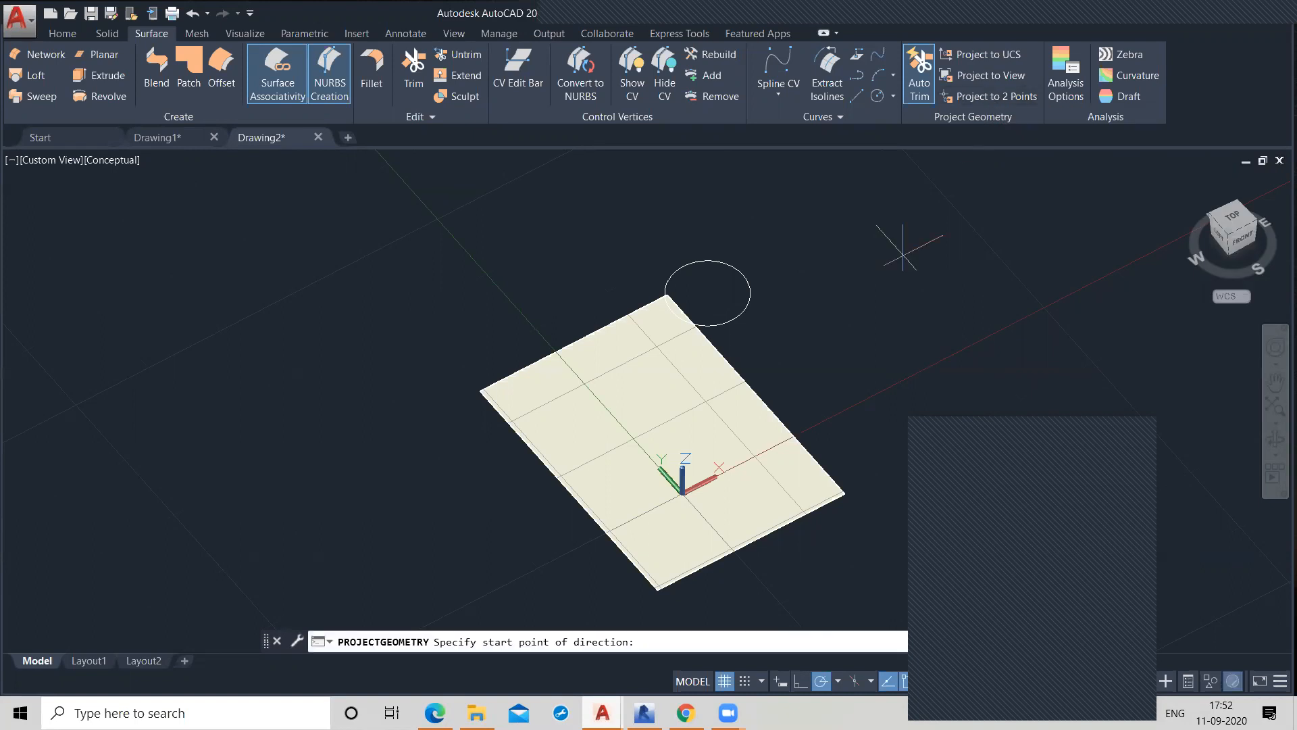
{"action": "middle_click_drag", "start_coordinate": [845, 362], "coordinate": [847, 292]}
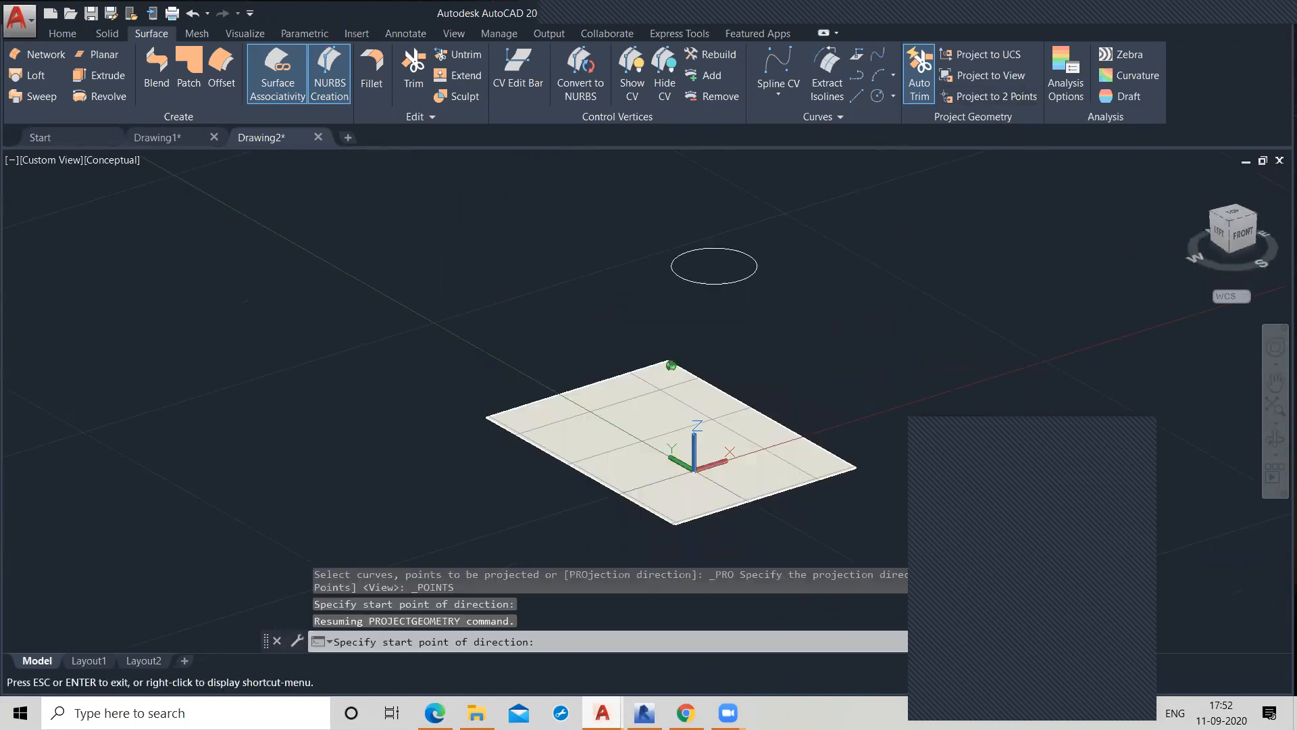
{"action": "left_click", "coordinate": [715, 266]}
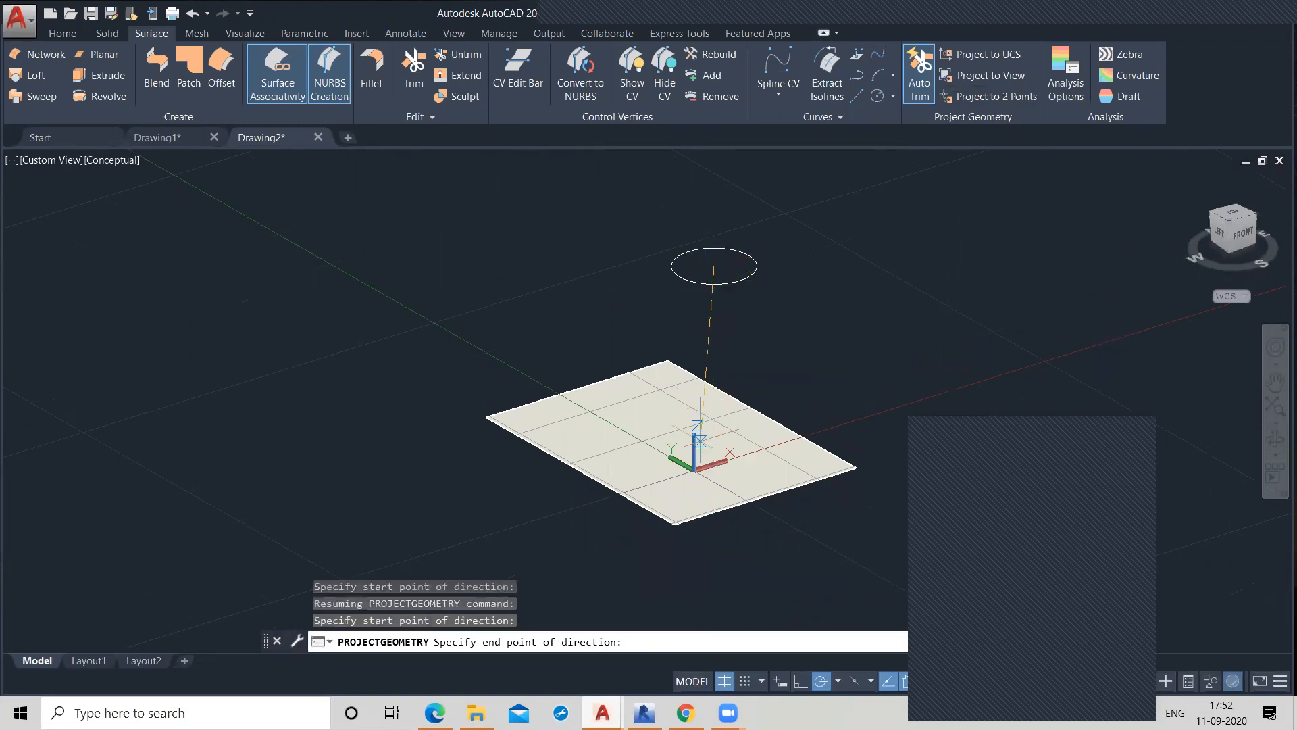
{"action": "mouse_move", "coordinate": [713, 421]}
{"action": "middle_mouse_down", "text": "shift"}
{"action": "mouse_move", "coordinate": [743, 416]}
{"action": "mouse_move", "coordinate": [671, 513]}
{"action": "middle_mouse_up", "text": "shift"}
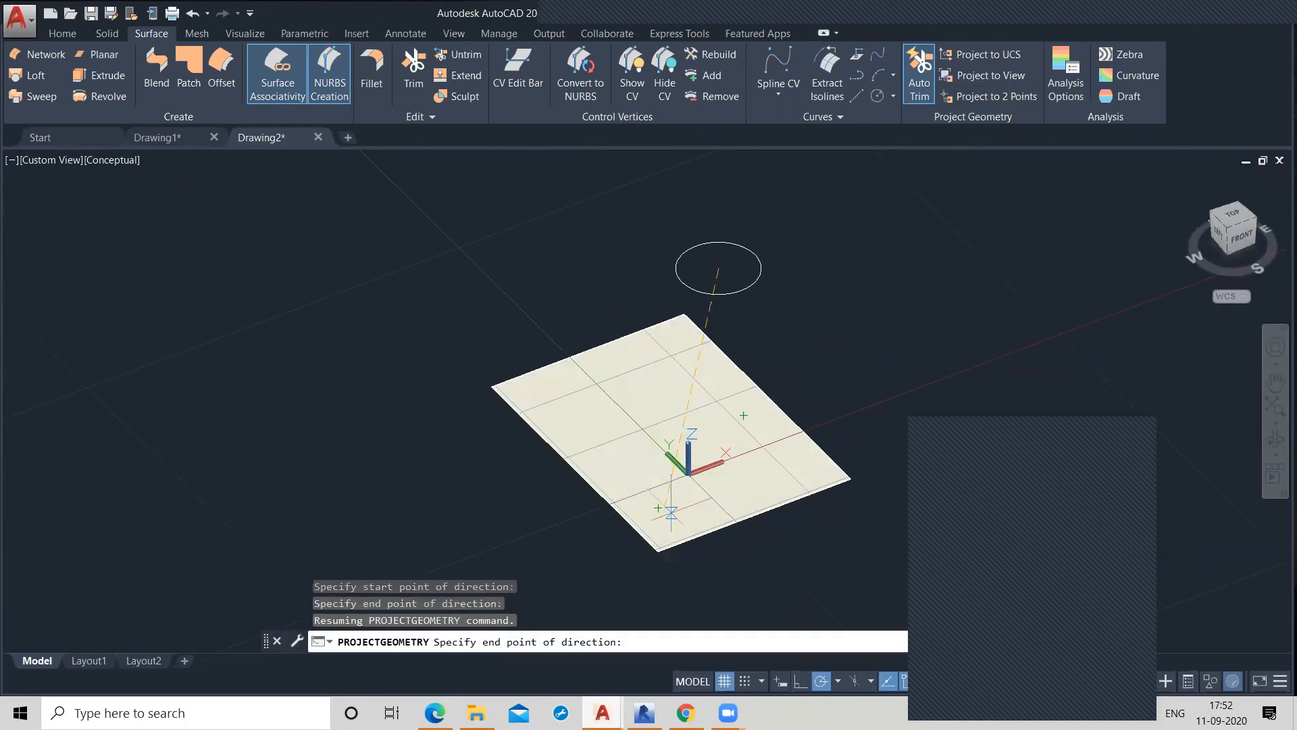
{"action": "left_click", "coordinate": [671, 513]}
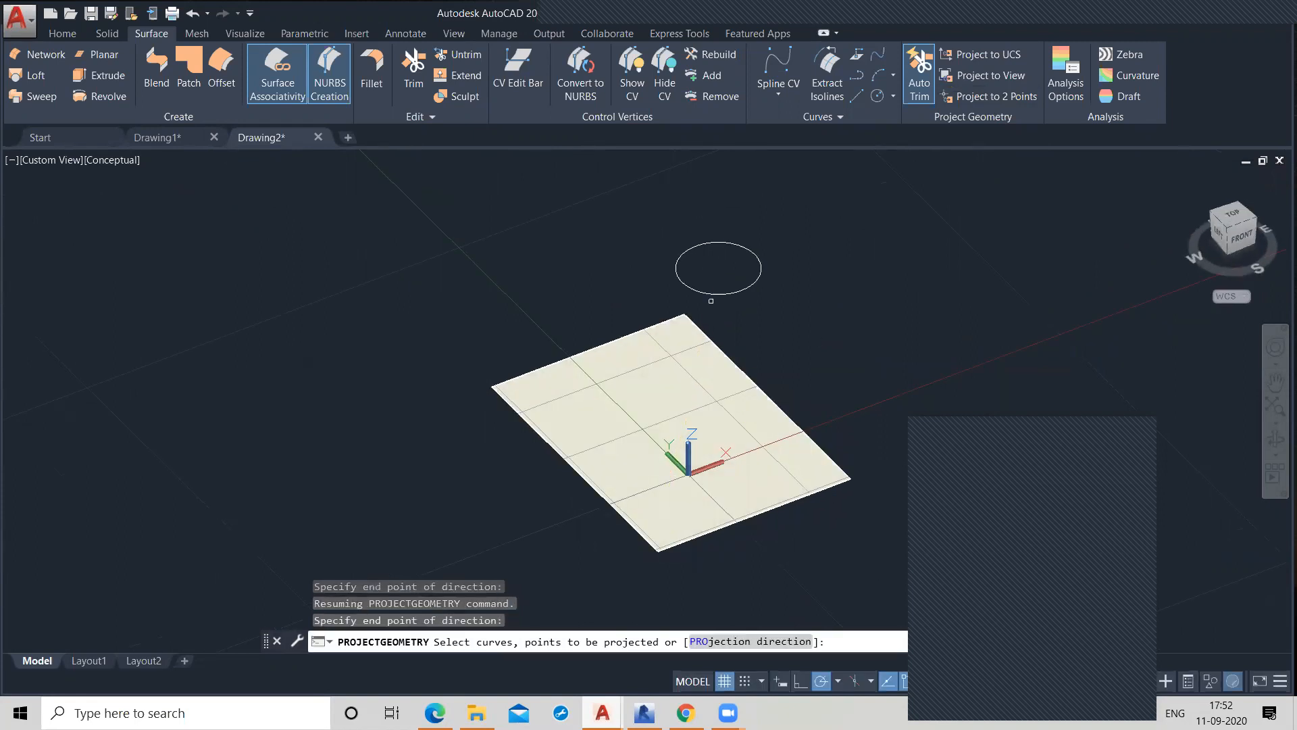
{"action": "left_click", "coordinate": [712, 294]}
{"action": "key", "text": "Return"}
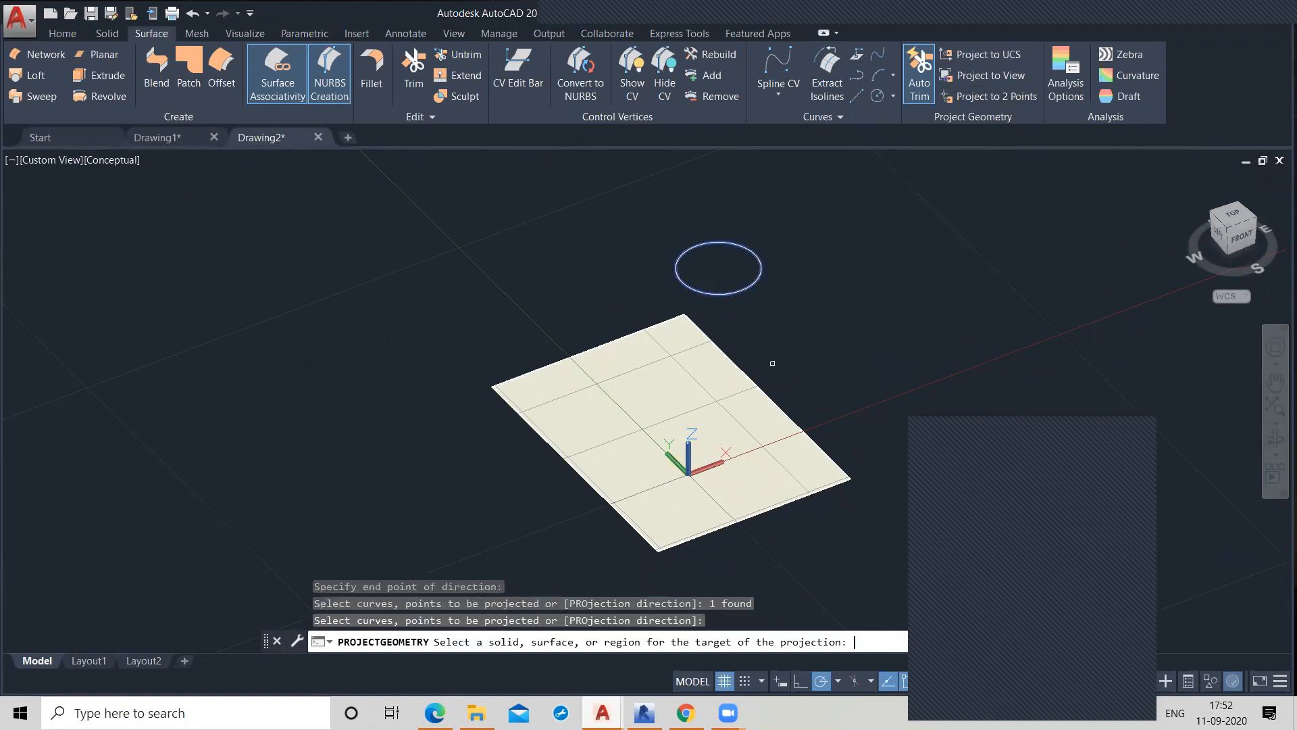
{"action": "left_click", "coordinate": [760, 448]}
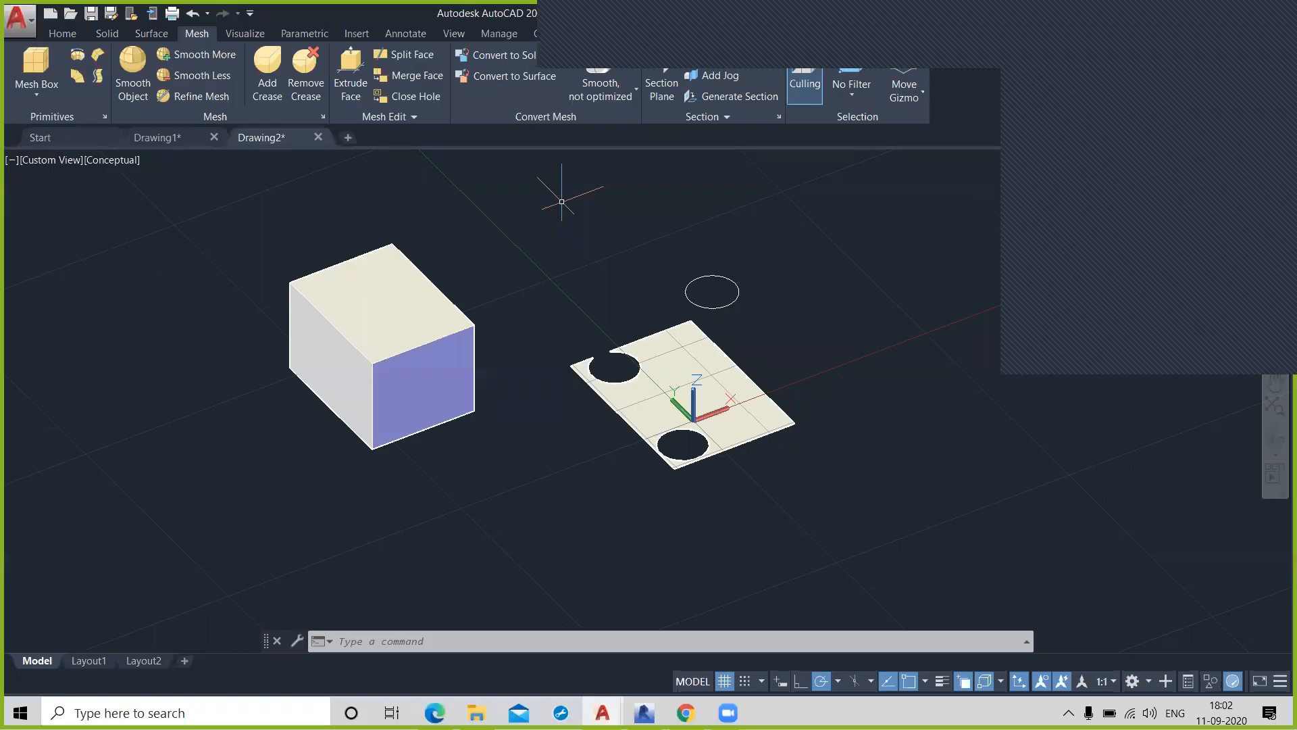
{"action": "left_click", "coordinate": [429, 346]}
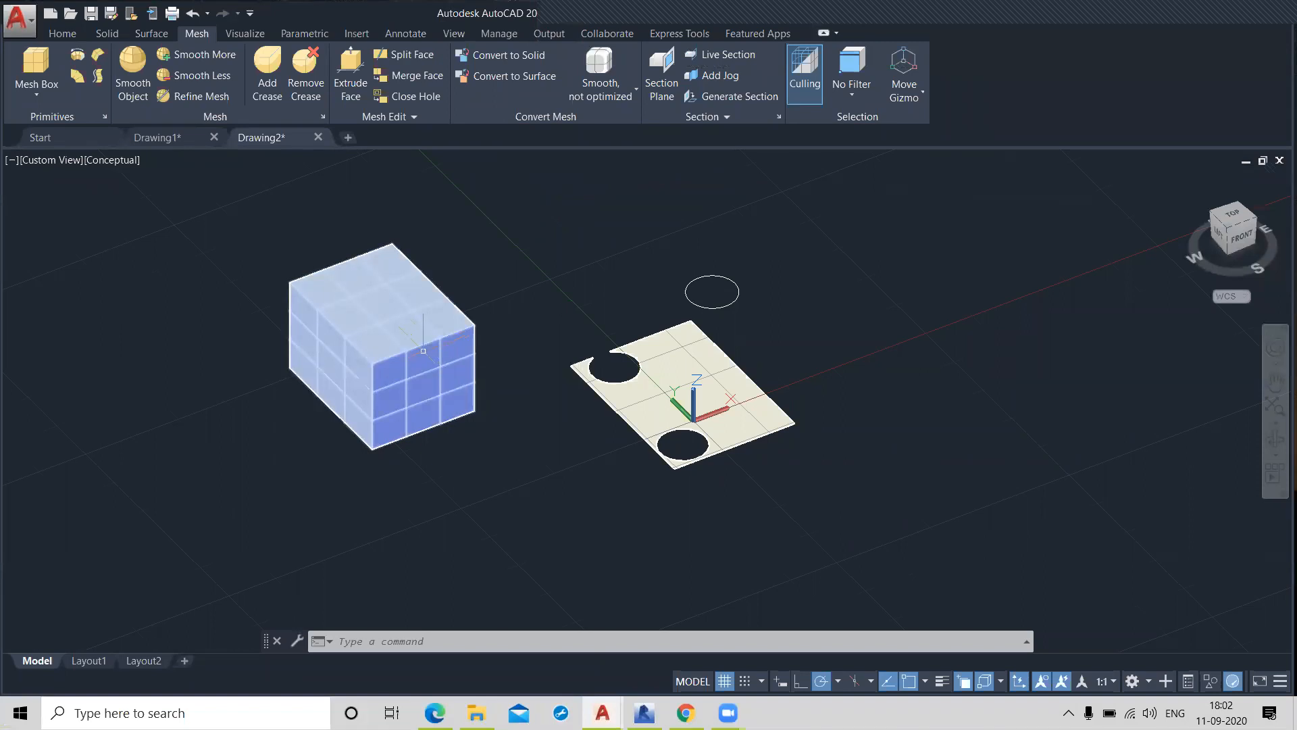
{"action": "key", "text": "Escape"}
{"action": "left_click", "coordinate": [130, 85]}
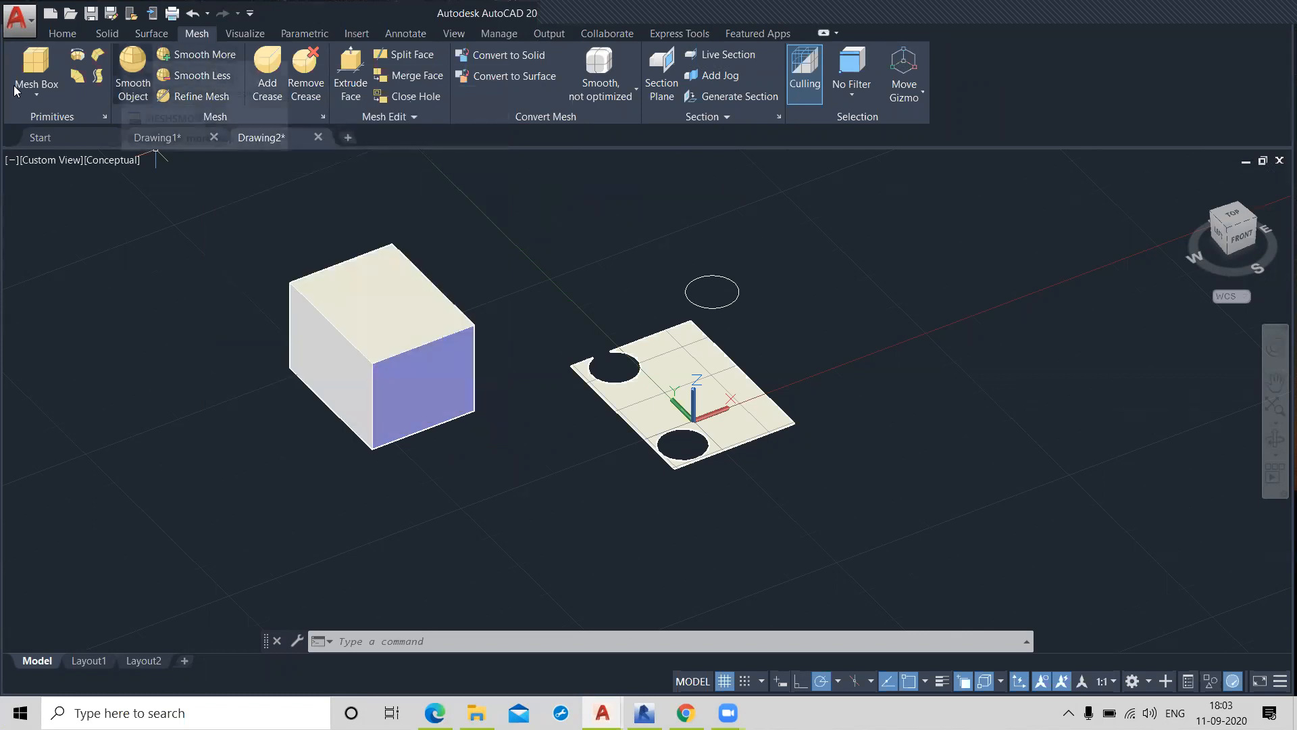
{"action": "left_click", "coordinate": [36, 98]}
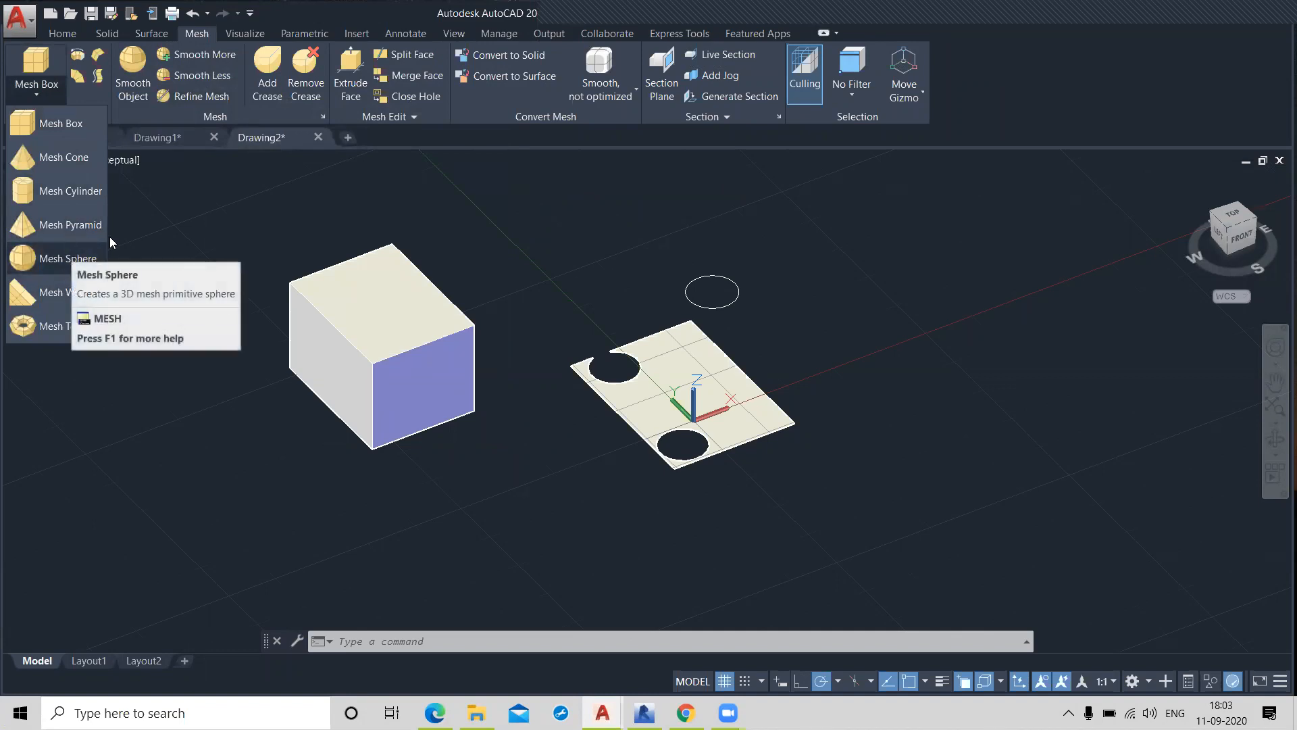
{"action": "middle_click_drag", "start_coordinate": [344, 266], "coordinate": [362, 284]}
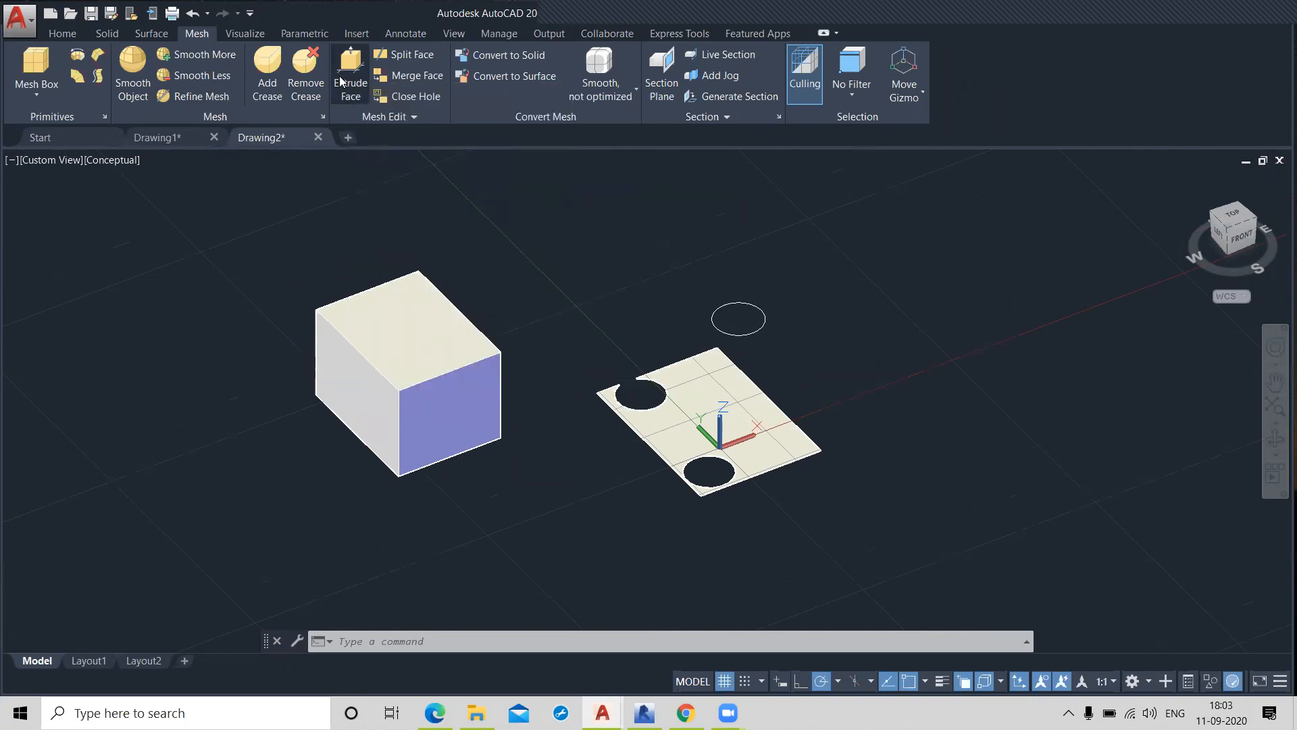
- Extrude the middle mesh face on top of the mesh box upward by about 20 units
{"action": "left_click", "coordinate": [349, 74]}
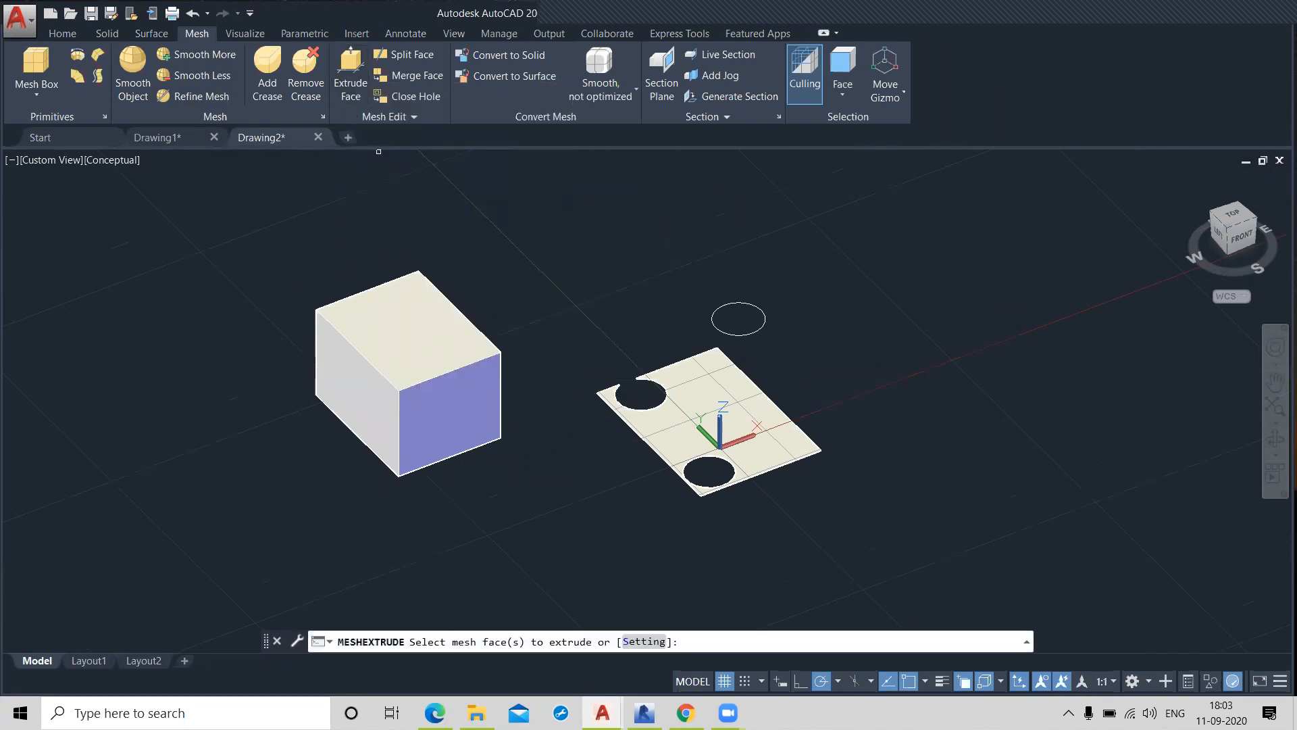
{"action": "left_click", "coordinate": [410, 332]}
{"action": "right_click", "coordinate": [415, 331]}
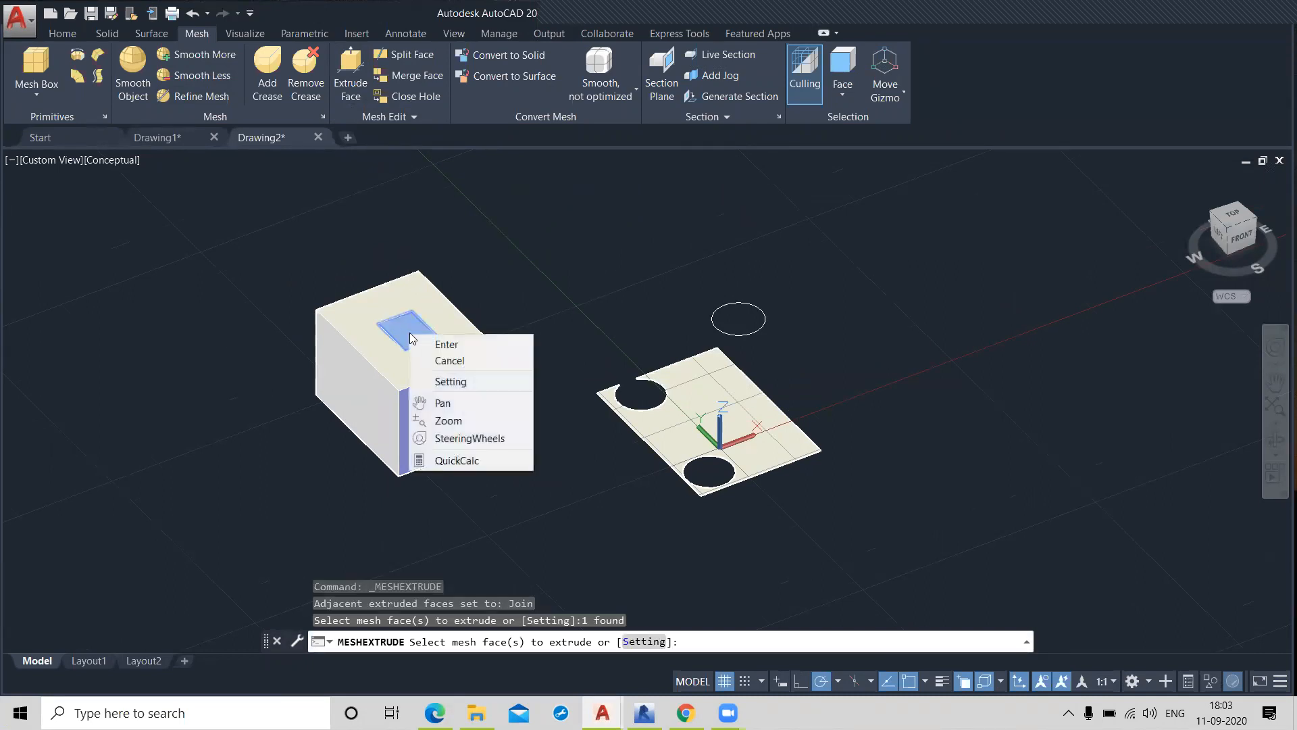
{"action": "left_click", "coordinate": [428, 342]}
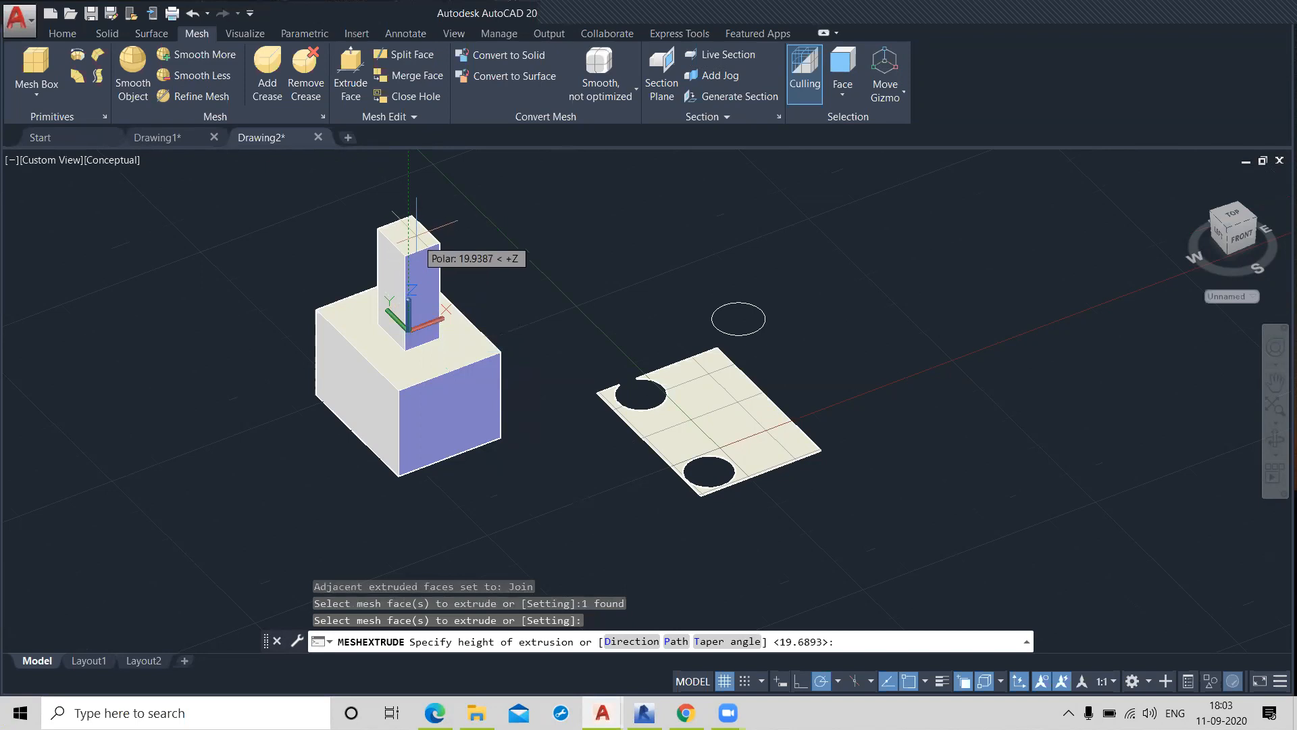
{"action": "left_click", "coordinate": [416, 229]}
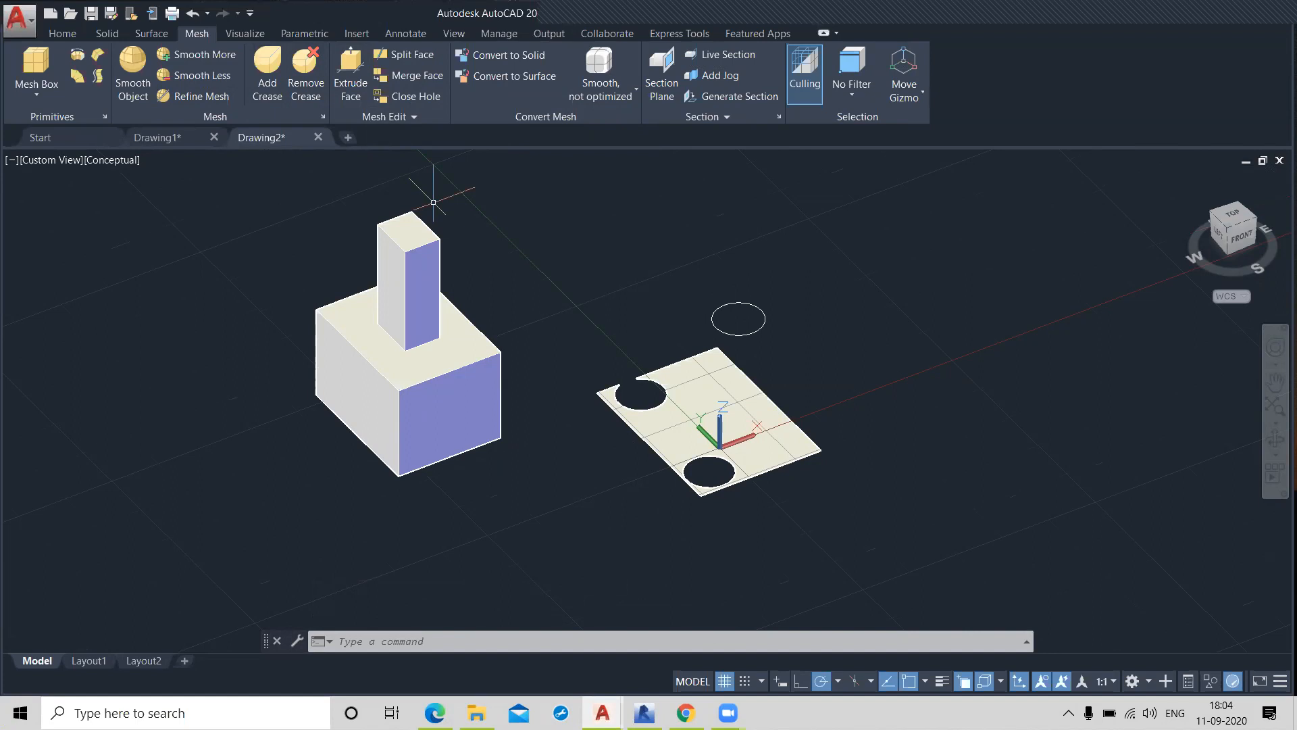
- Extrude the middle mesh face on the front side of the mesh box outward into a short bar
{"action": "left_click", "coordinate": [412, 246]}
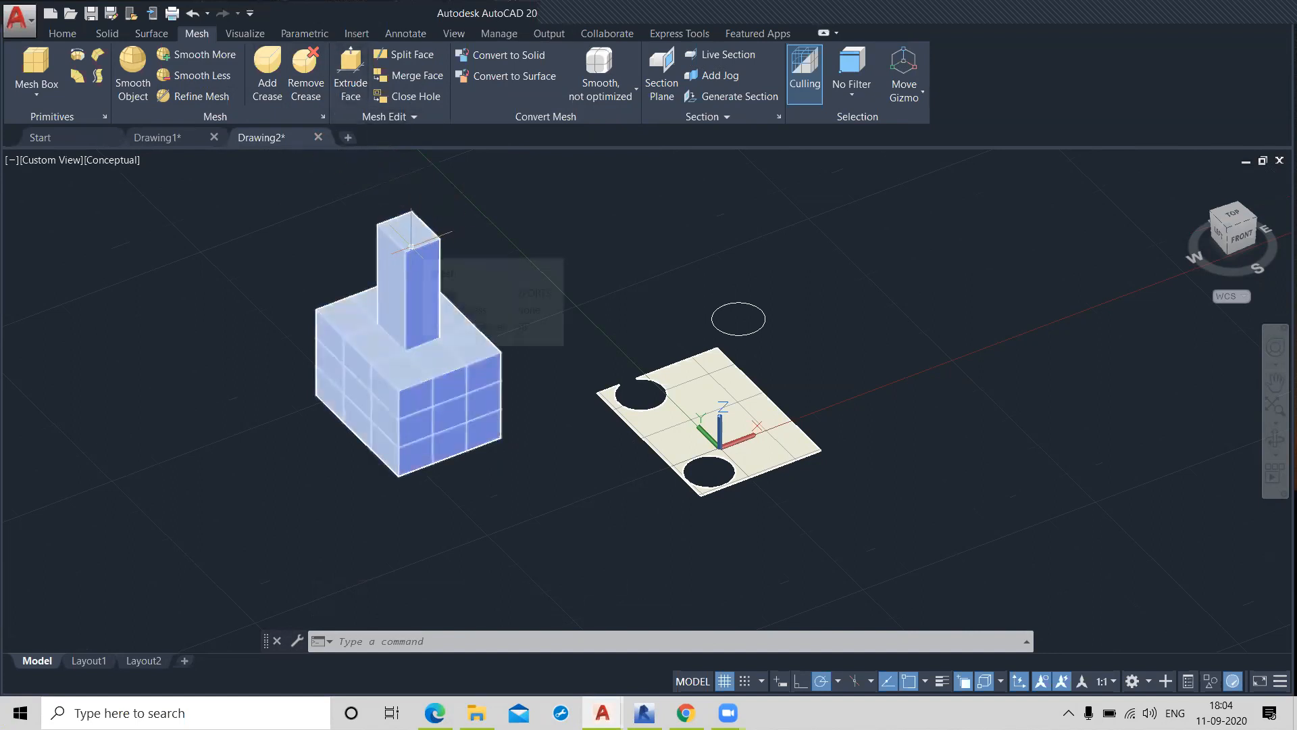
{"action": "key", "text": "Escape"}
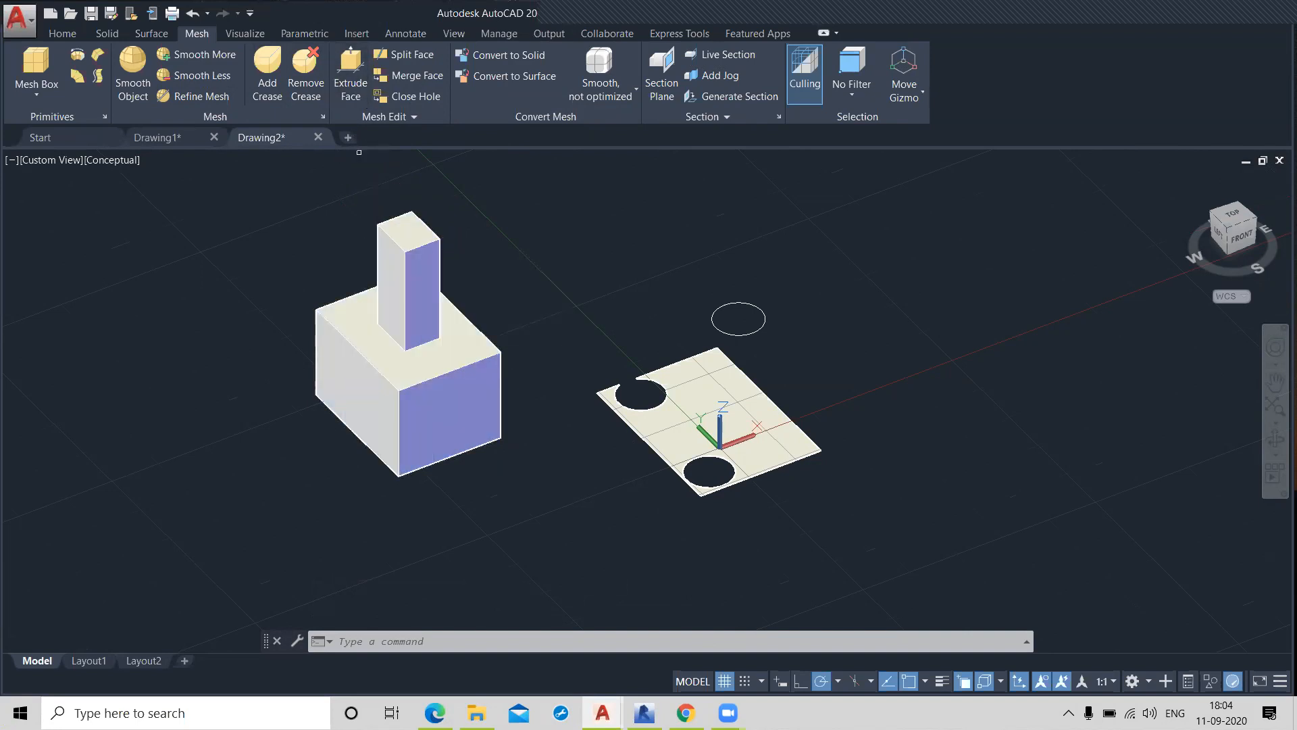
{"action": "left_click", "coordinate": [350, 67]}
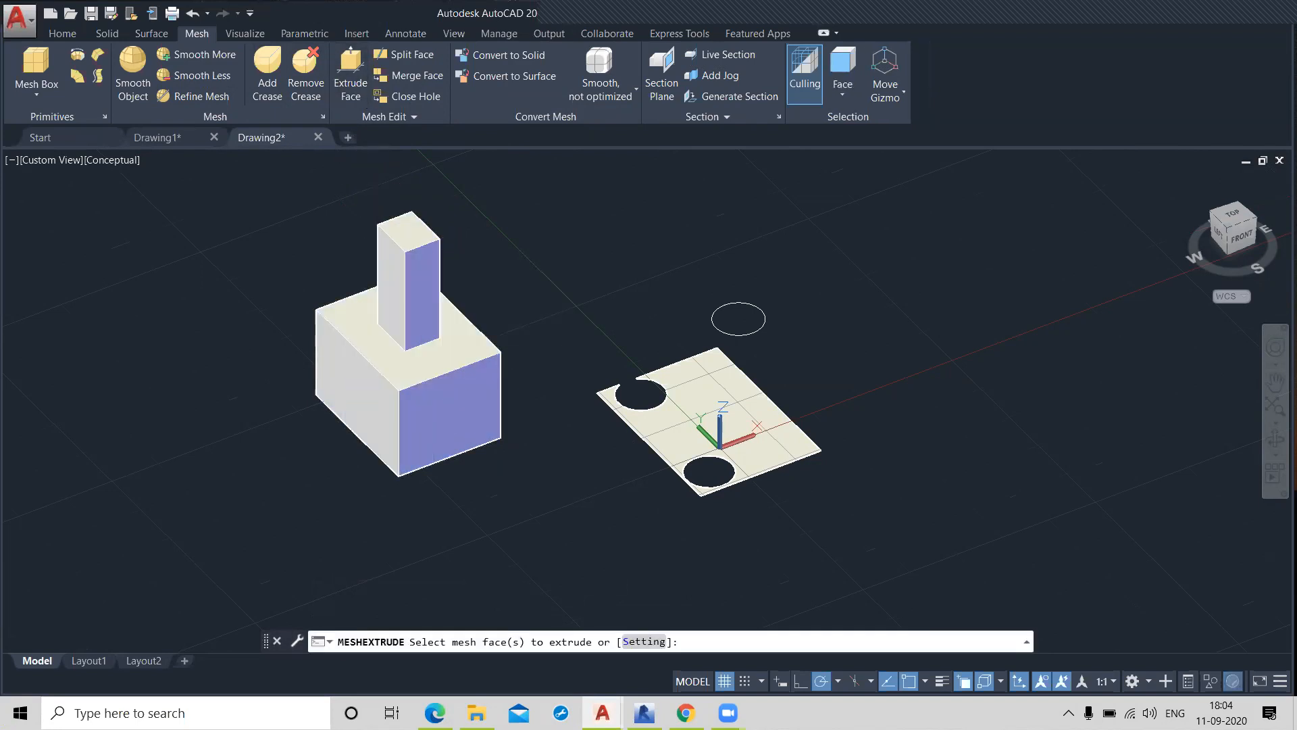
{"action": "left_click", "coordinate": [447, 413]}
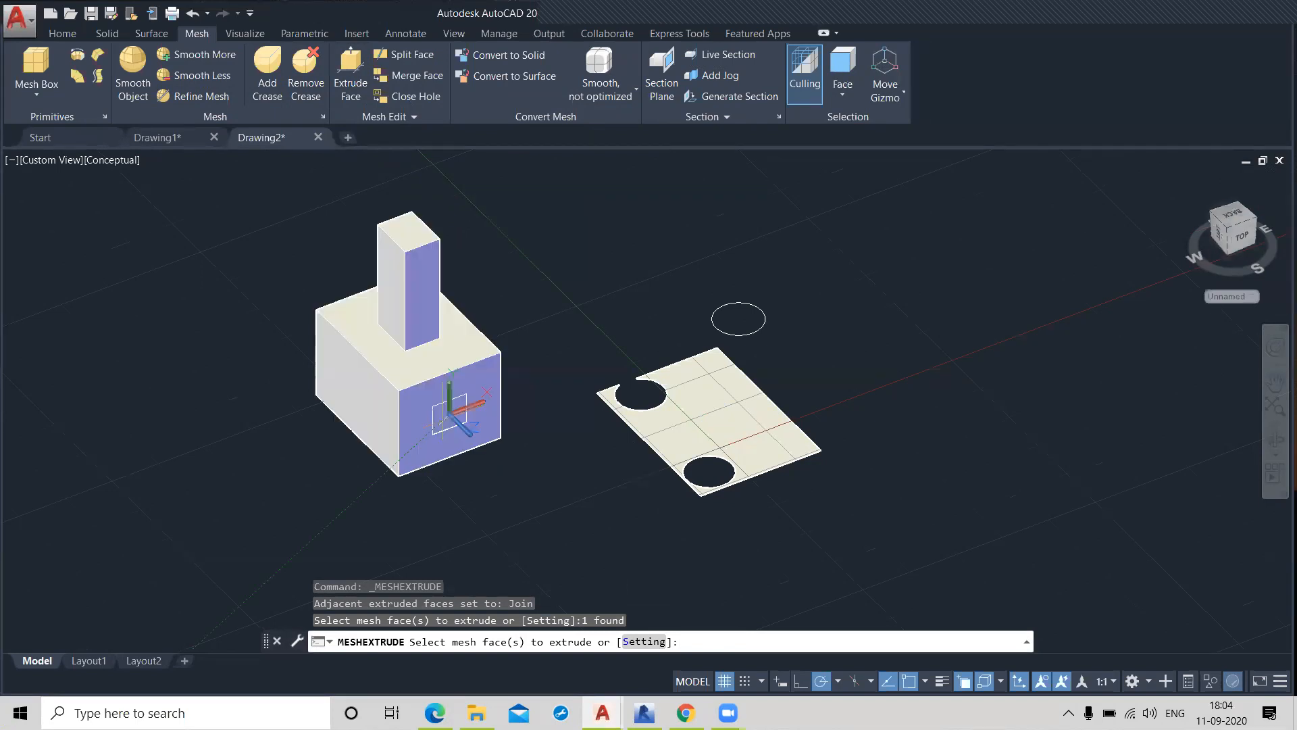
{"action": "key", "text": "Return"}
{"action": "left_click", "coordinate": [489, 473]}
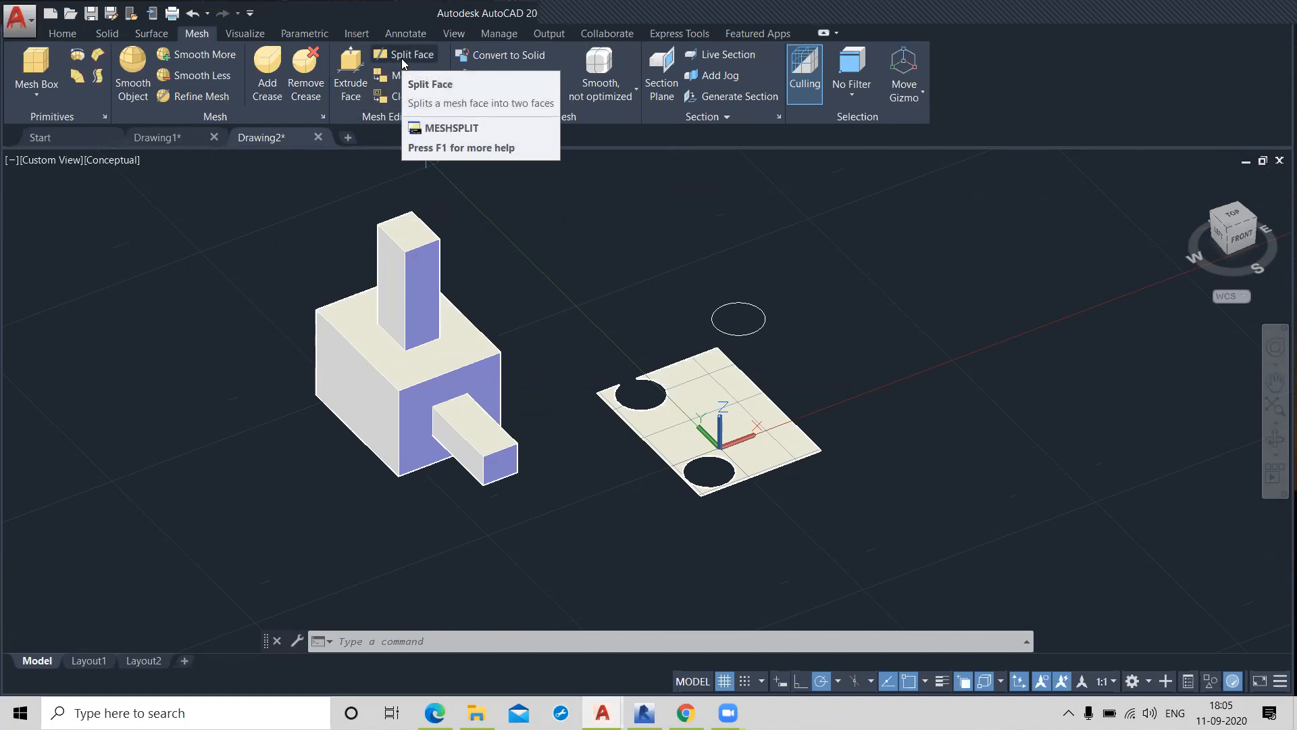
- Split the top mesh face of the upright column diagonally between two opposite corners
{"action": "left_click", "coordinate": [415, 216]}
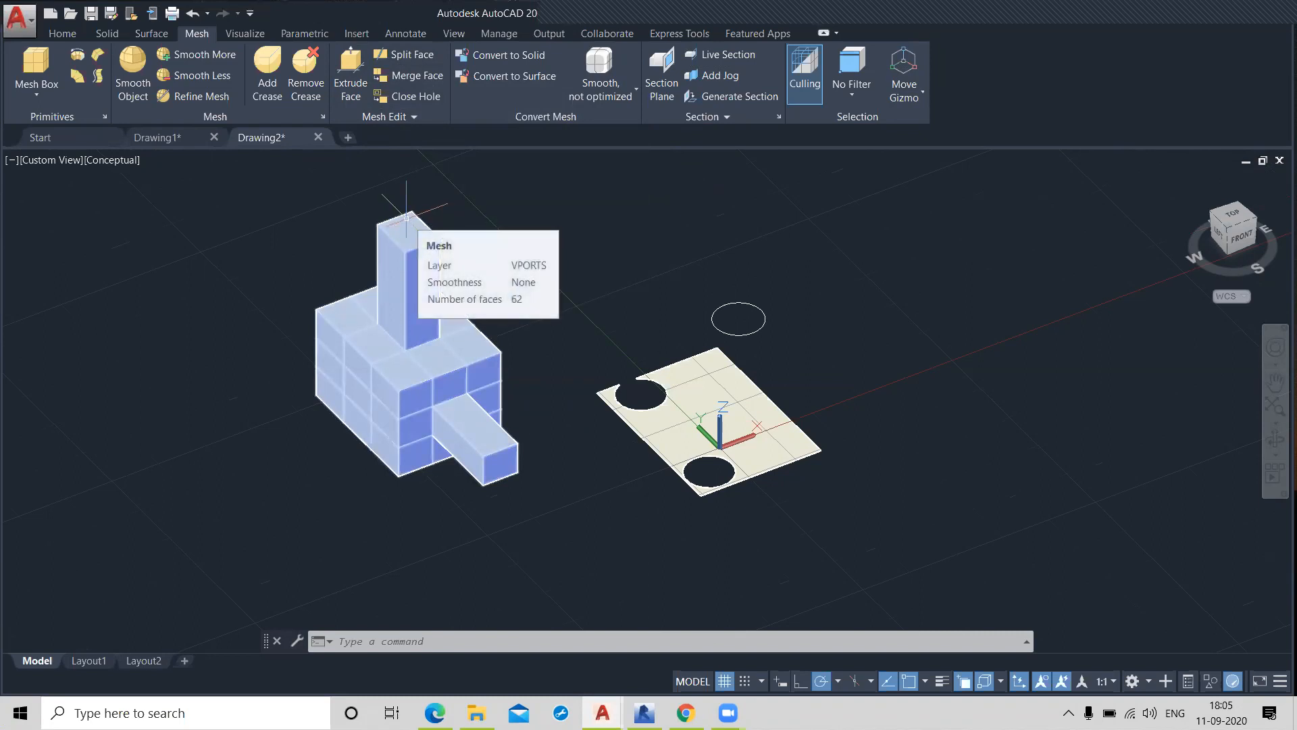
{"action": "key", "text": "Escape"}
{"action": "left_click", "coordinate": [394, 59]}
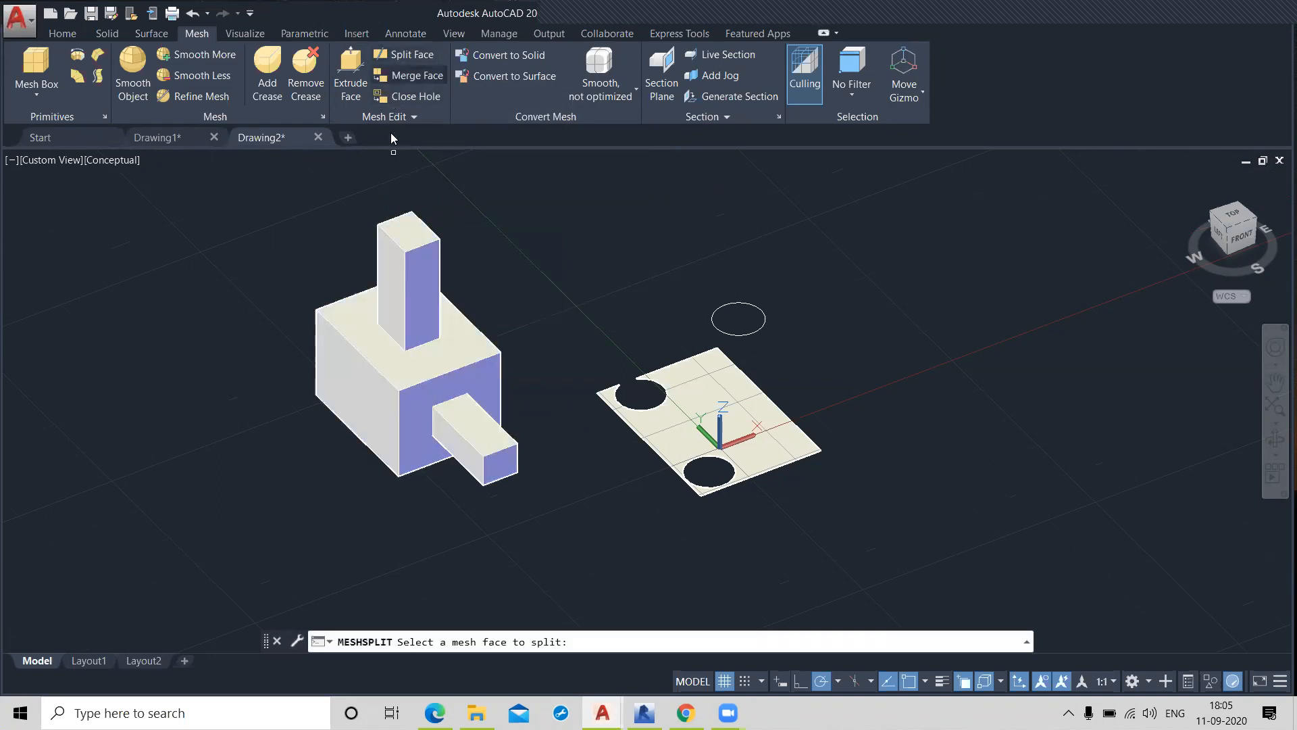
{"action": "left_click", "coordinate": [413, 233]}
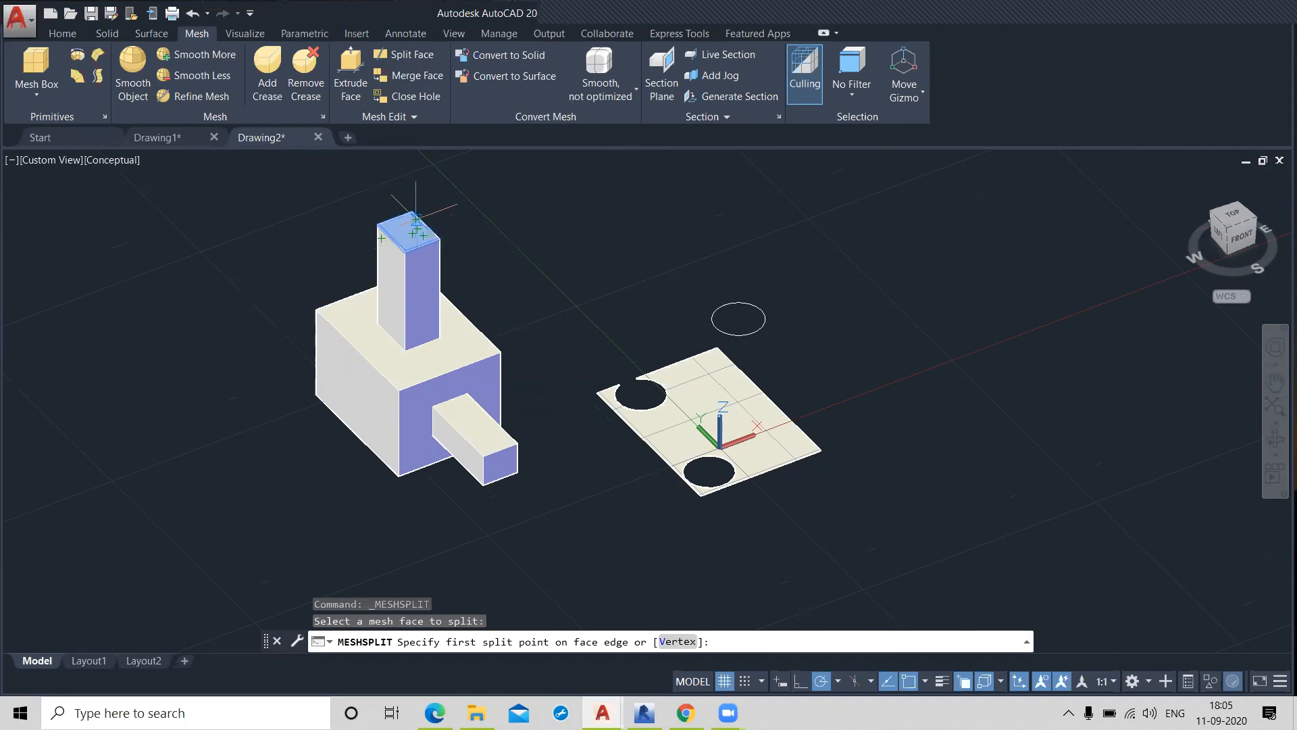
{"action": "left_click", "coordinate": [377, 226]}
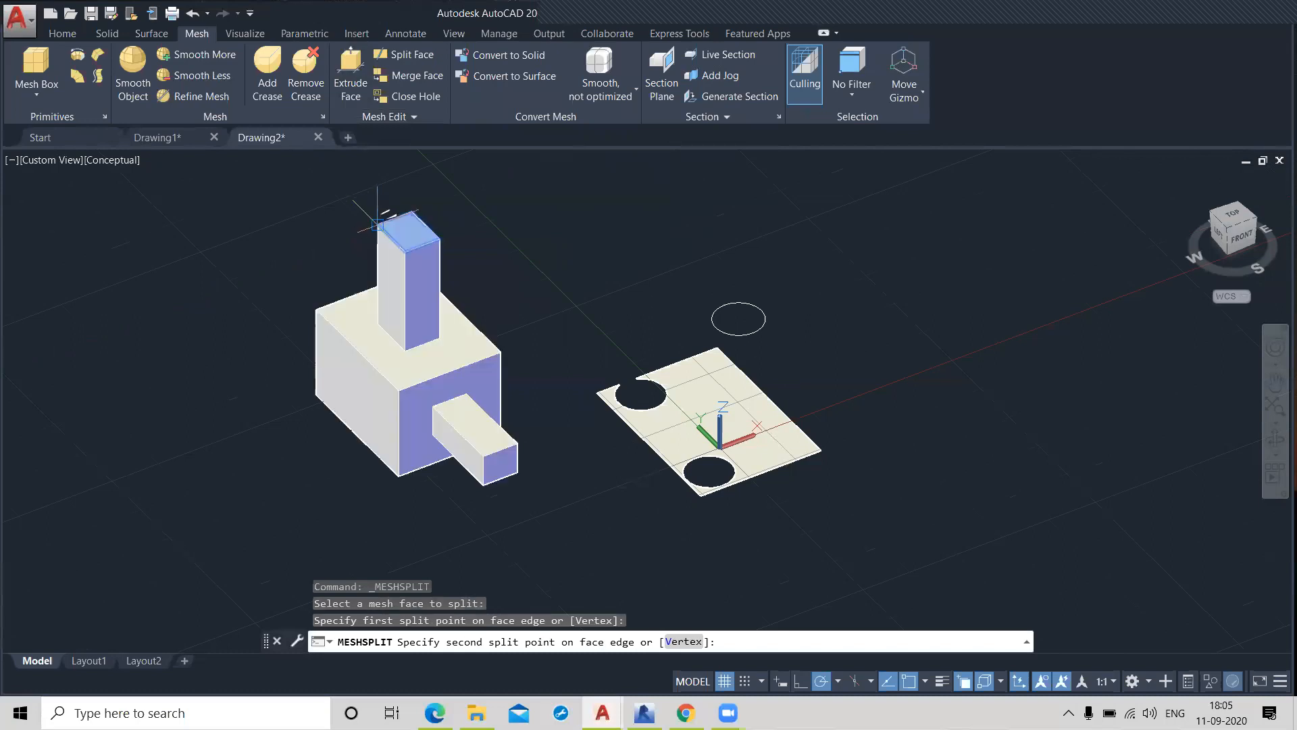
{"action": "left_click", "coordinate": [438, 240]}
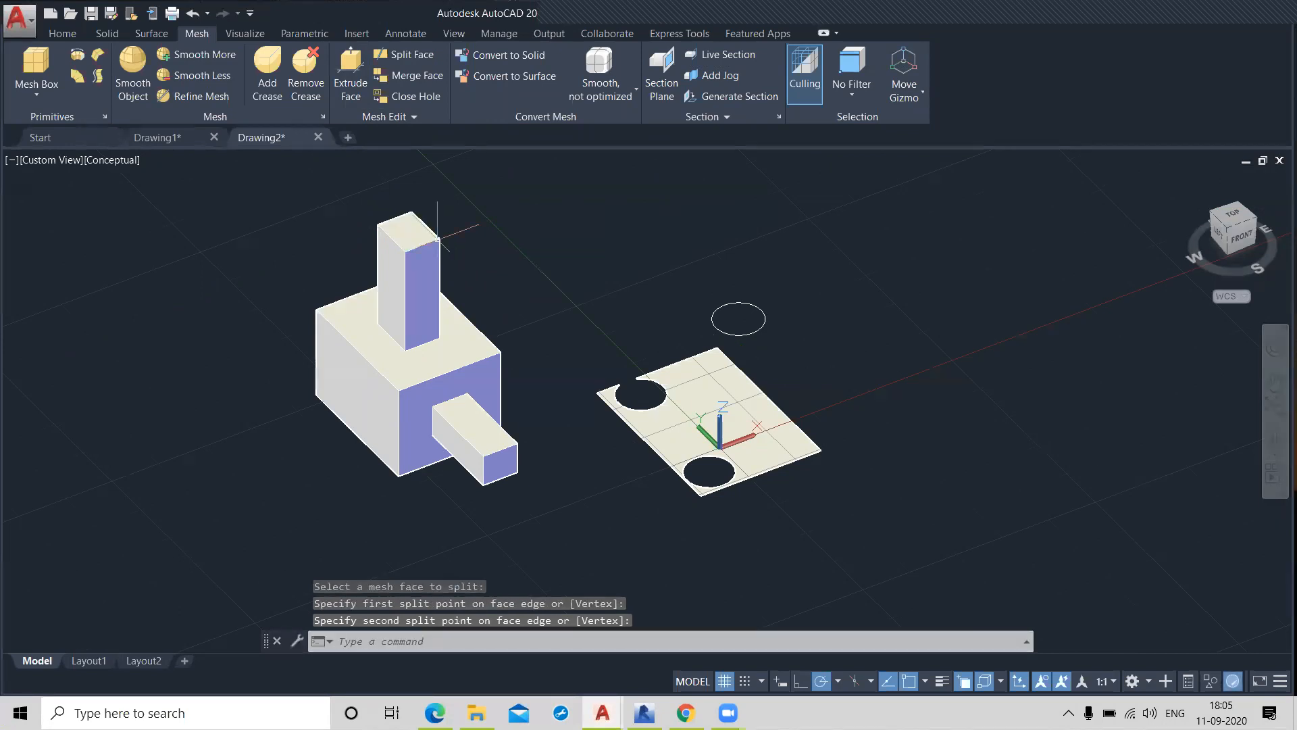
- Extrude the rear triangular half of the column's top face upward by about 7 units
{"action": "left_click", "coordinate": [353, 67]}
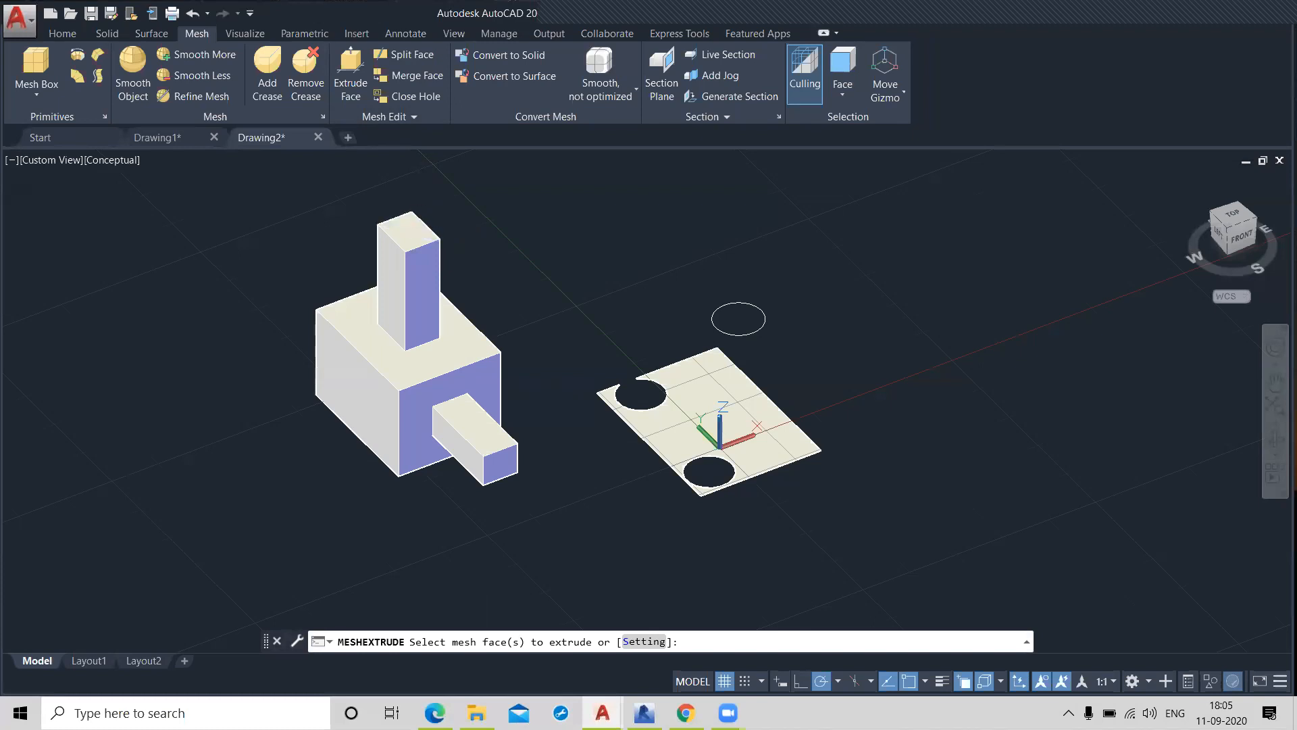
{"action": "left_click", "coordinate": [413, 220]}
{"action": "right_click", "coordinate": [421, 221]}
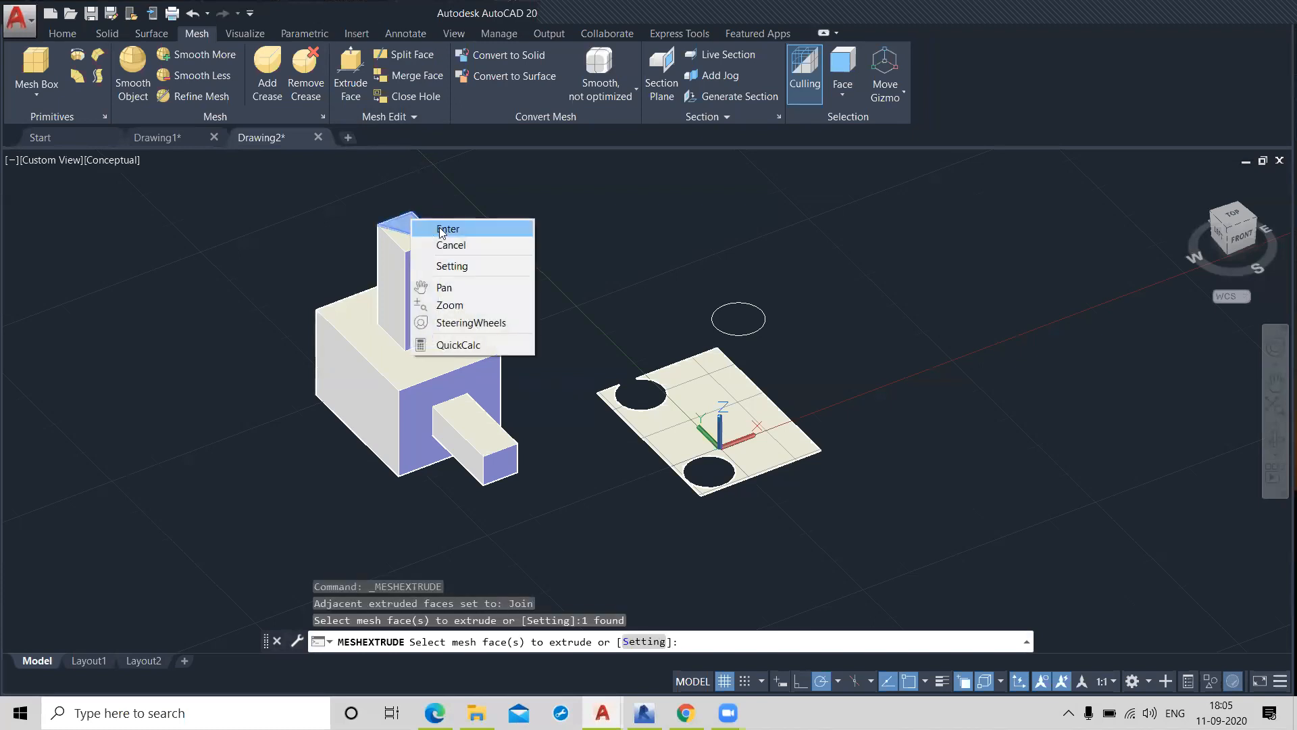
{"action": "left_click", "coordinate": [438, 229]}
{"action": "left_click", "coordinate": [438, 196]}
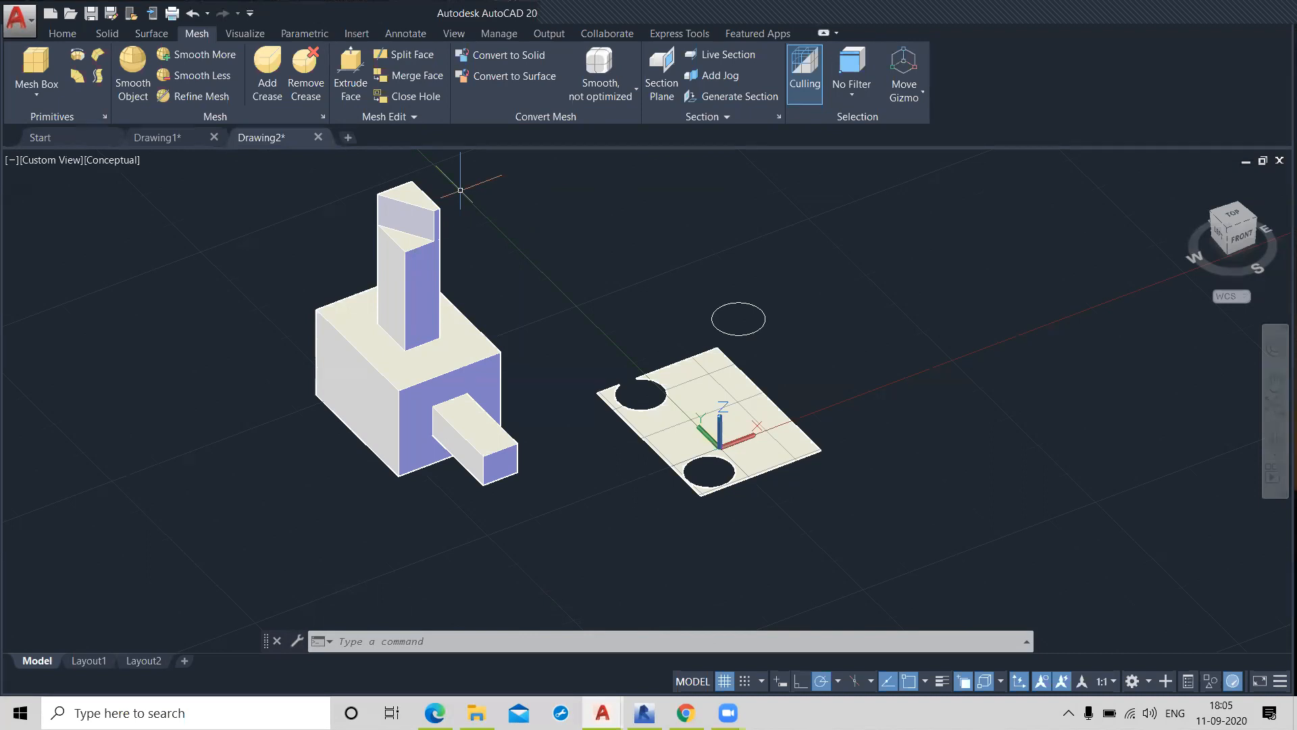
- Merge the three adjacent mesh faces along the front edge of the box's top into one face
{"action": "left_click", "coordinate": [430, 78]}
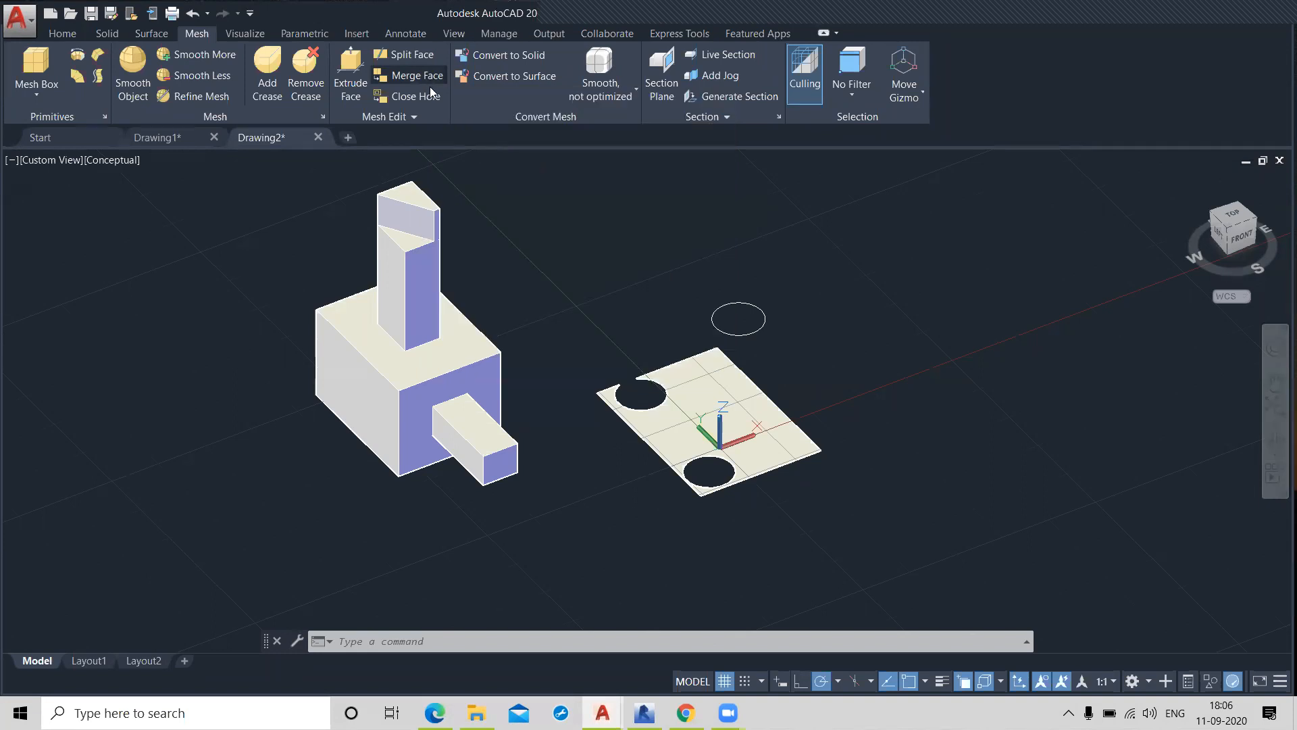
{"action": "left_click", "coordinate": [414, 356]}
{"action": "left_click", "coordinate": [454, 349]}
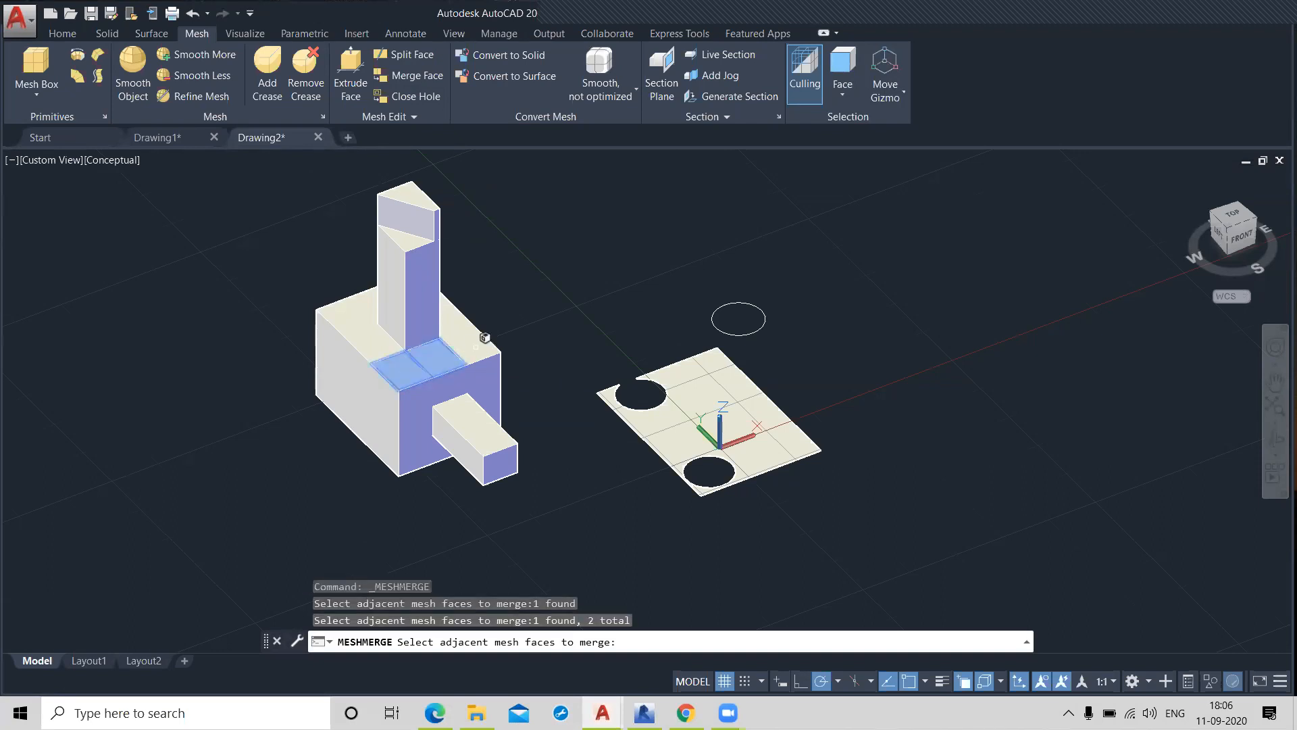
{"action": "left_click", "coordinate": [484, 334]}
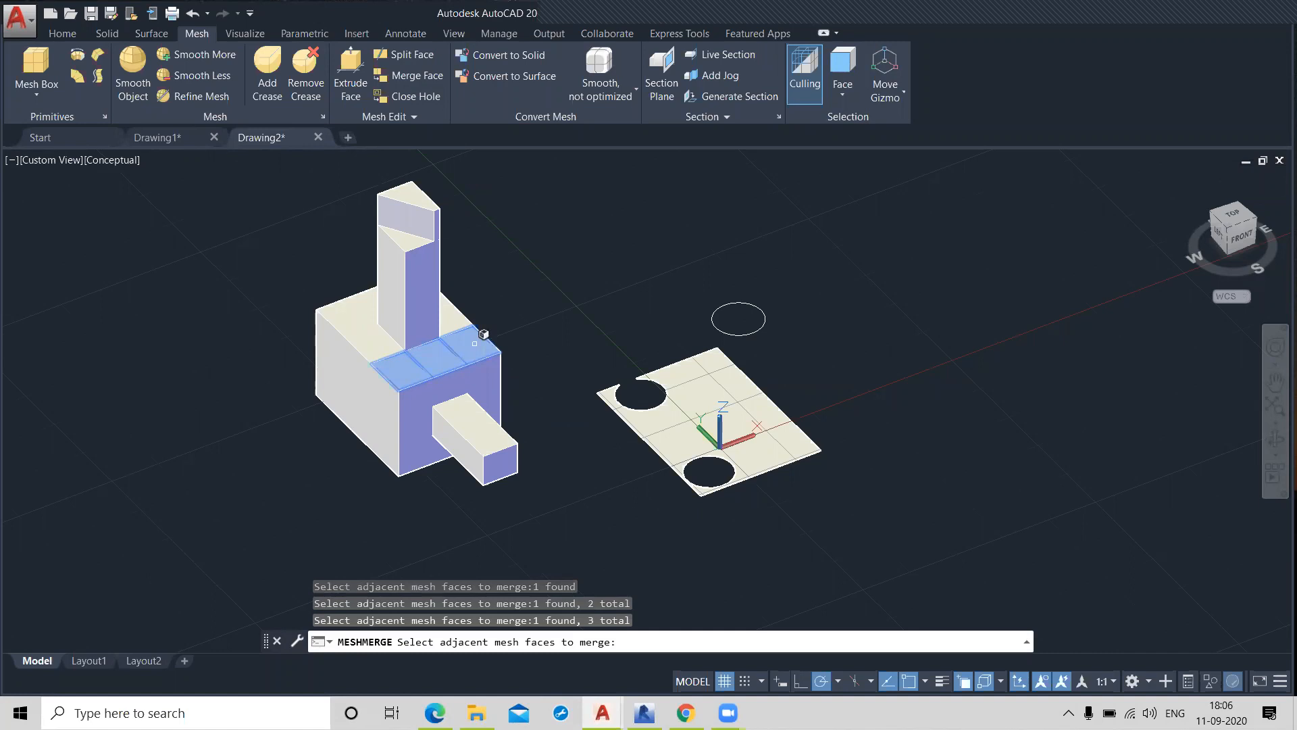
{"action": "key", "text": "Return"}
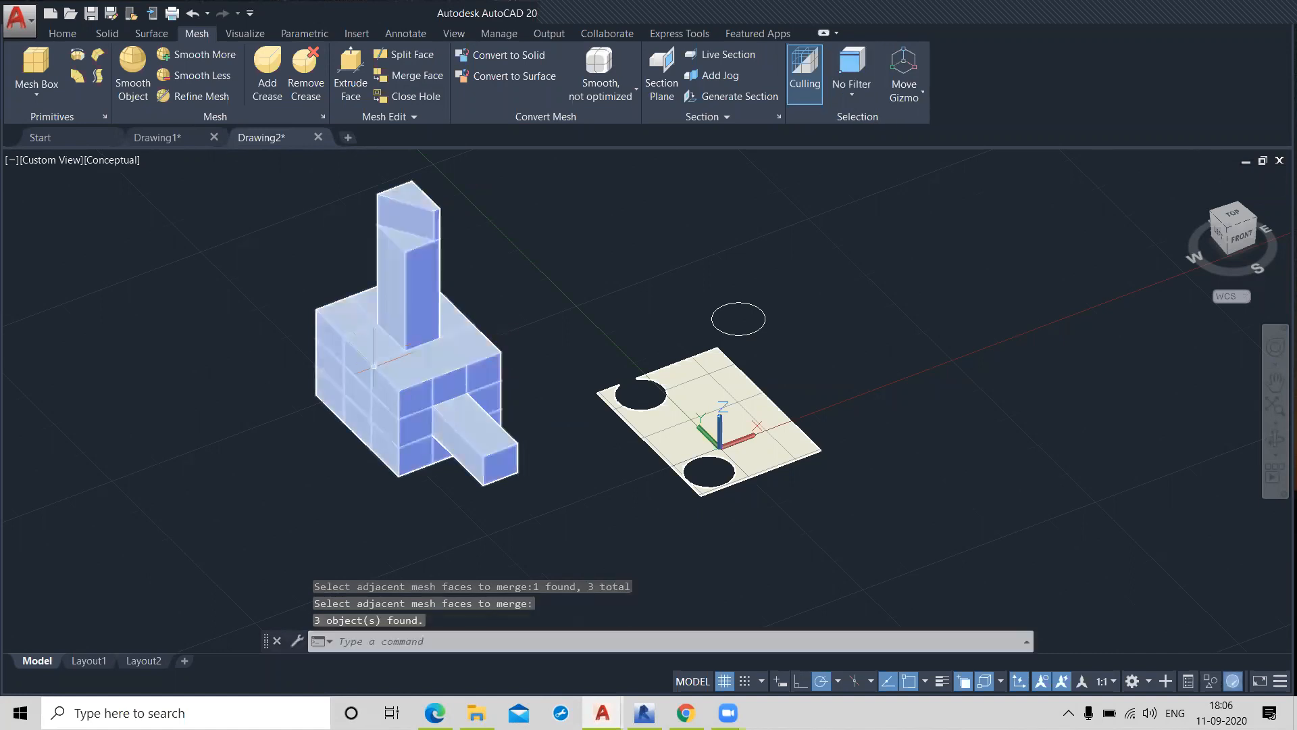
- Extrude the merged front strip on top of the mesh box upward into a raised ledge
{"action": "left_click", "coordinate": [334, 81]}
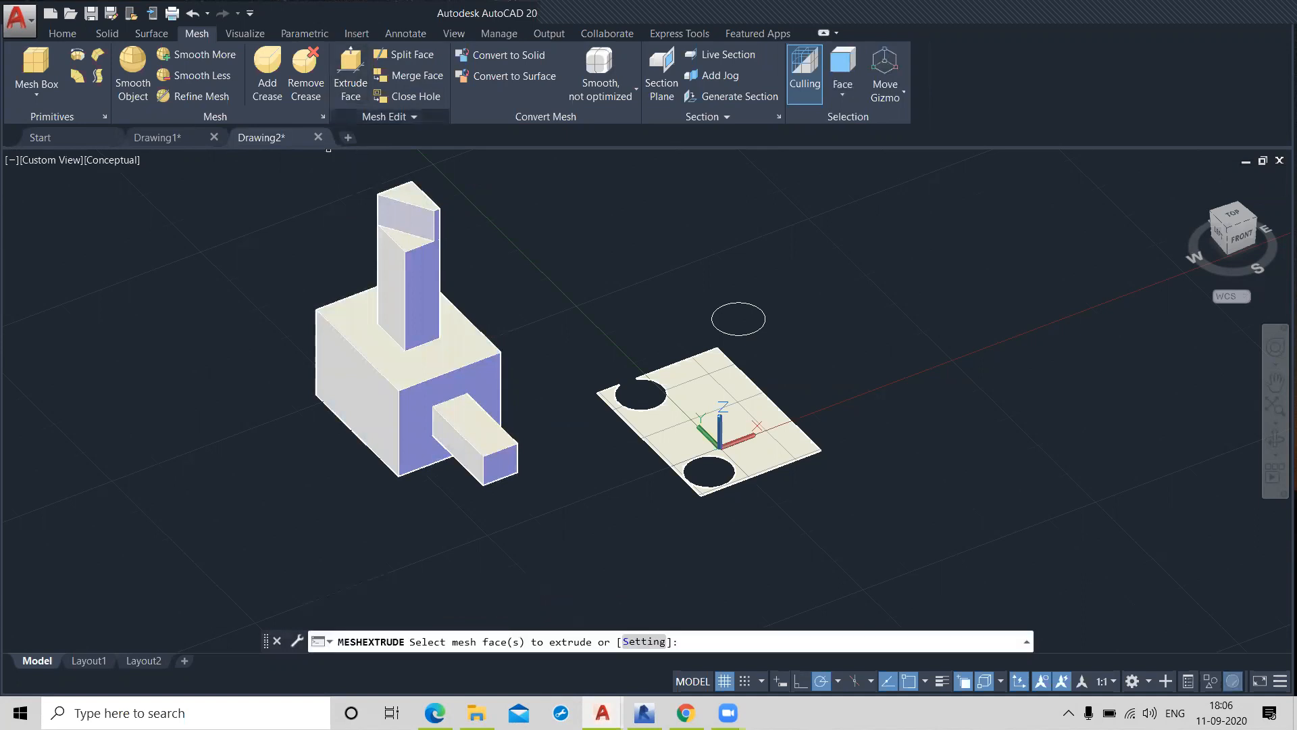
{"action": "left_click", "coordinate": [436, 356]}
{"action": "right_click", "coordinate": [429, 368]}
{"action": "left_click", "coordinate": [443, 374]}
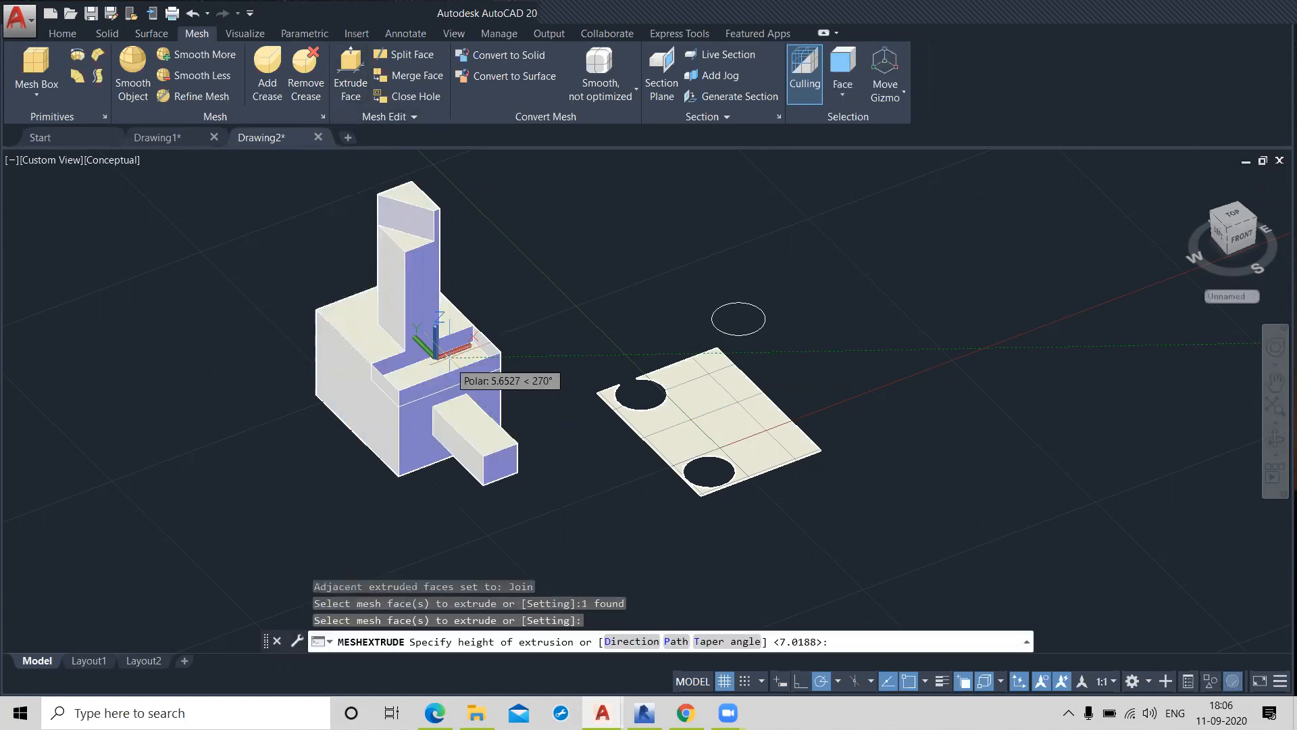
{"action": "left_click", "coordinate": [492, 309]}
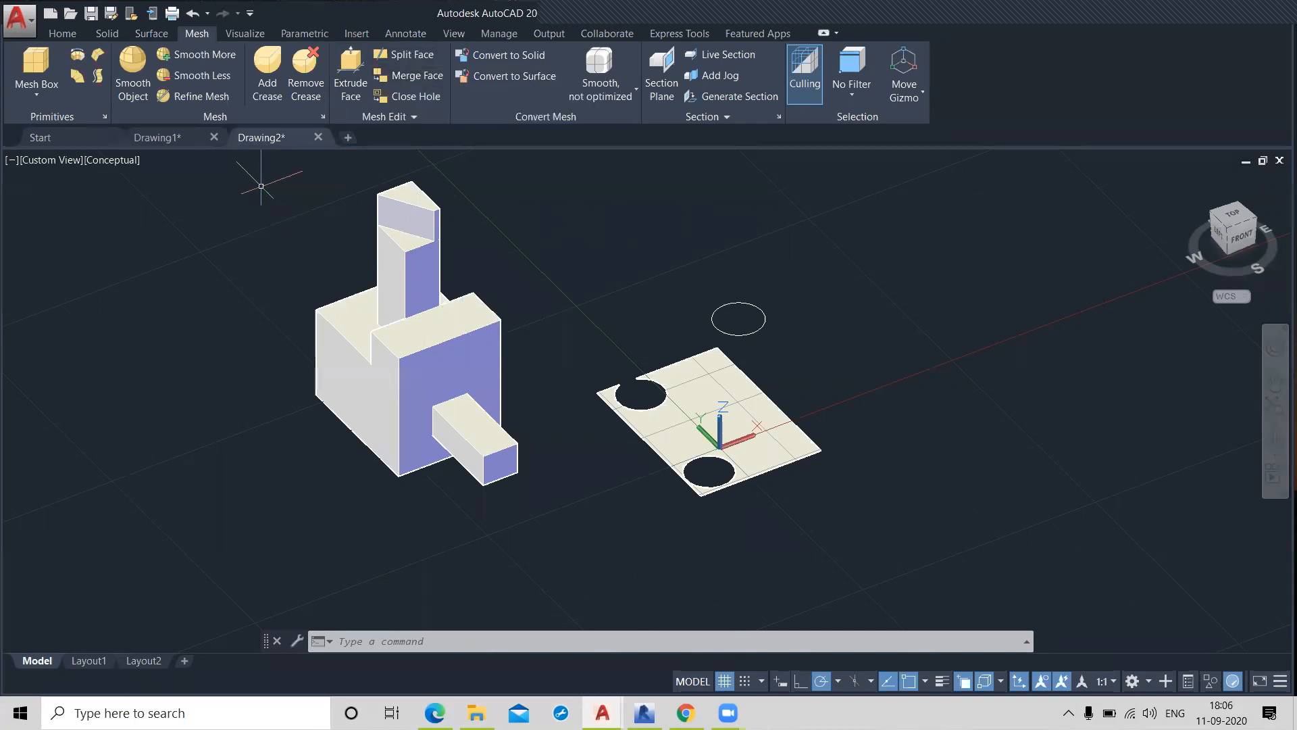
- Undo the recent mesh edits back through the front bar extrusion, keeping only the upright column on the box
{"action": "key", "text": "ctrl+z"}
{"action": "key", "text": "ctrl+z"}
{"action": "key", "text": "ctrl+z"}
{"action": "key", "text": "ctrl+z"}
{"action": "key", "text": "ctrl+z"}
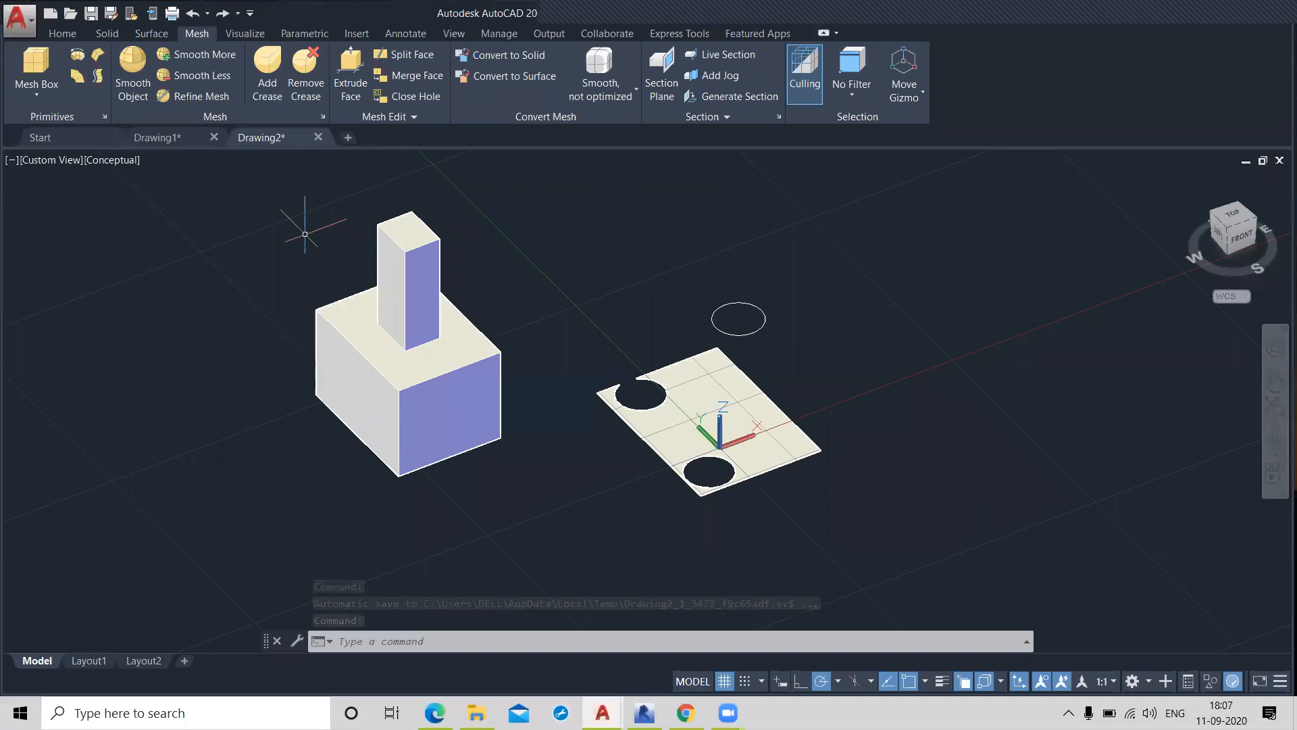
- Try to convert the mesh box with its column using Smooth Object, and dismiss the resulting dialog
{"action": "left_click", "coordinate": [123, 73]}
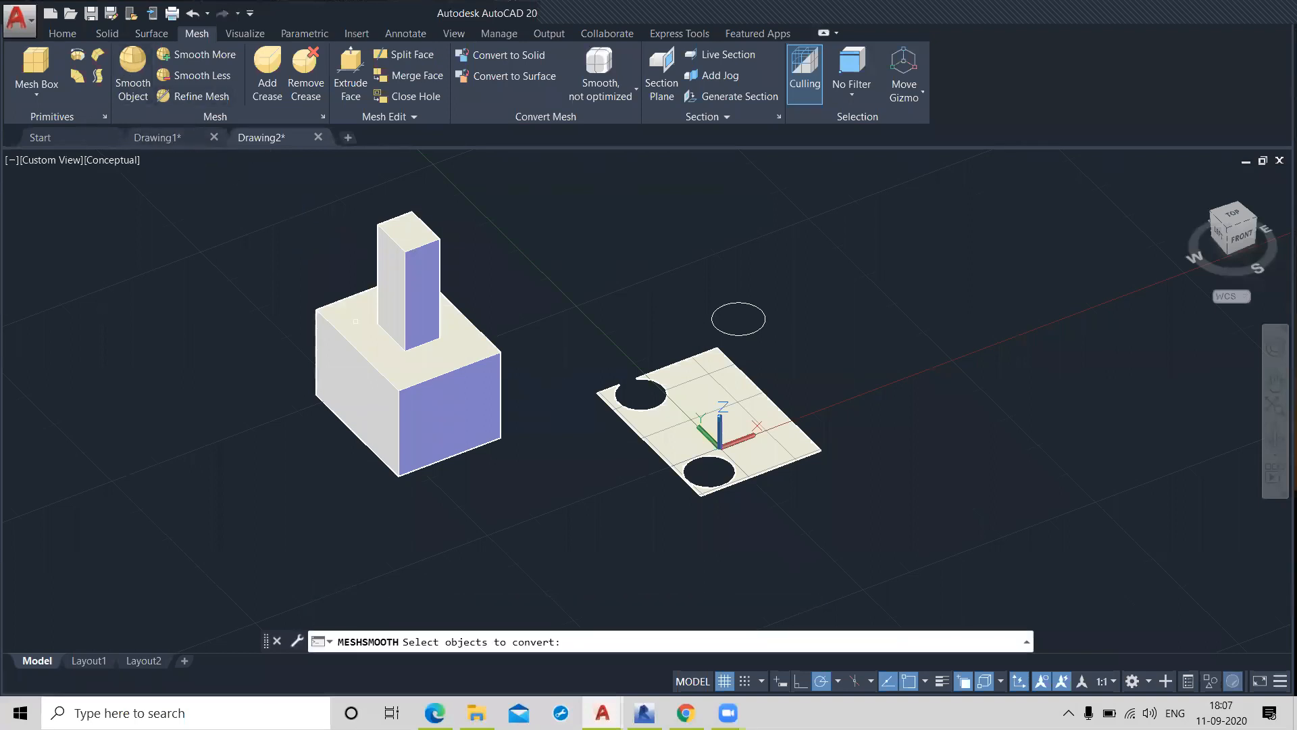
{"action": "left_click", "coordinate": [381, 340]}
{"action": "key", "text": "Return"}
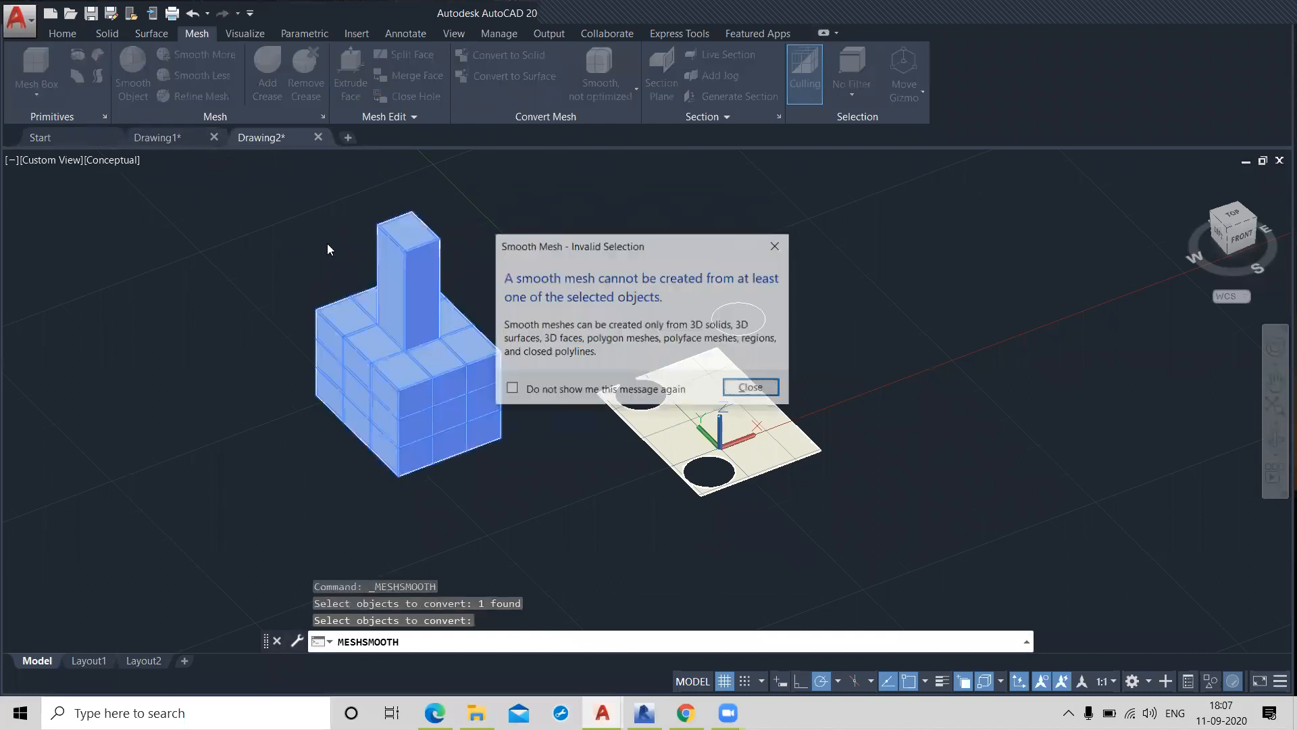
{"action": "left_click", "coordinate": [752, 392]}
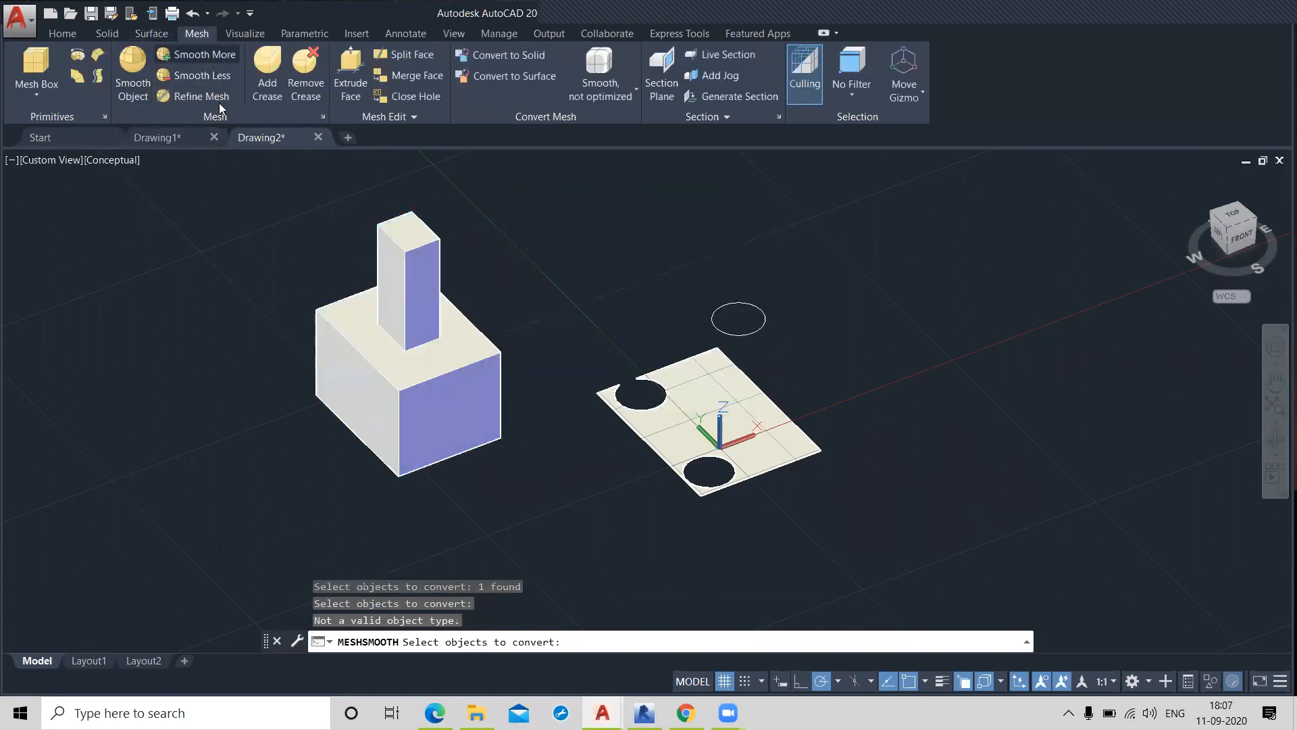
- Increase the smoothness of the mesh box by one level with Smooth More and undo it
{"action": "left_click", "coordinate": [203, 56]}
{"action": "left_click", "coordinate": [348, 319]}
{"action": "key", "text": "Return"}
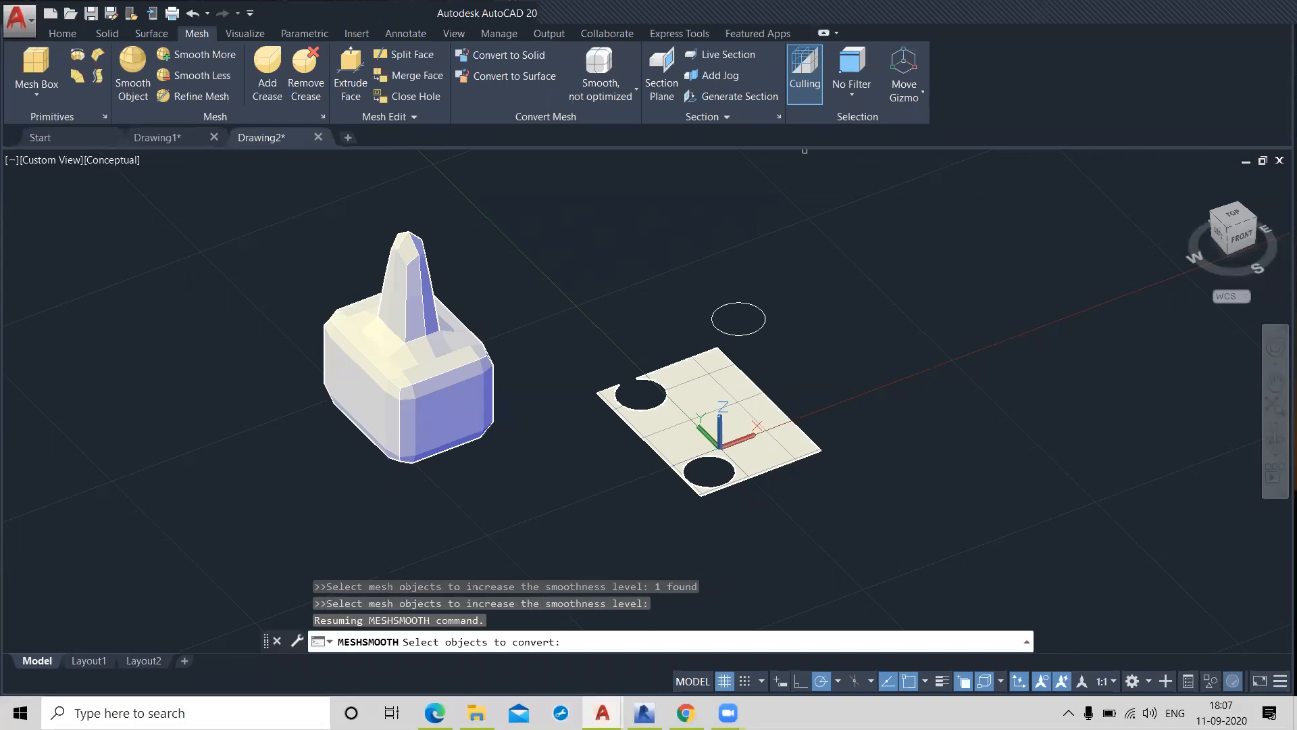
{"action": "key", "text": "Escape"}
{"action": "key", "text": "ctrl+z"}
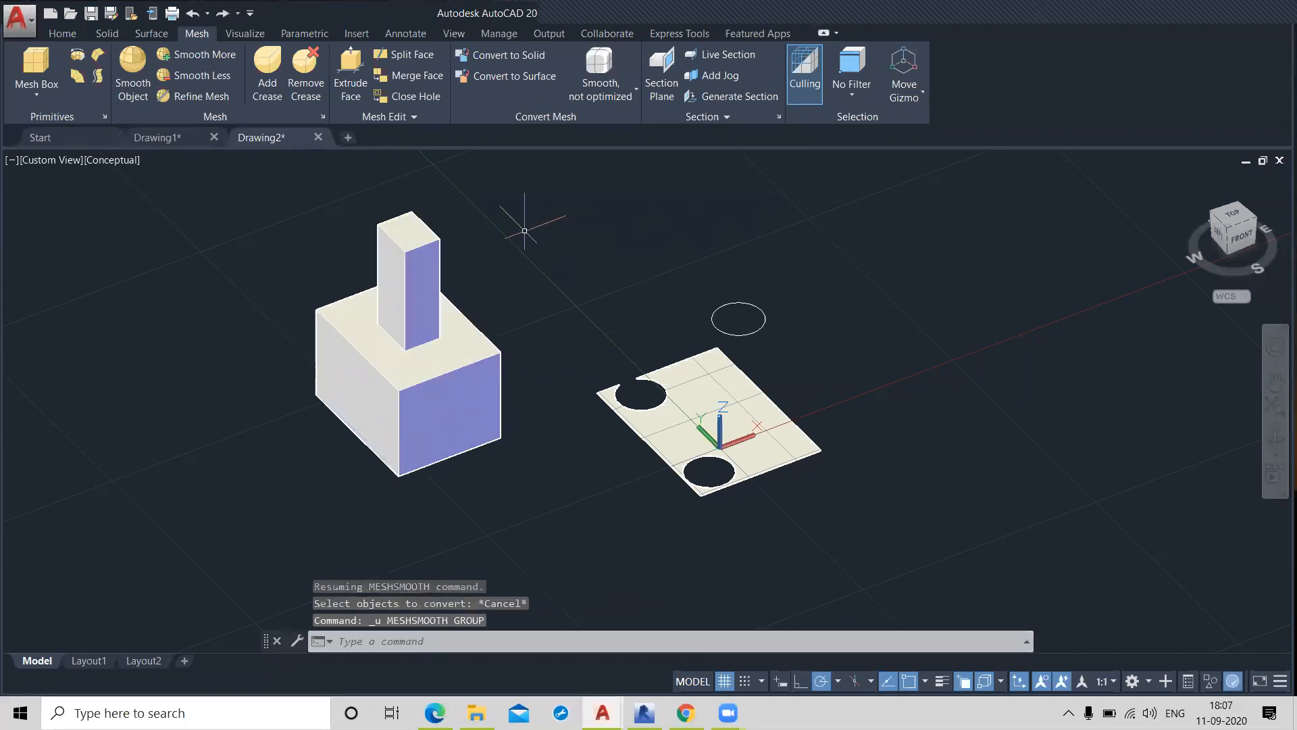
- Start adding a crease and select the column's two front-facing side faces, accepting the first candidate wherever subobjects overlap
{"action": "left_click", "coordinate": [264, 83]}
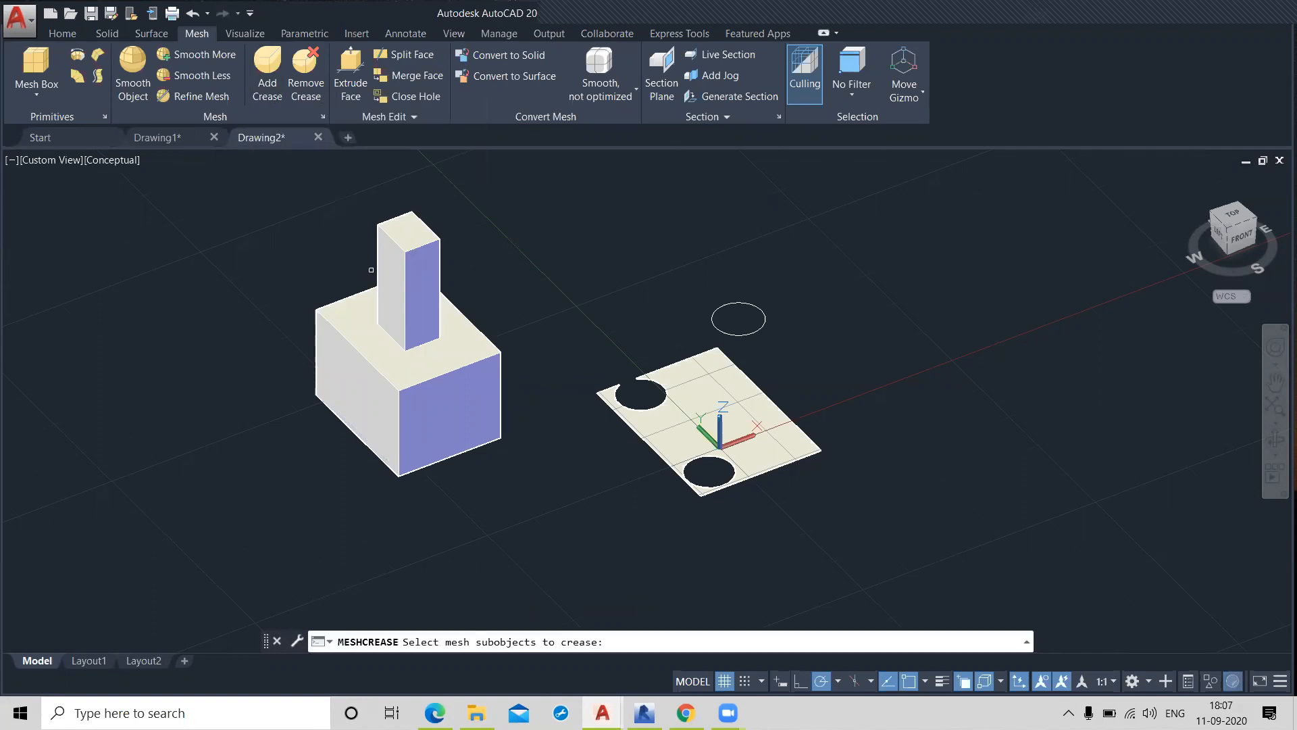
{"action": "left_click", "coordinate": [385, 285]}
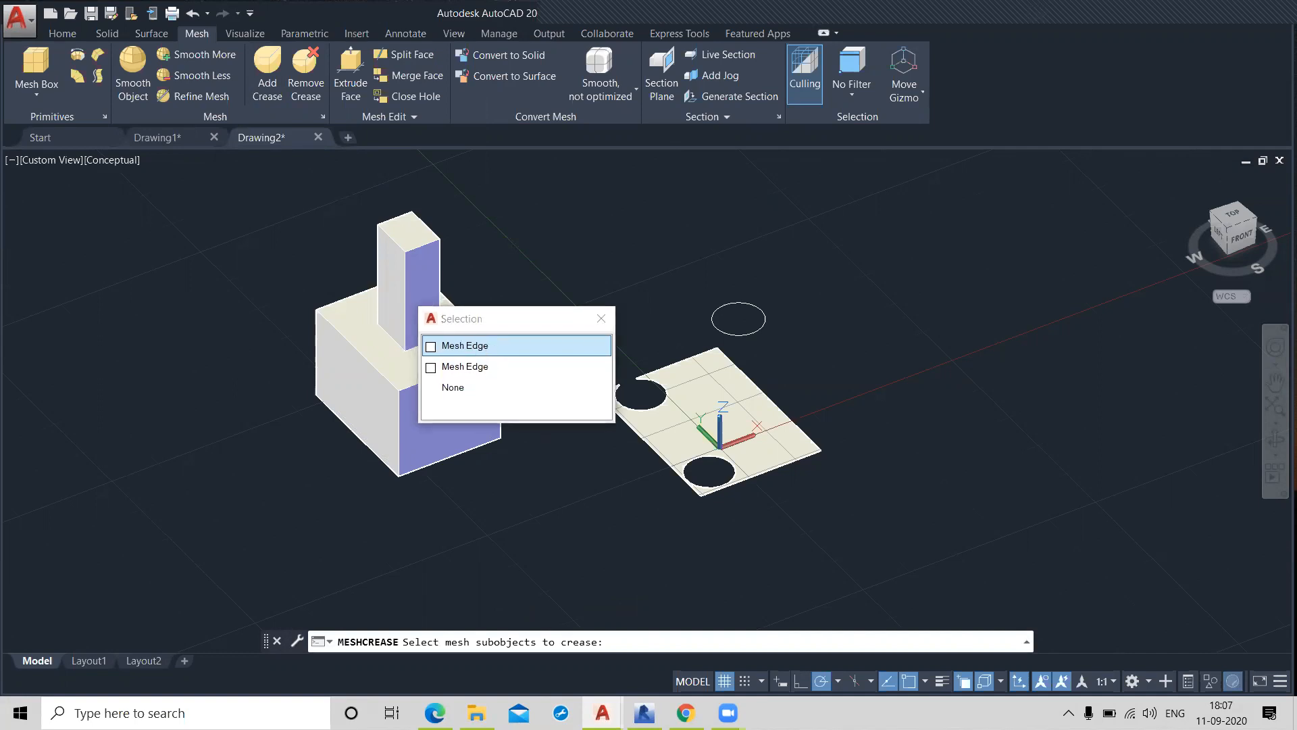
{"action": "left_click", "coordinate": [489, 350]}
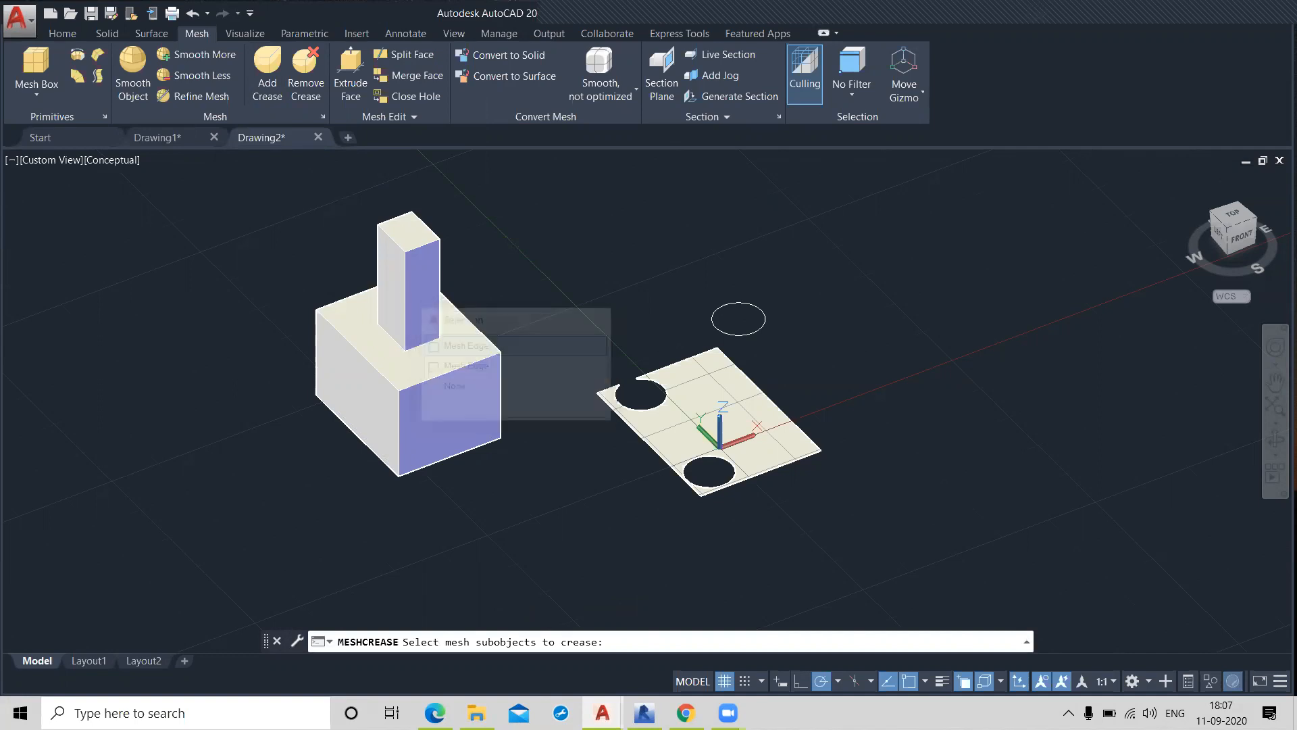
{"action": "left_click", "coordinate": [407, 281]}
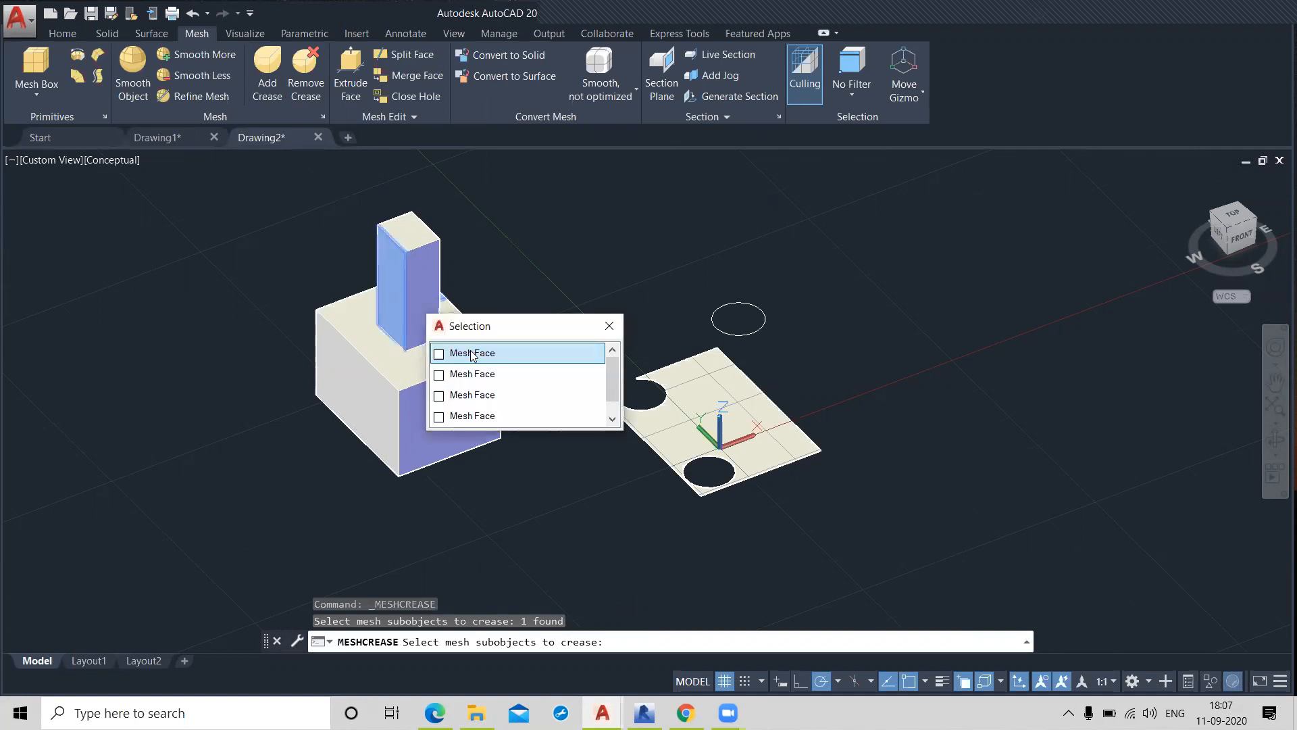
{"action": "left_click", "coordinate": [465, 351]}
{"action": "left_click", "coordinate": [428, 291]}
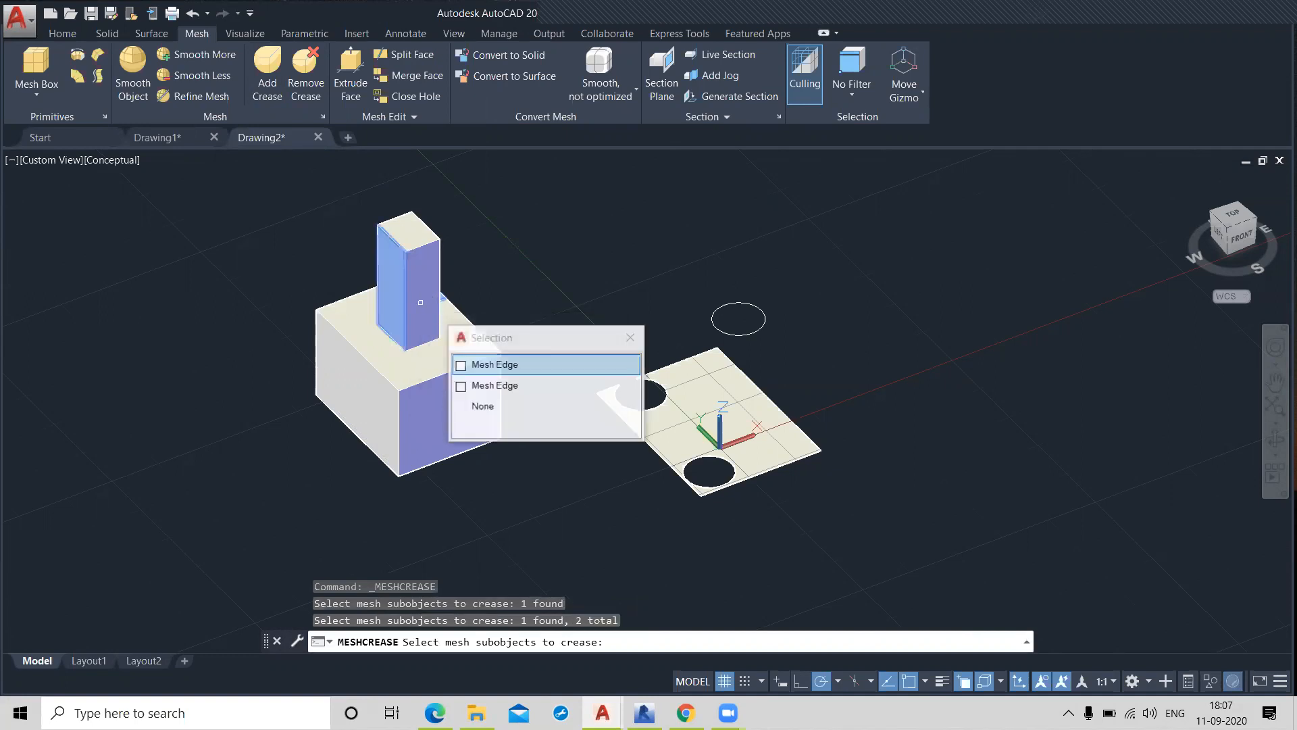
{"action": "left_click", "coordinate": [495, 352]}
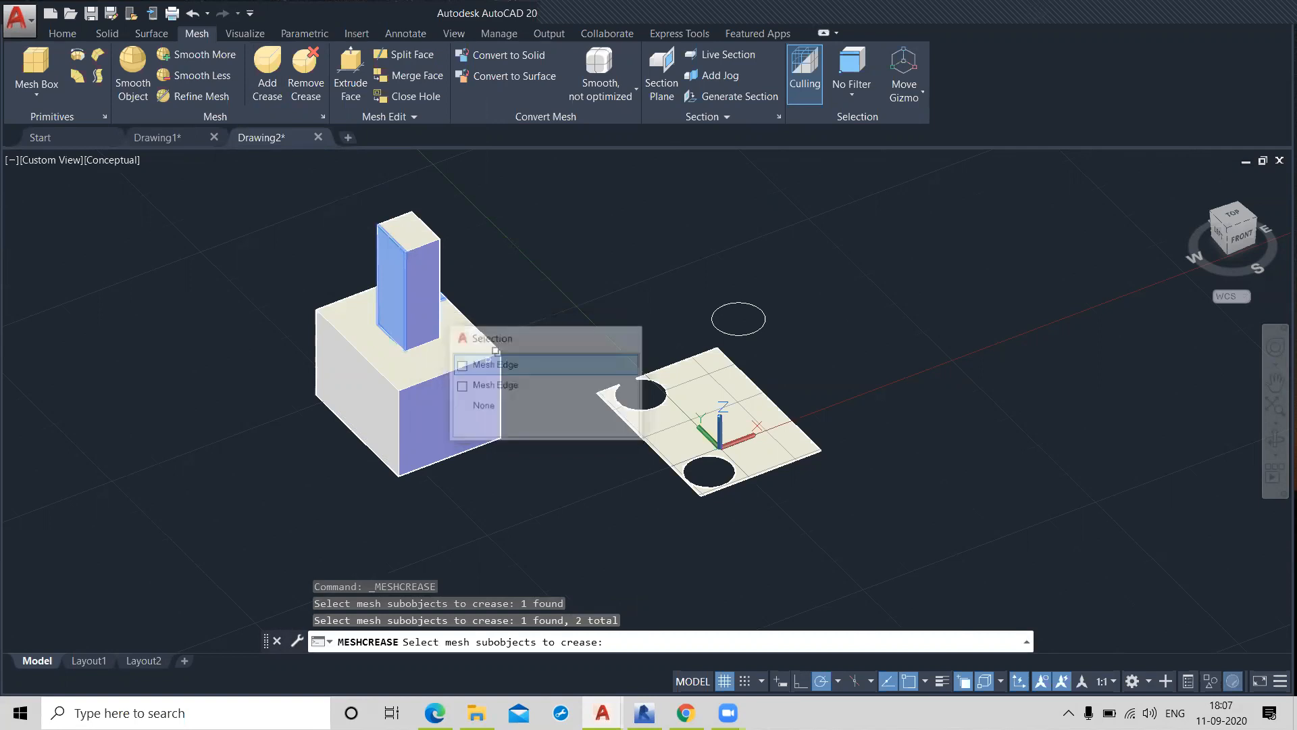
{"action": "left_click", "coordinate": [432, 279]}
{"action": "left_click", "coordinate": [520, 358]}
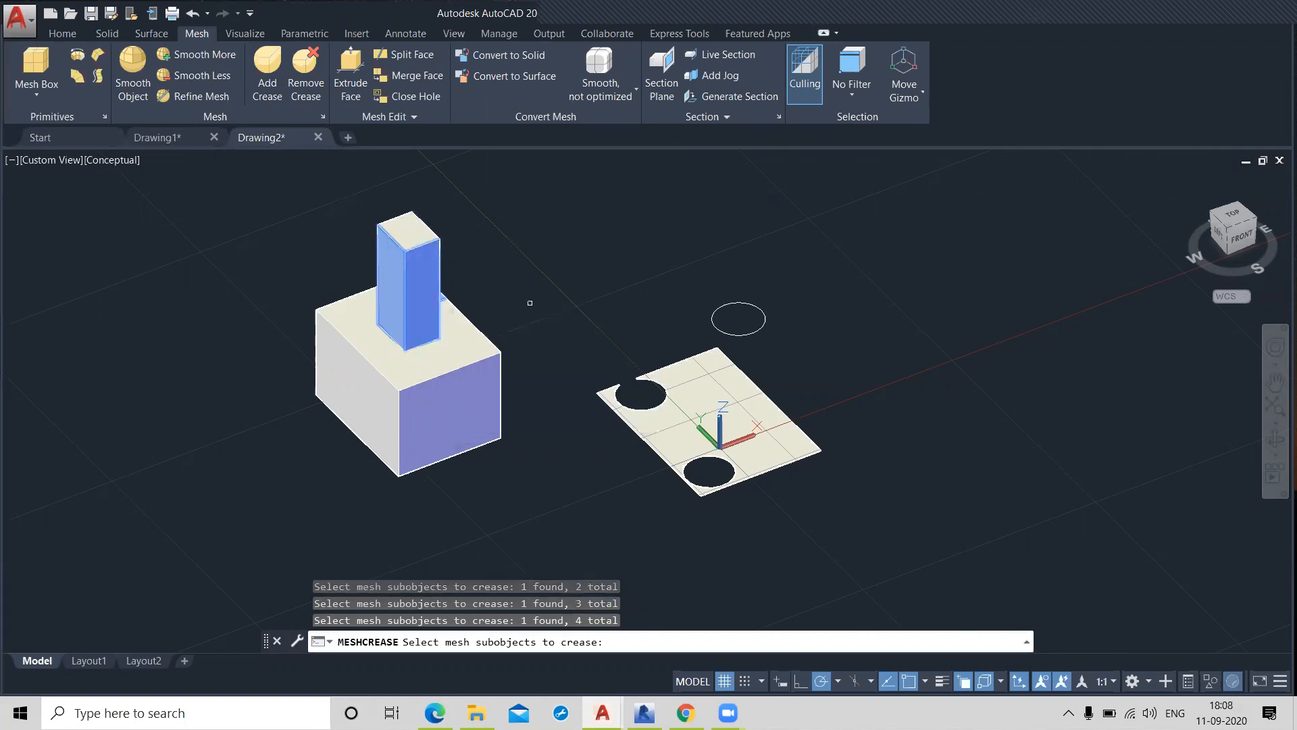
- Add the column's remaining two side faces to the crease selection, accepting the first Mesh Face candidate where faces overlap
{"action": "middle_click_drag", "start_coordinate": [525, 350], "coordinate": [378, 317], "text": "shift"}
{"action": "middle_click_drag", "start_coordinate": [529, 215], "coordinate": [521, 214], "text": "shift"}
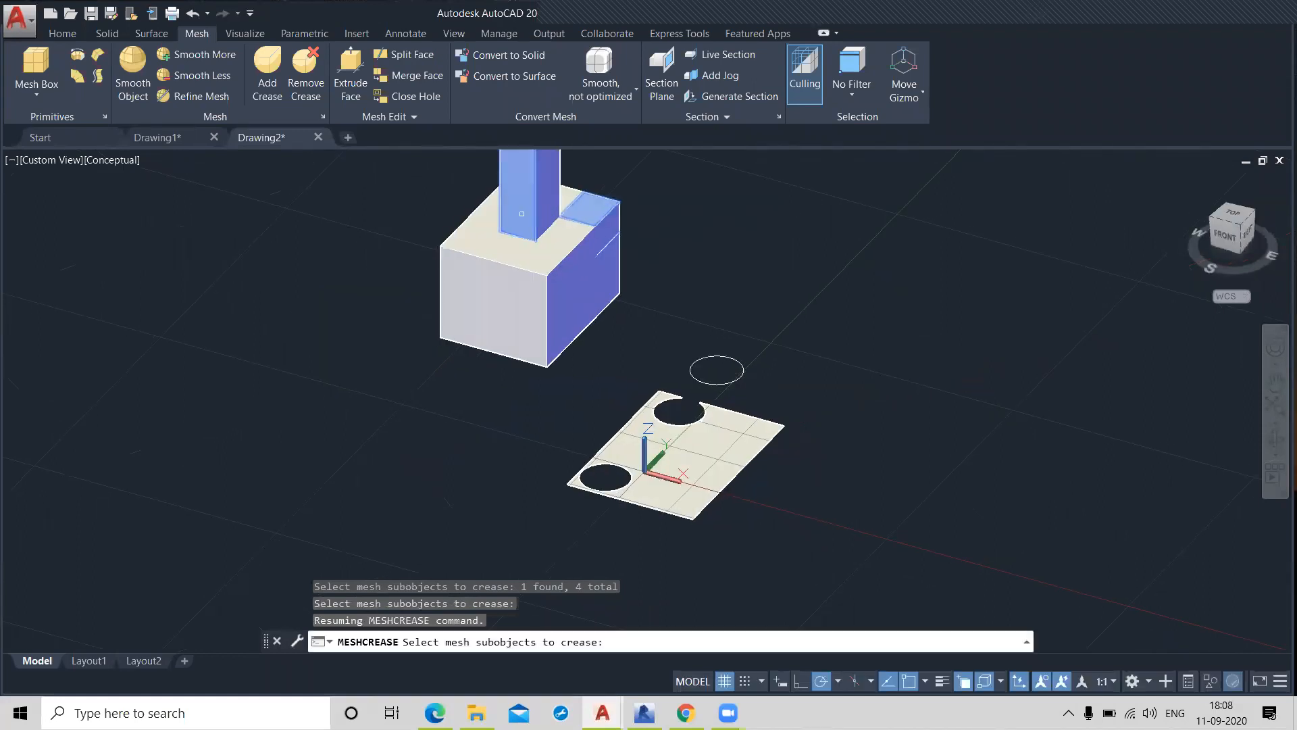
{"action": "left_click", "coordinate": [521, 214]}
{"action": "left_click", "coordinate": [622, 297]}
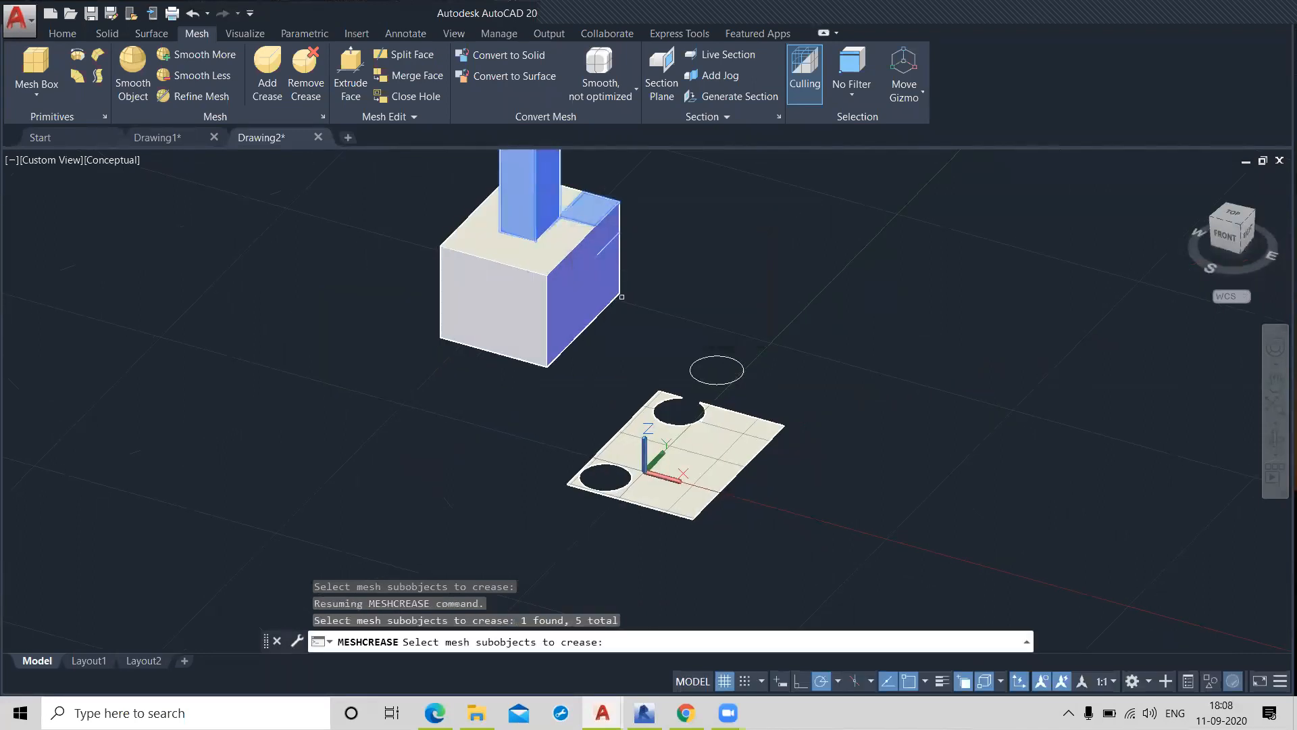
{"action": "middle_click_drag", "start_coordinate": [677, 281], "coordinate": [604, 309], "text": "shift"}
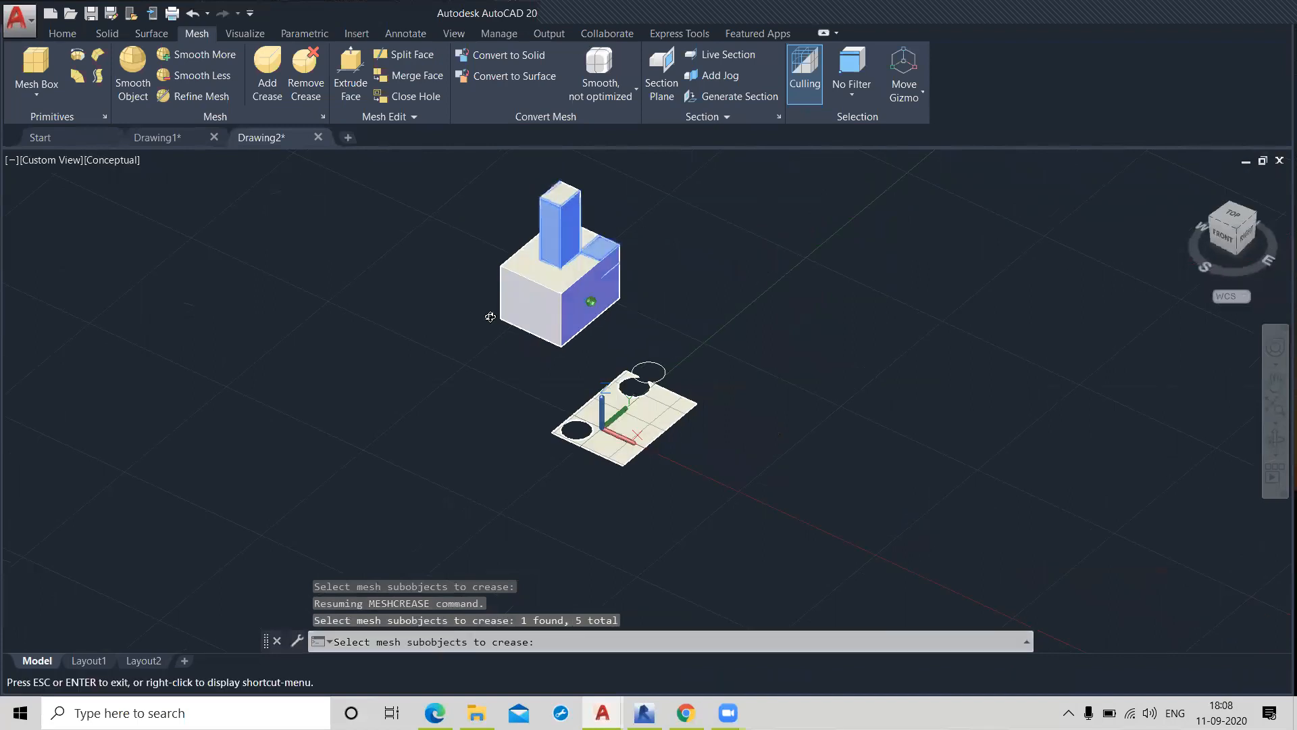
{"action": "middle_click_drag", "start_coordinate": [491, 317], "coordinate": [433, 301], "text": "shift"}
{"action": "scroll", "coordinate": [707, 279], "scroll_direction": "up", "scroll_amount": 3}
{"action": "left_click", "coordinate": [707, 278]}
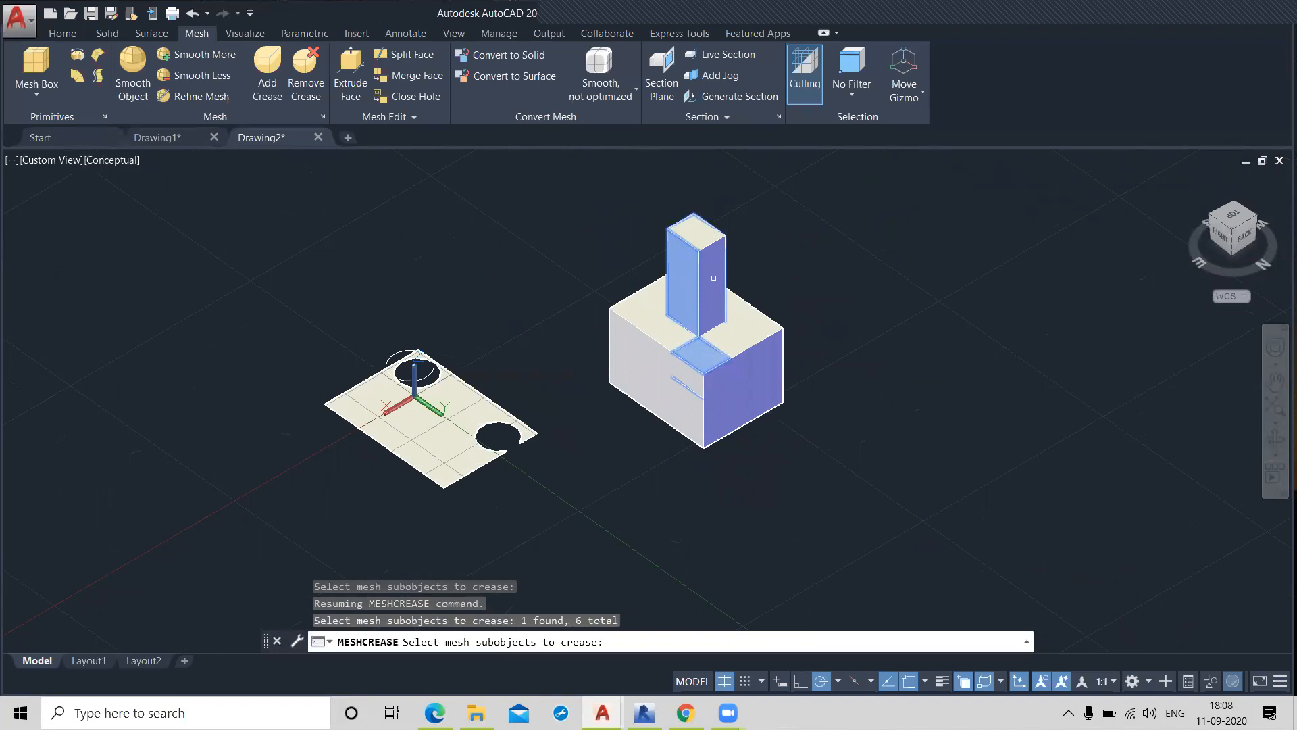
{"action": "left_click", "coordinate": [713, 278]}
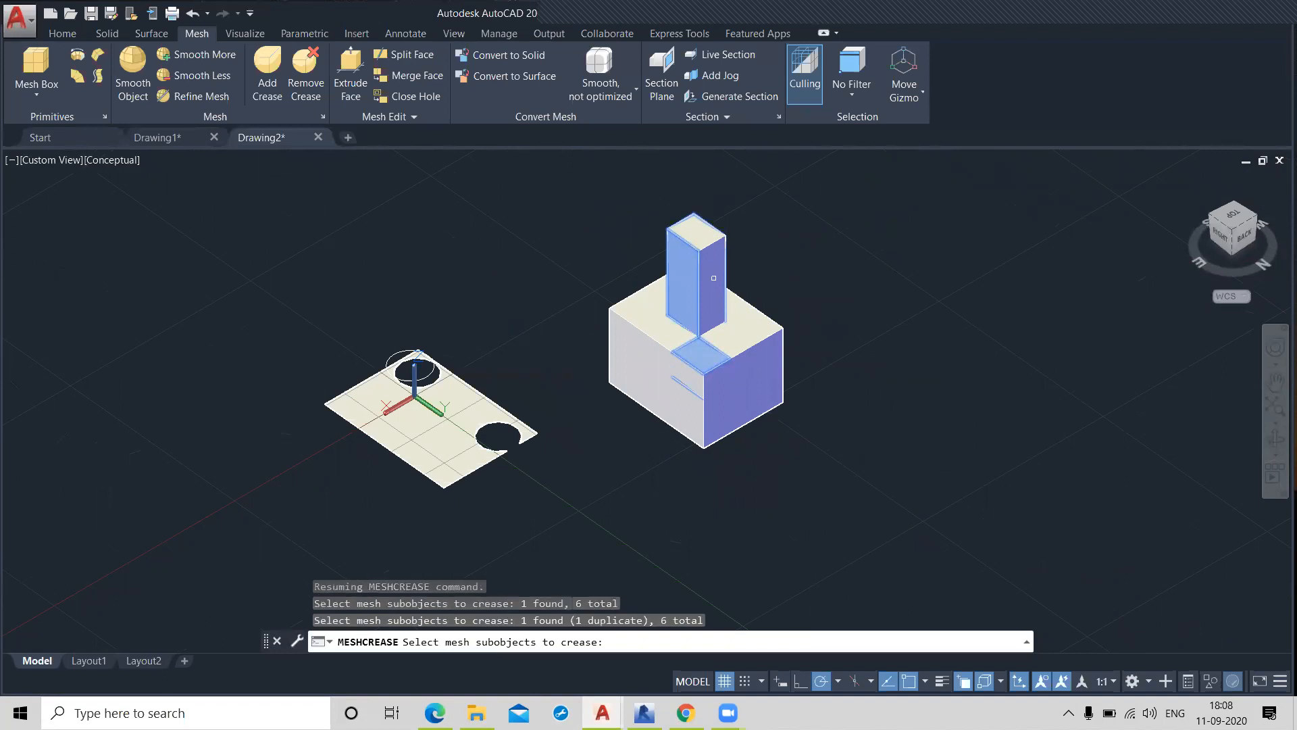
{"action": "left_click", "coordinate": [722, 241]}
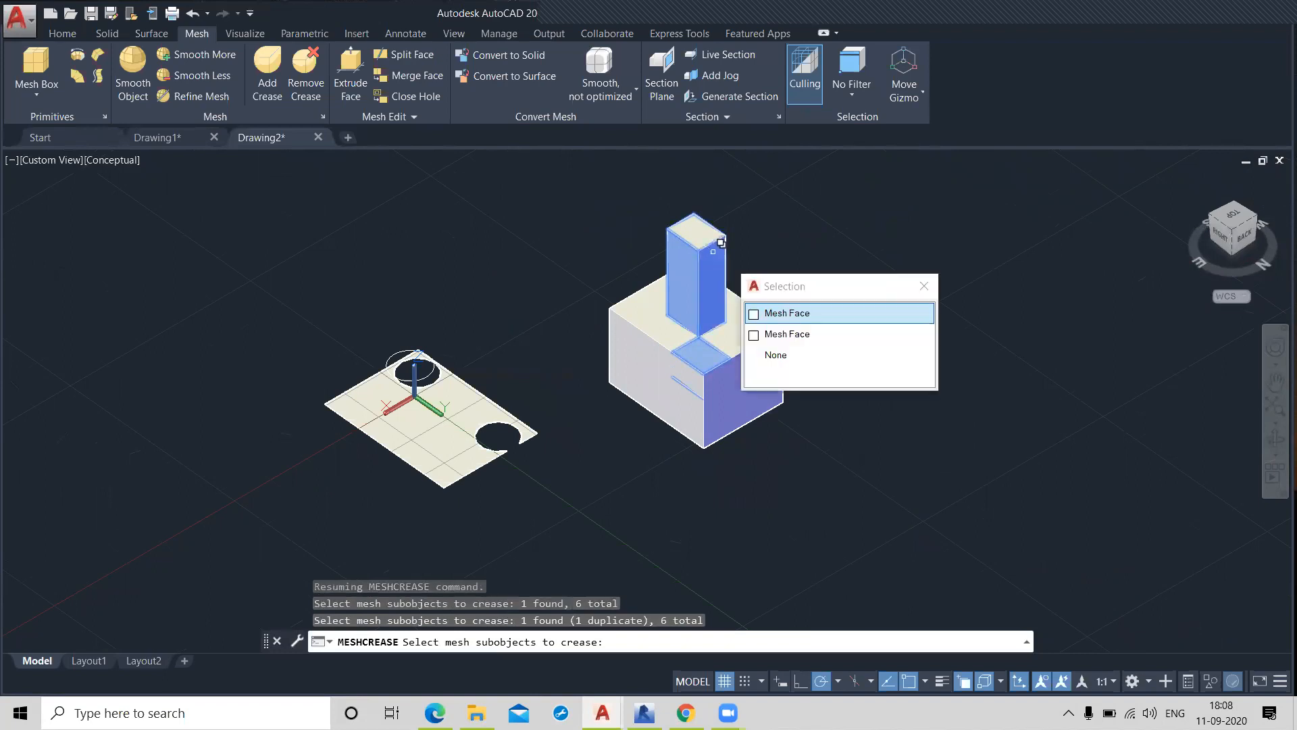
{"action": "left_click", "coordinate": [773, 315]}
- Choose None for the overlapping faces on the box side and crease the selected subobjects with the Always value
{"action": "left_click", "coordinate": [709, 361]}
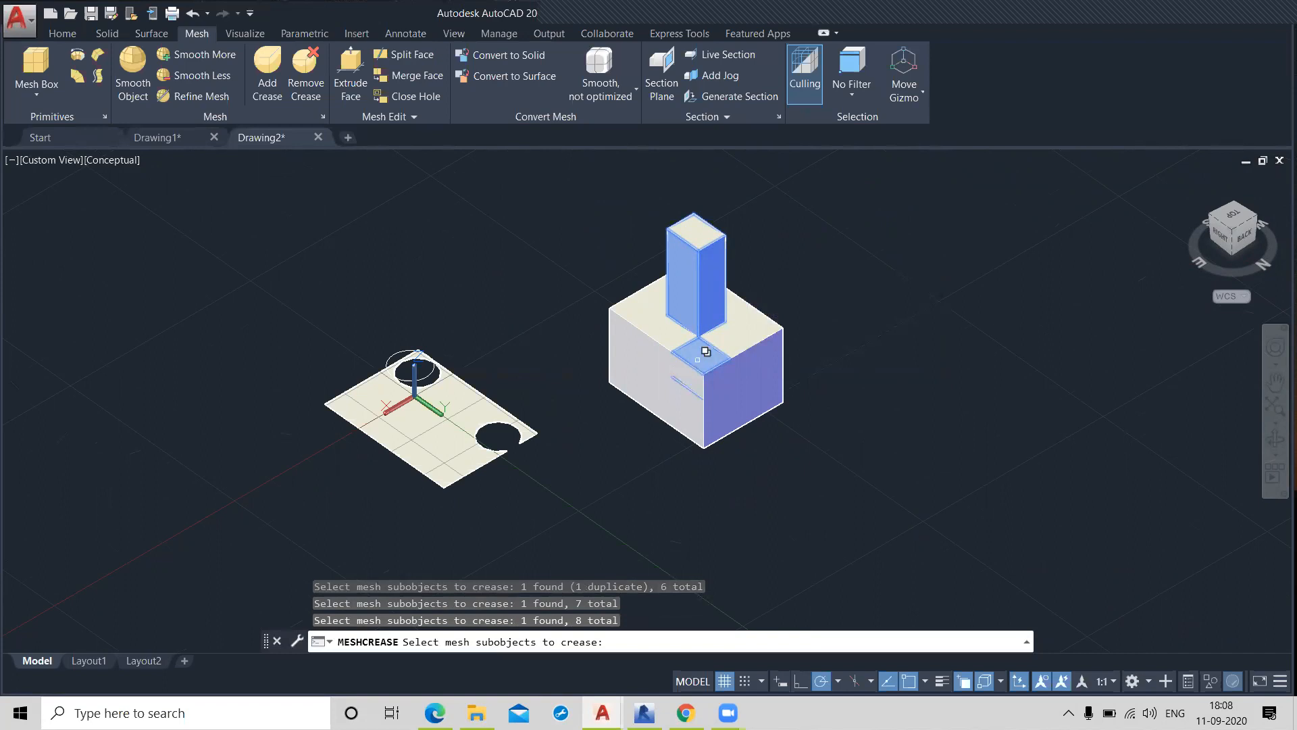
{"action": "left_click", "coordinate": [706, 351]}
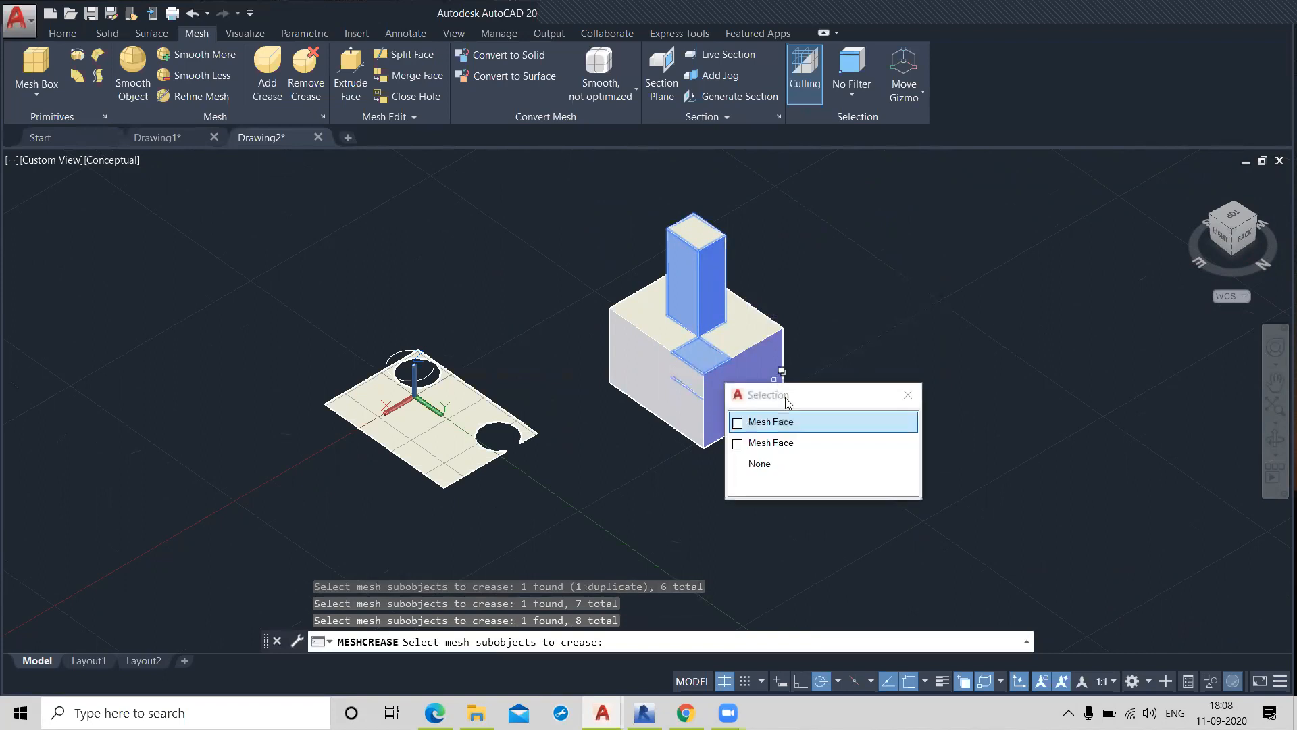
{"action": "left_click", "coordinate": [783, 465]}
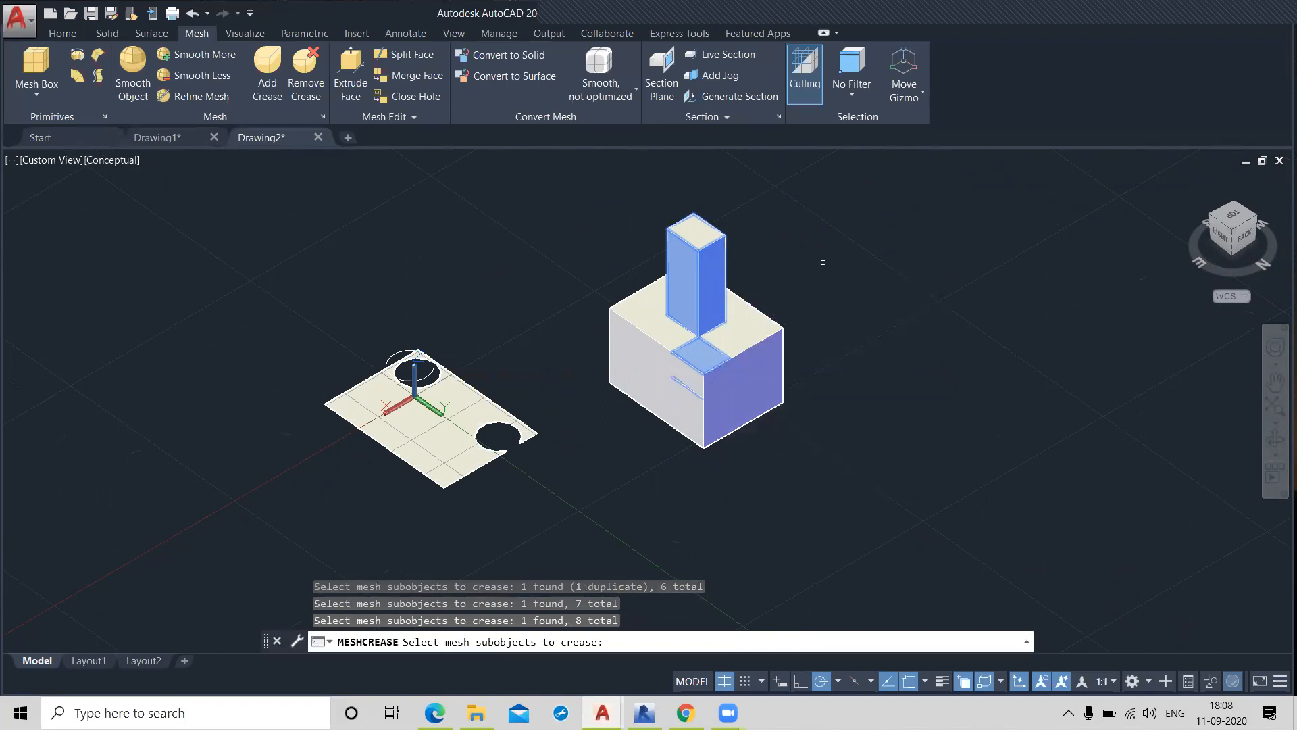
{"action": "key", "text": "Return"}
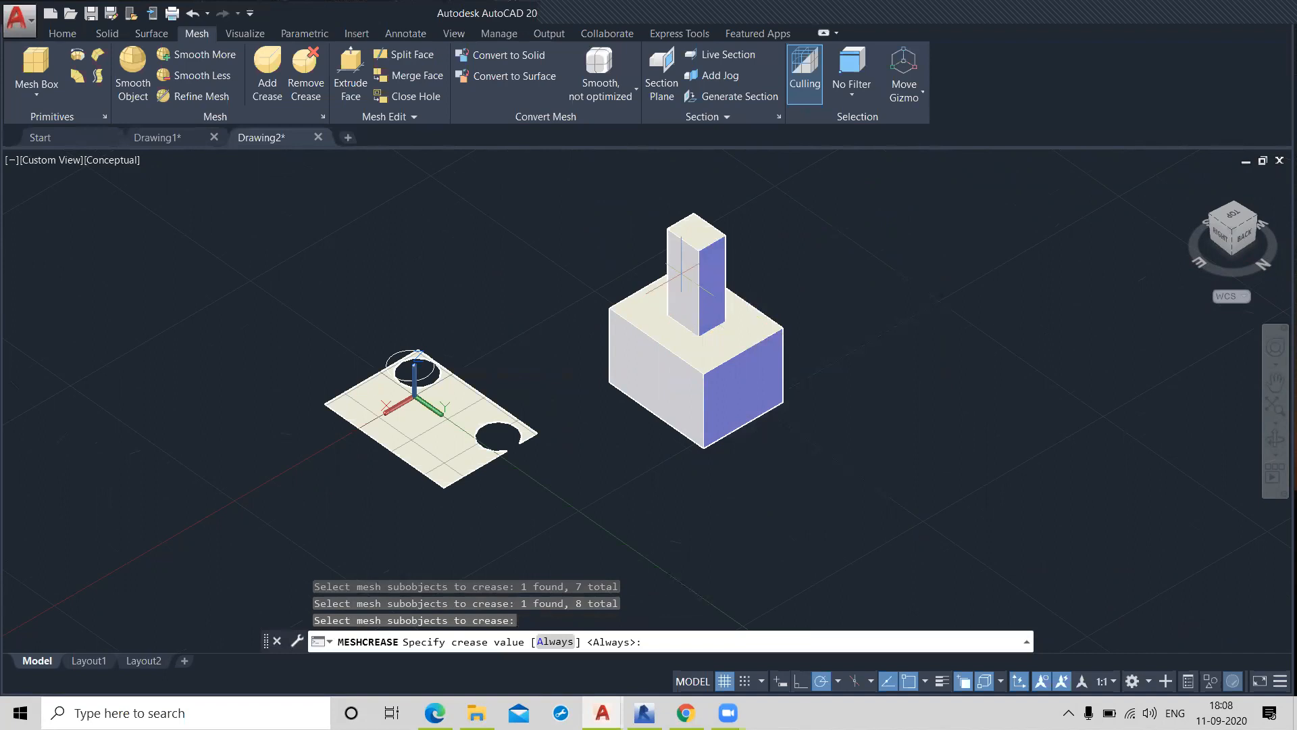
{"action": "key", "text": "Return"}
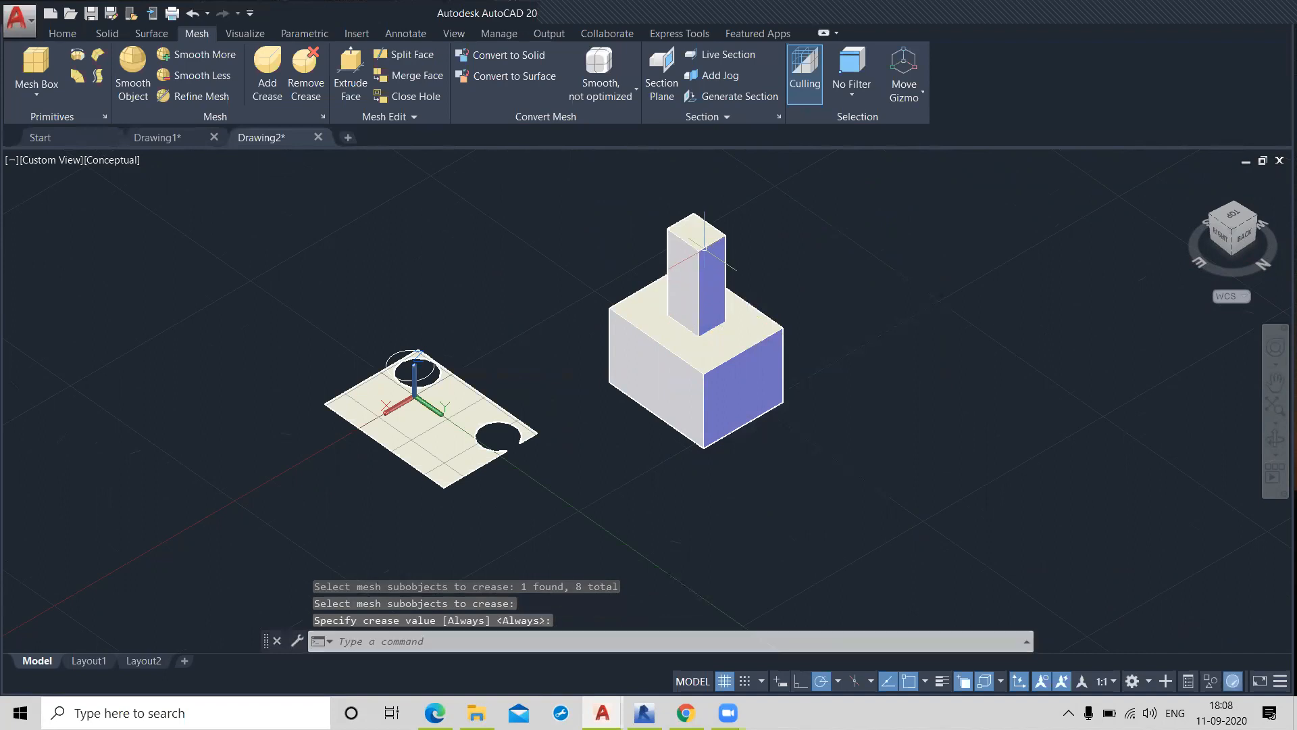
- Increase the smoothness of the creased mesh box by two levels with Smooth More, returning to the home view in between
{"action": "left_click", "coordinate": [169, 58]}
{"action": "left_click", "coordinate": [679, 317]}
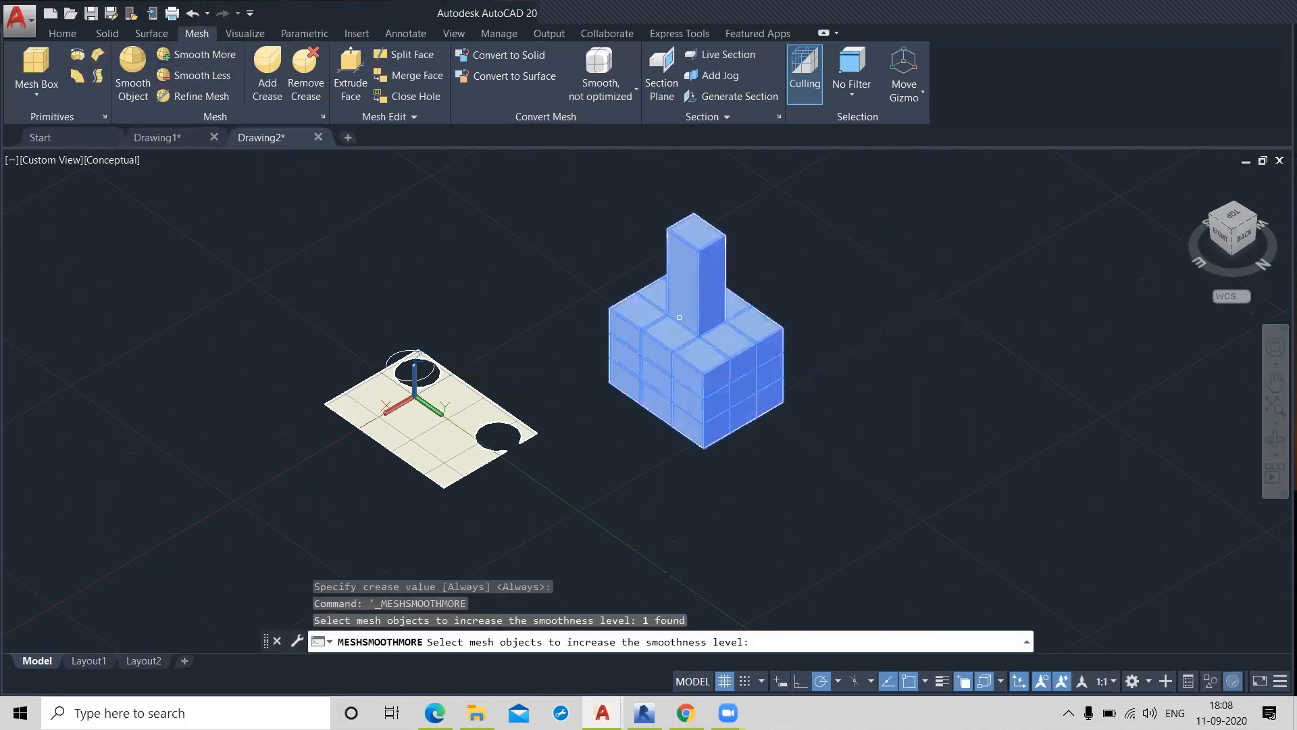
{"action": "key", "text": "Return"}
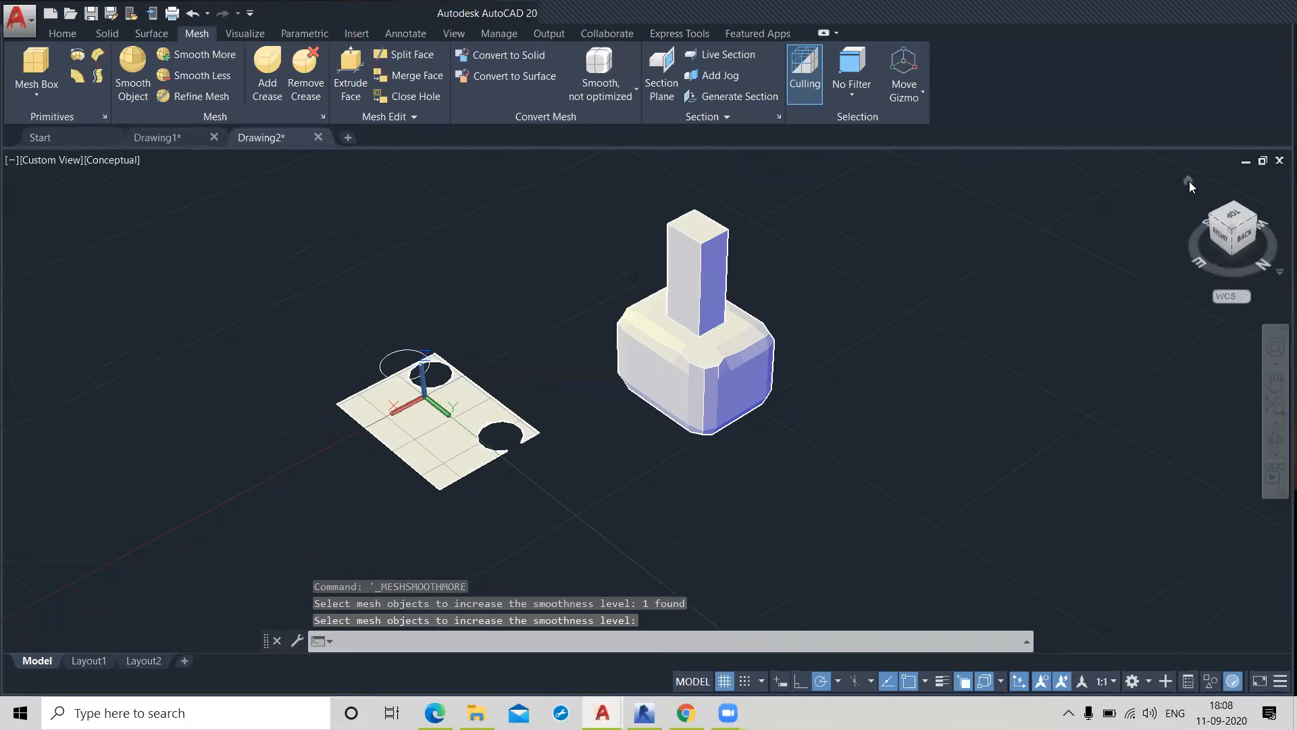
{"action": "left_click", "coordinate": [1189, 181]}
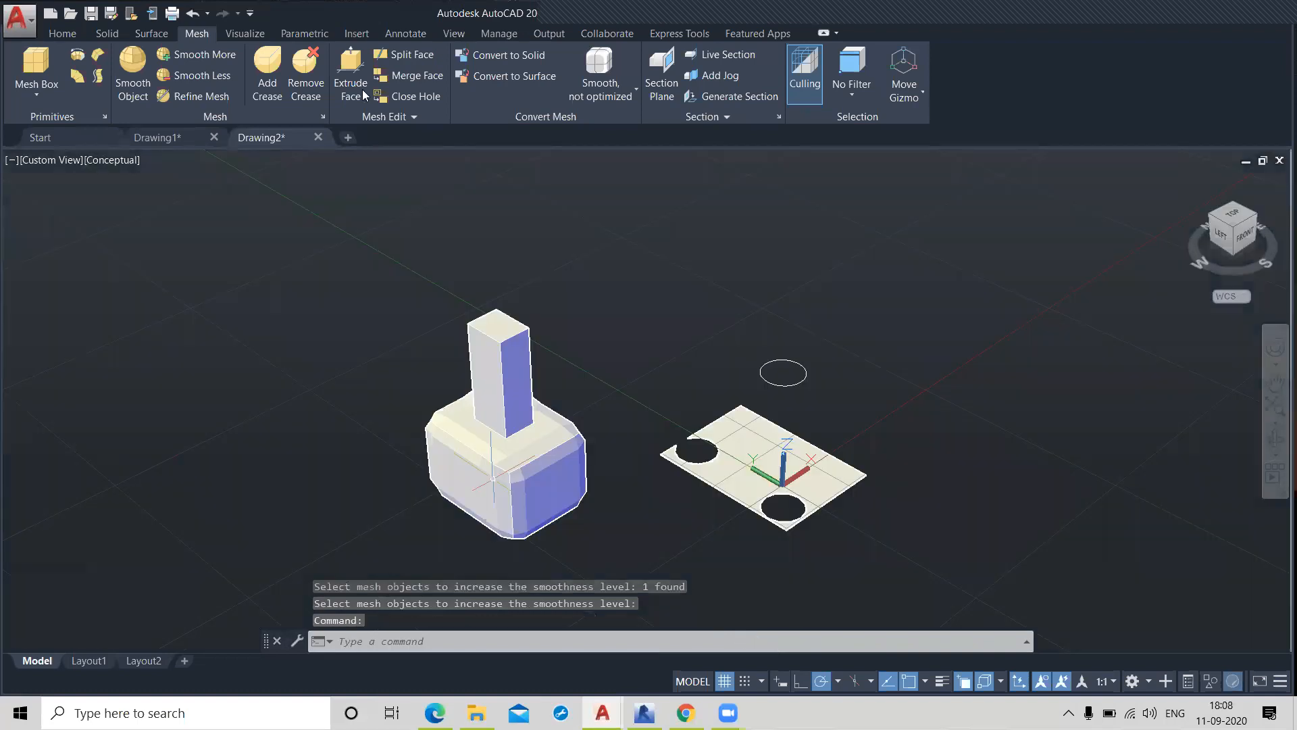
{"action": "left_click", "coordinate": [196, 59]}
{"action": "left_click", "coordinate": [553, 446]}
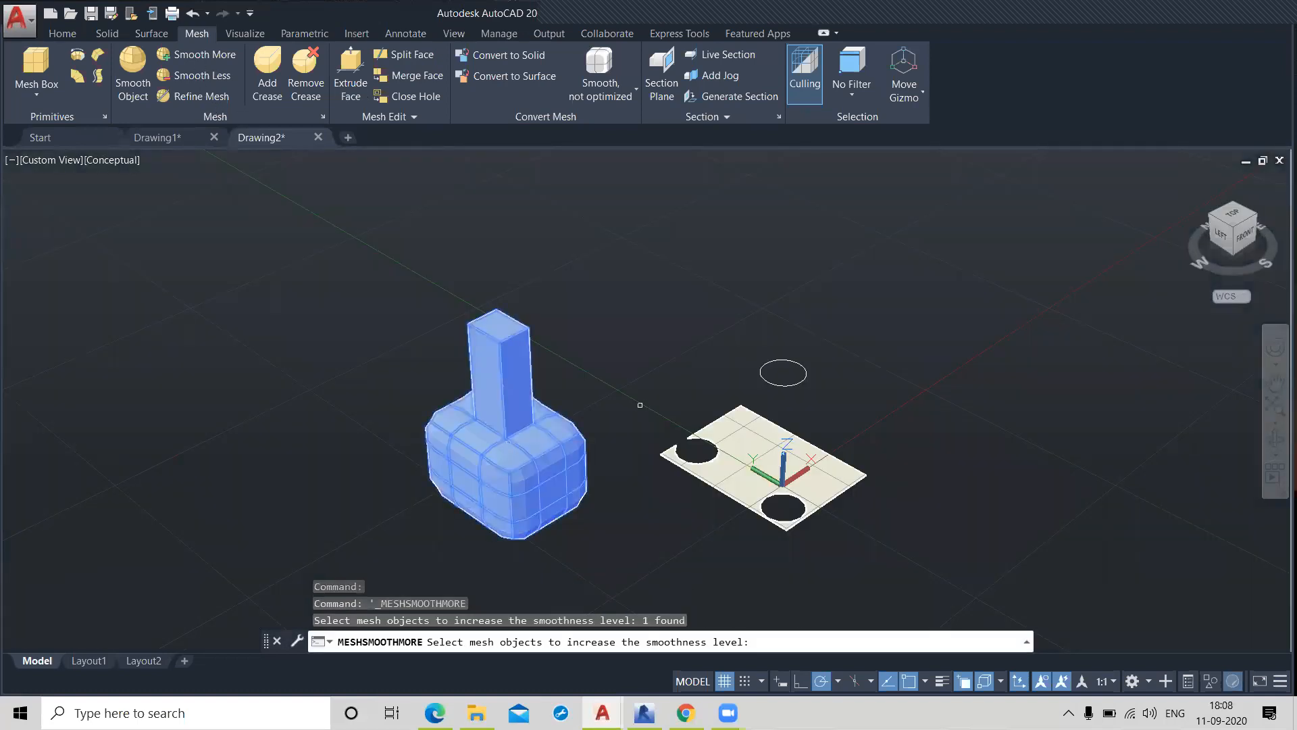
{"action": "key", "text": "Return"}
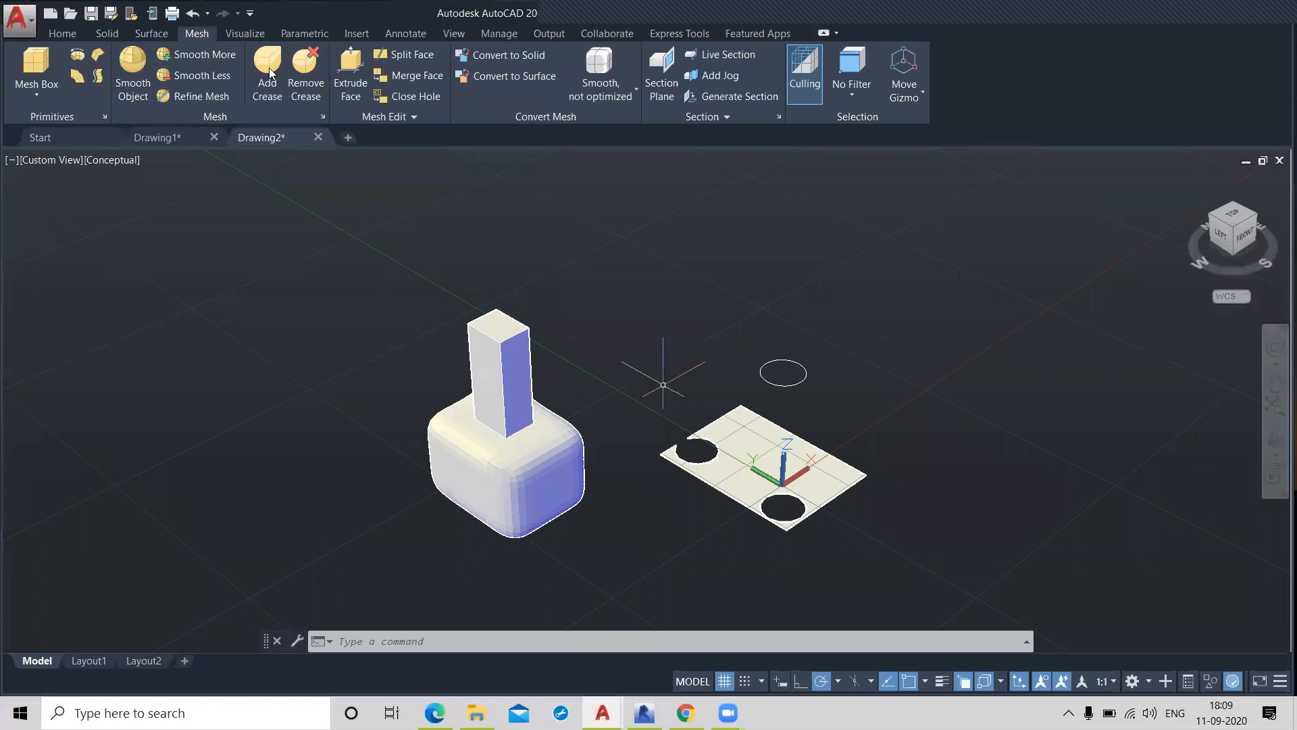
- Remove the crease from the column's left side face, picking the first Mesh Face candidate
{"action": "left_click", "coordinate": [305, 81]}
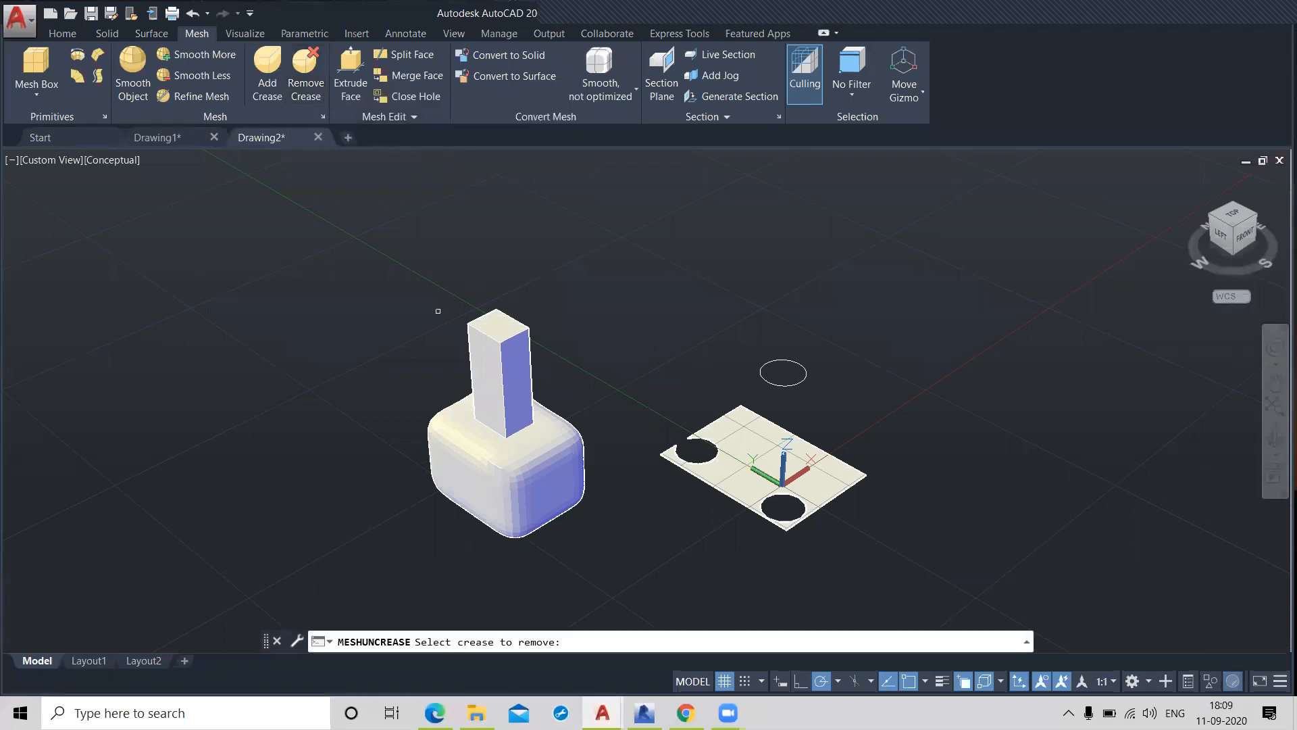
{"action": "left_click", "coordinate": [494, 374]}
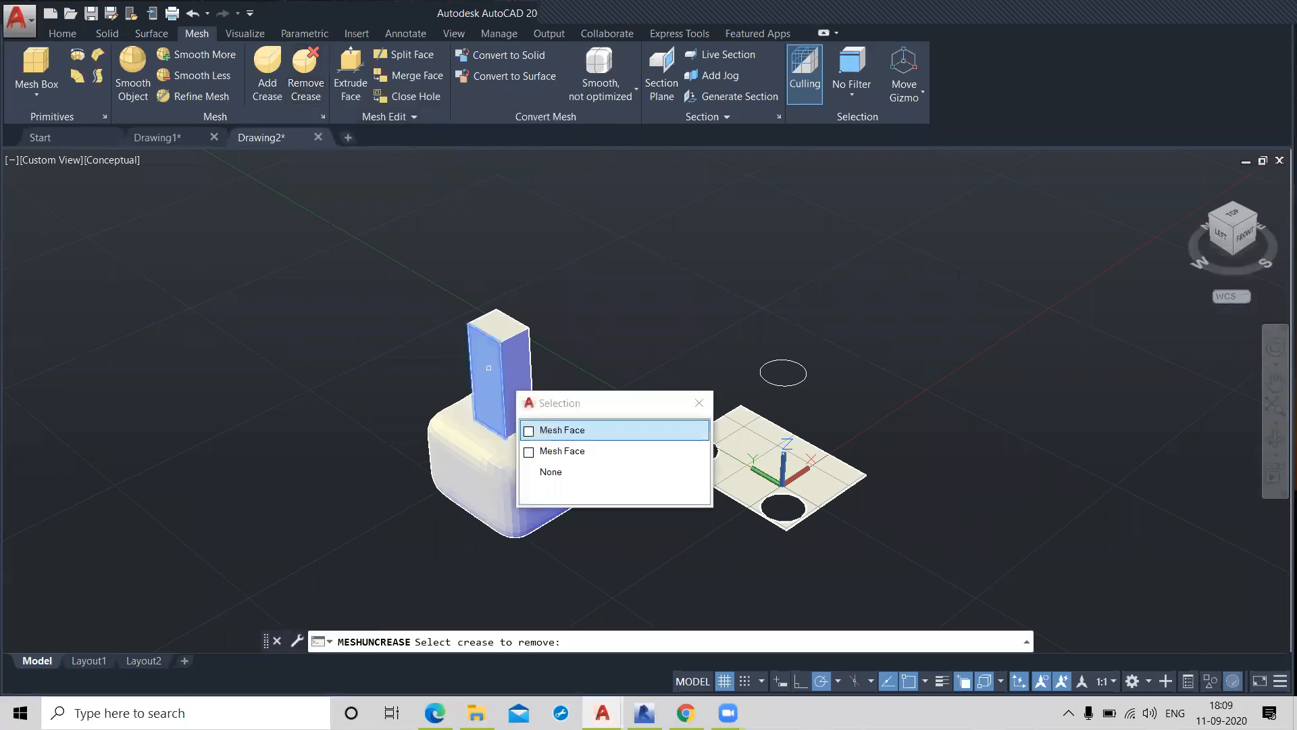
{"action": "left_click", "coordinate": [562, 431]}
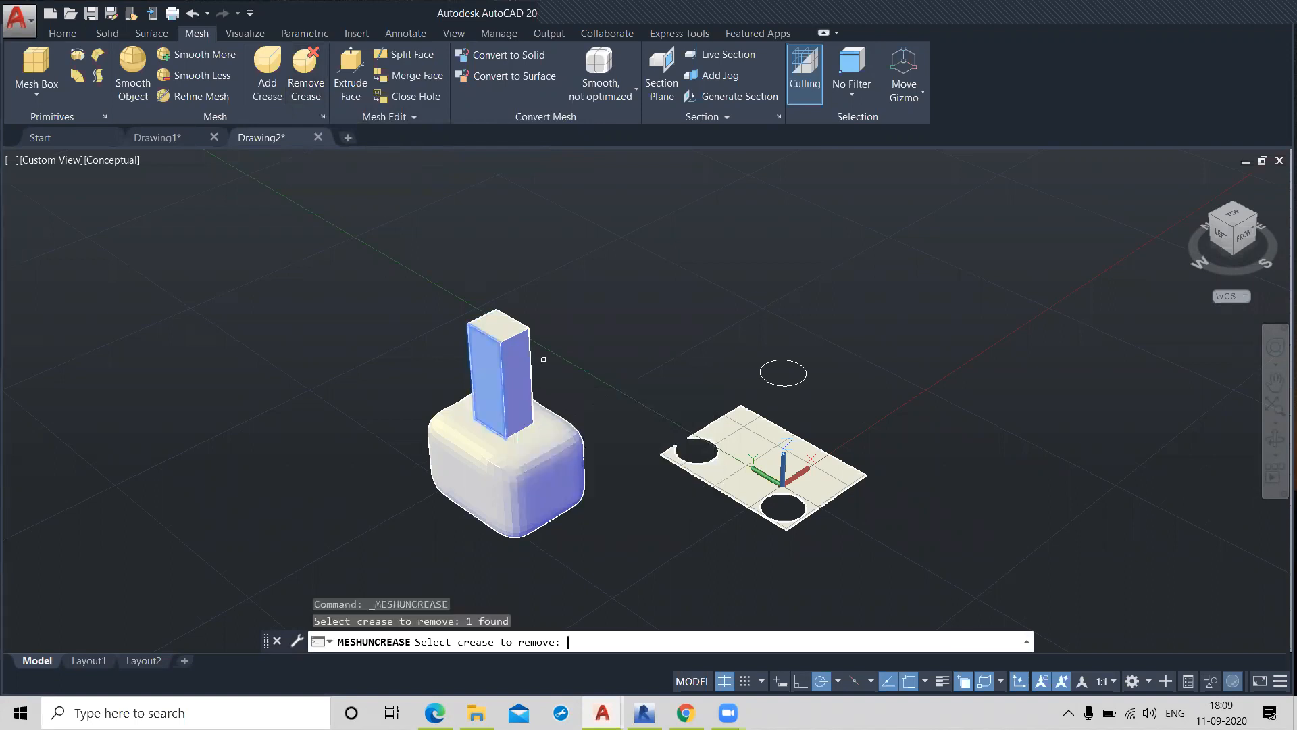
{"action": "key", "text": "Return"}
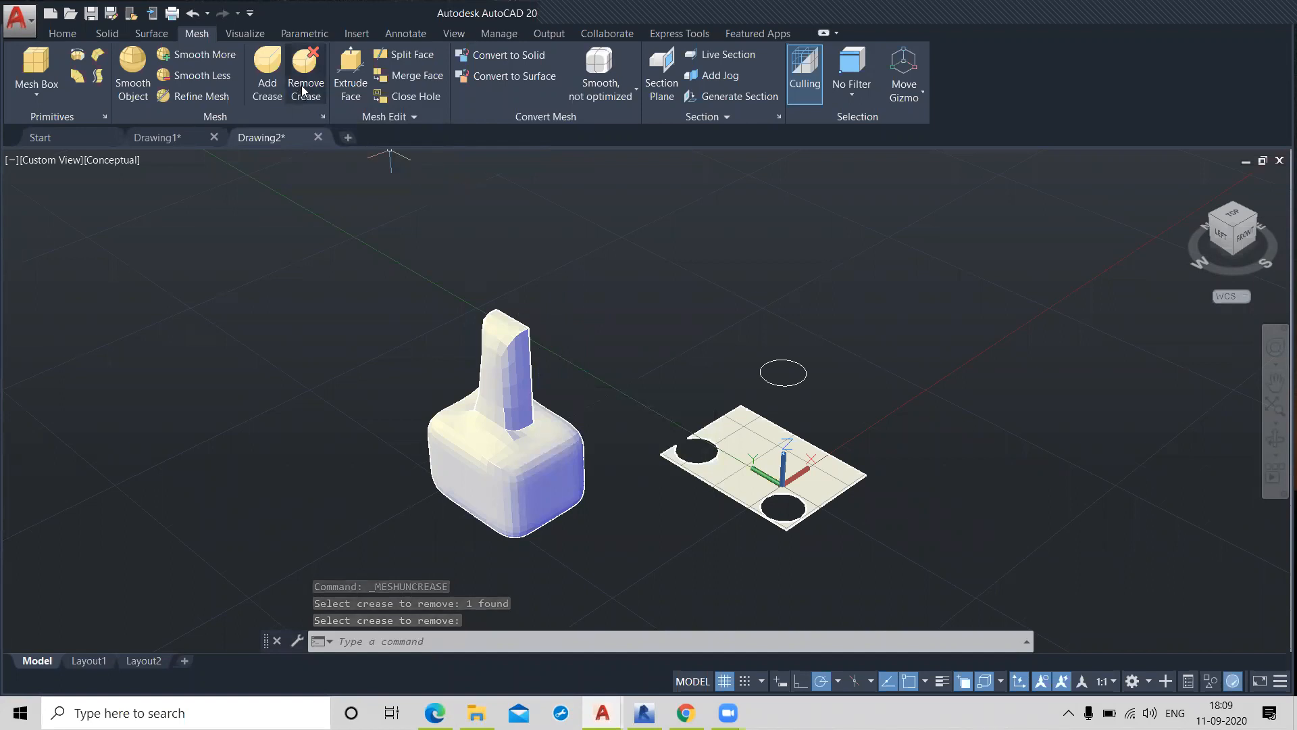
- Remove the crease from the column's right side face, opposite the one already uncreased
{"action": "key", "text": "Return"}
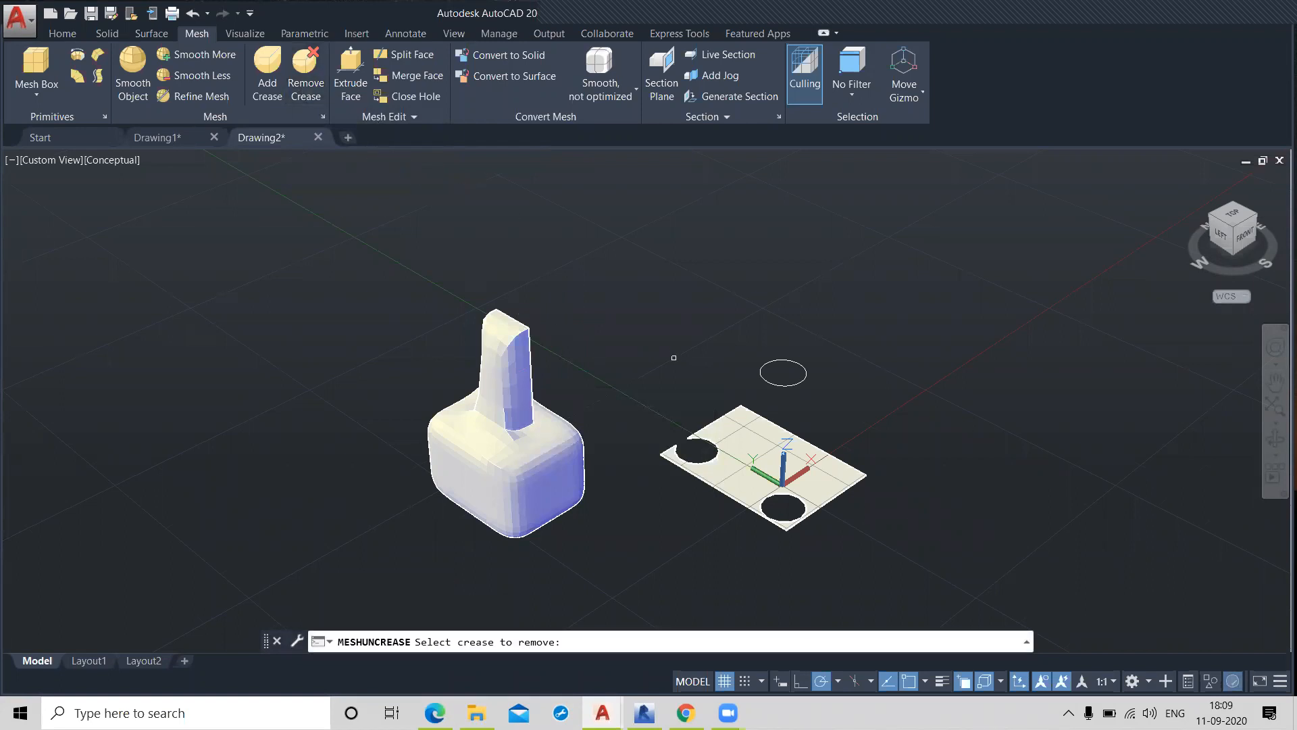
{"action": "middle_click_drag", "start_coordinate": [497, 334], "coordinate": [596, 312], "text": "shift"}
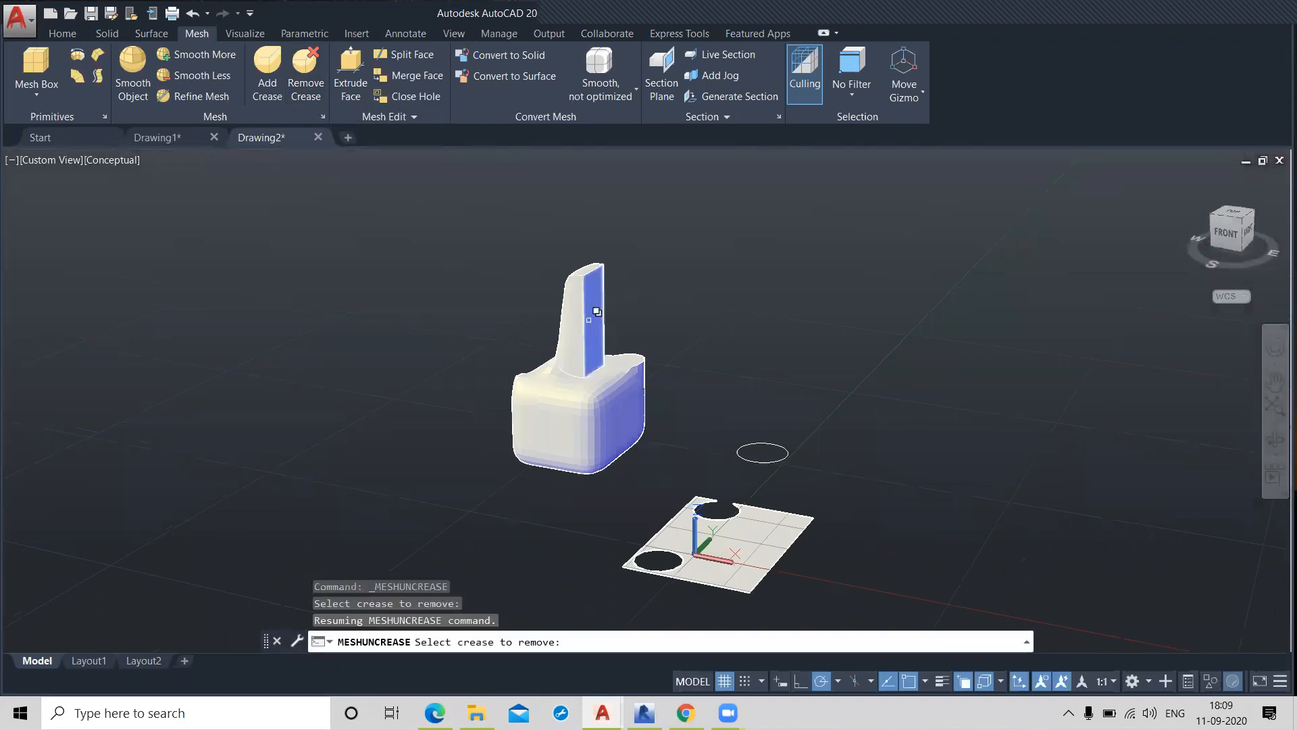
{"action": "left_click", "coordinate": [597, 311]}
{"action": "left_click", "coordinate": [715, 370]}
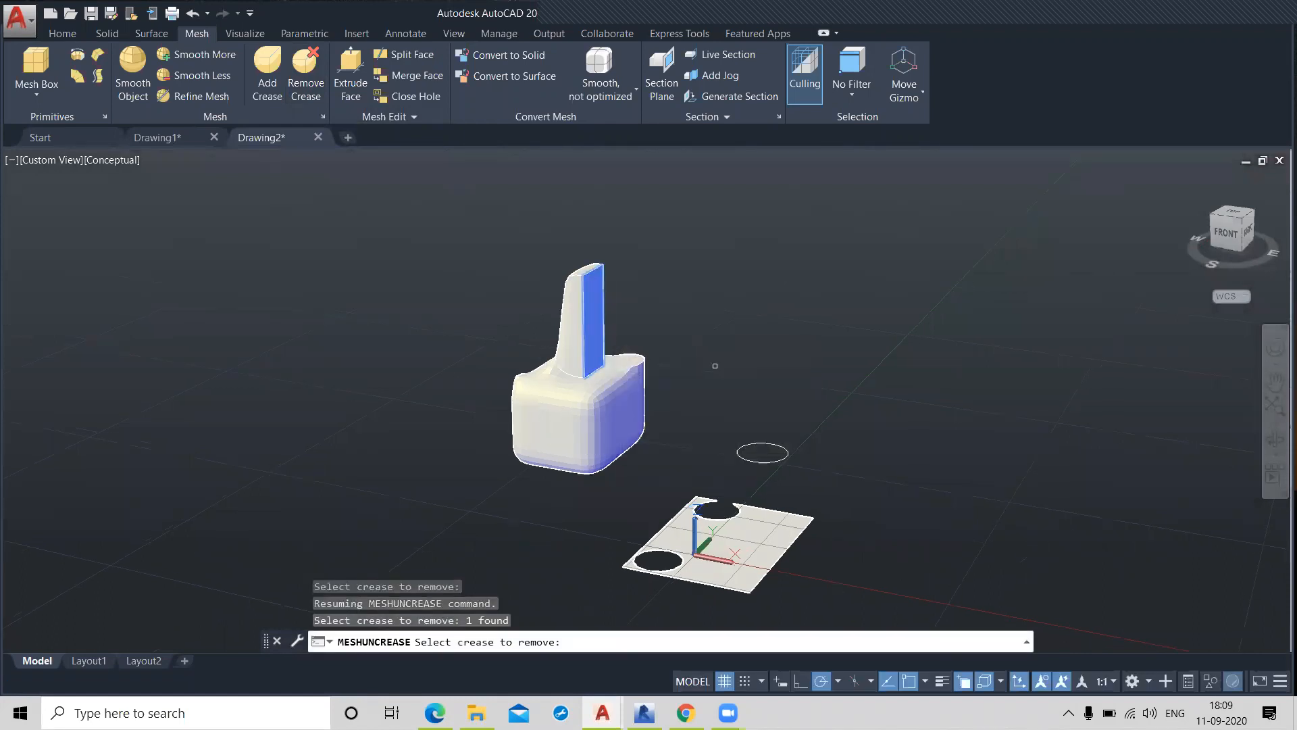
{"action": "key", "text": "Return"}
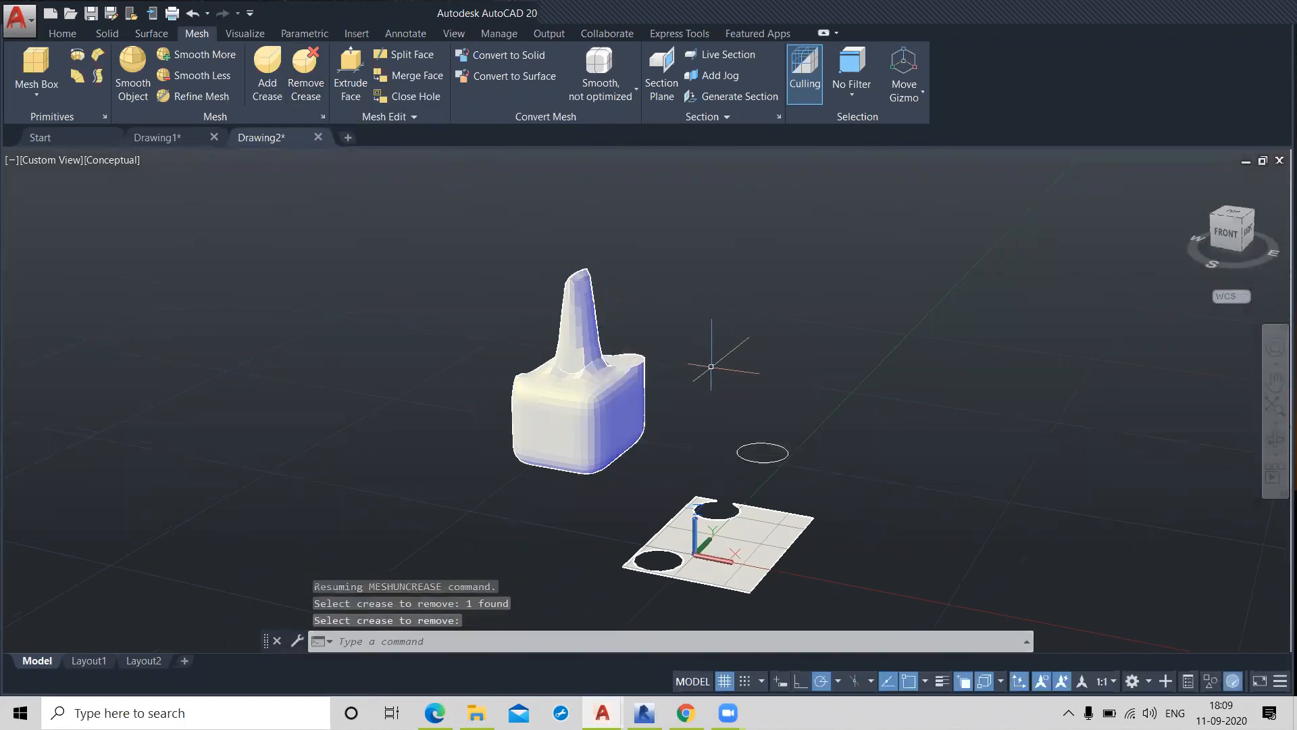
{"action": "middle_click_drag", "start_coordinate": [487, 446], "coordinate": [843, 470], "text": "shift"}
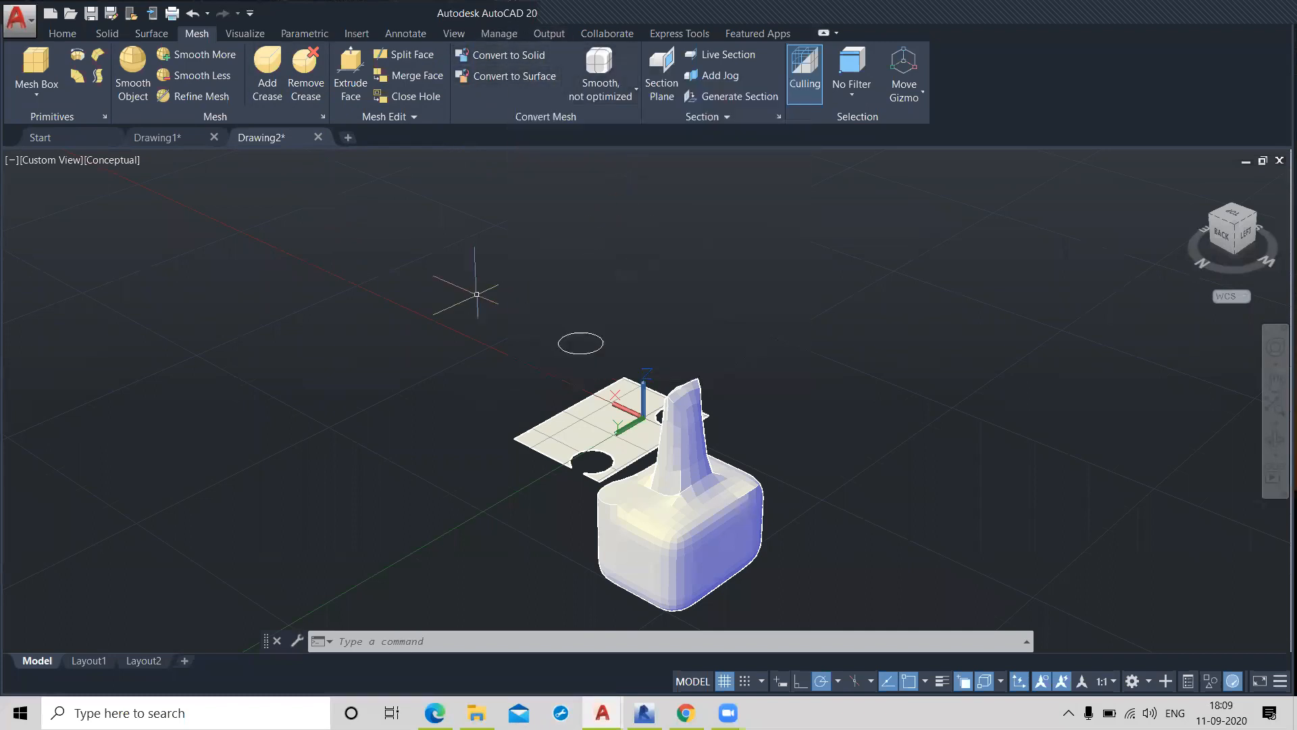
- Erase the smoothed mesh, the planar surface and the circles with one window selection around all of them
{"action": "left_click", "coordinate": [446, 288]}
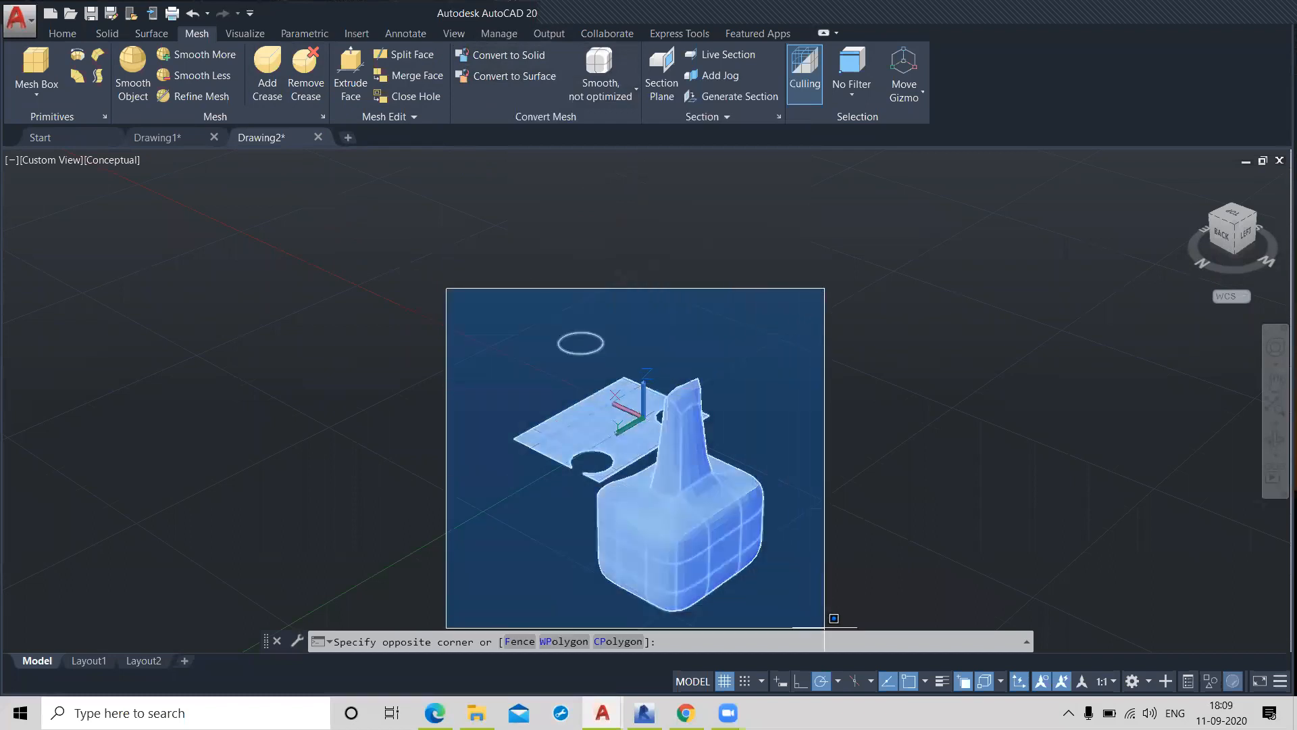
{"action": "left_click", "coordinate": [831, 601]}
{"action": "key", "text": "Delete"}
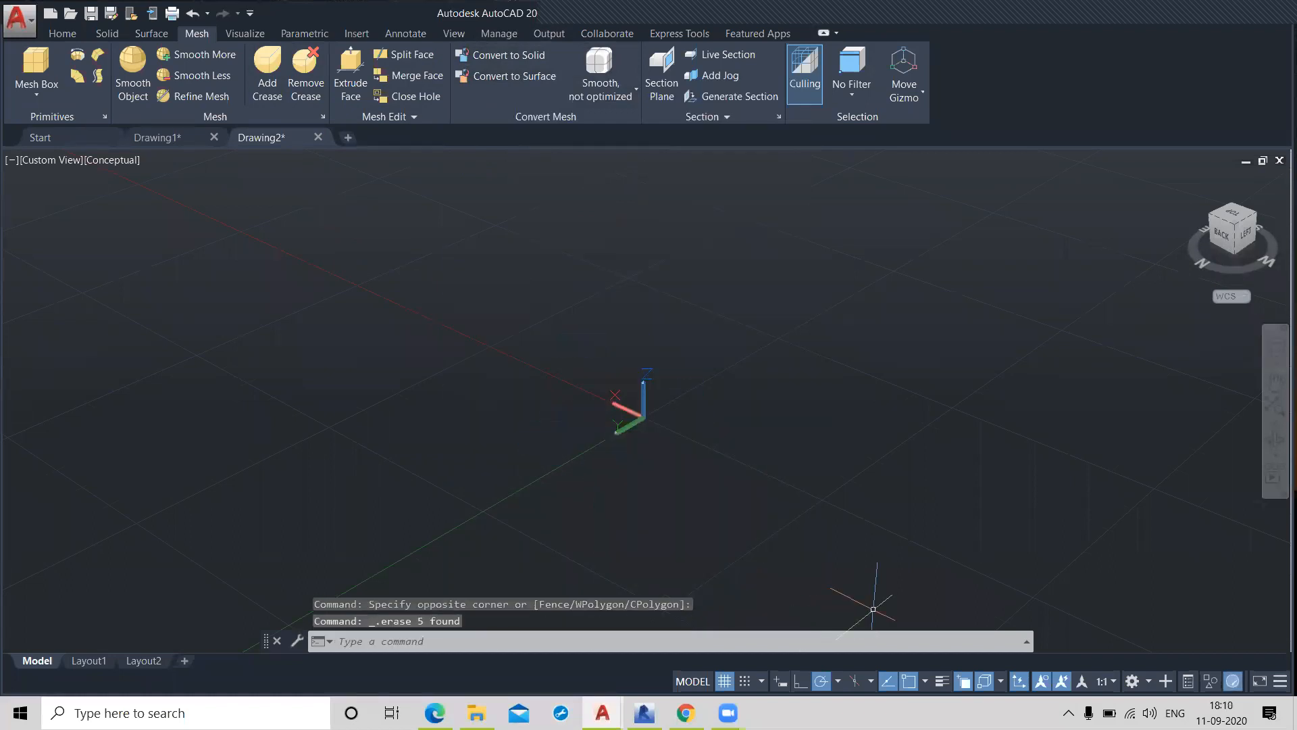
- Restore the home view and create a large mesh box to the left of the origin, placing its corners and height freehand
{"action": "left_click", "coordinate": [1187, 181]}
{"action": "left_click", "coordinate": [37, 64]}
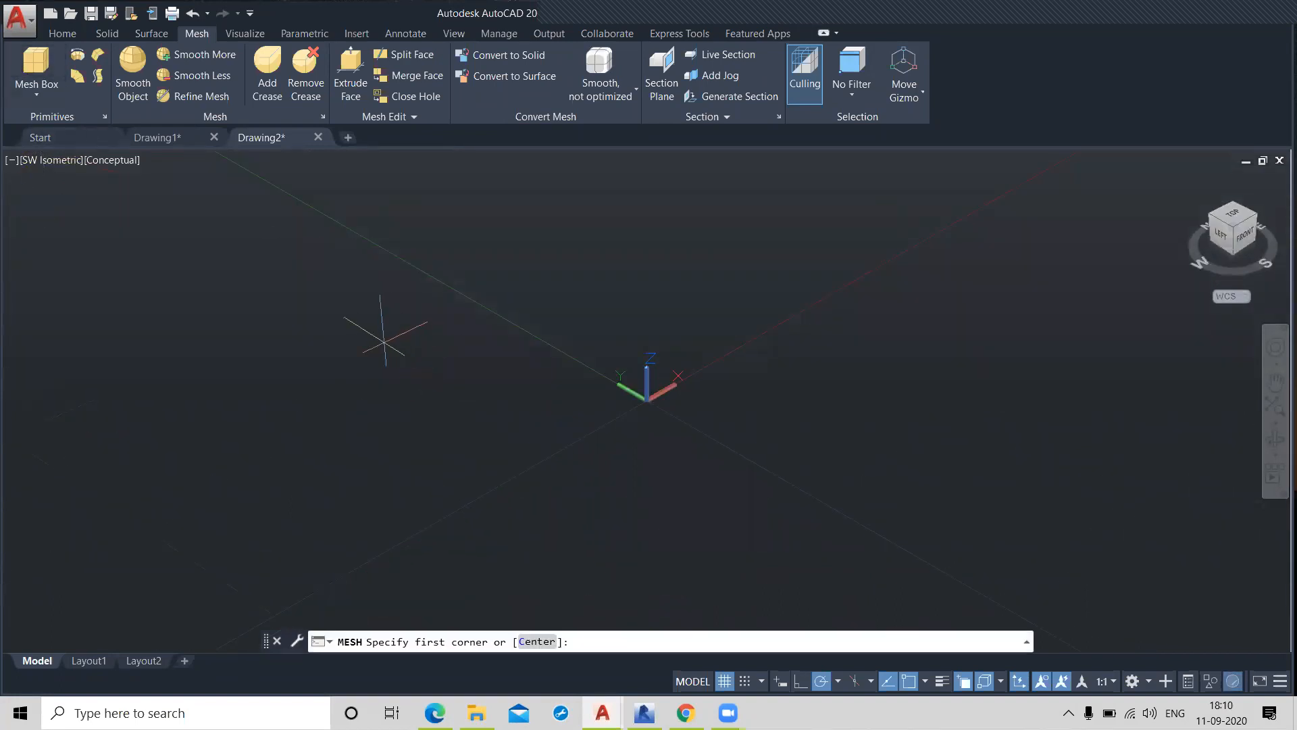
{"action": "left_click", "coordinate": [384, 342]}
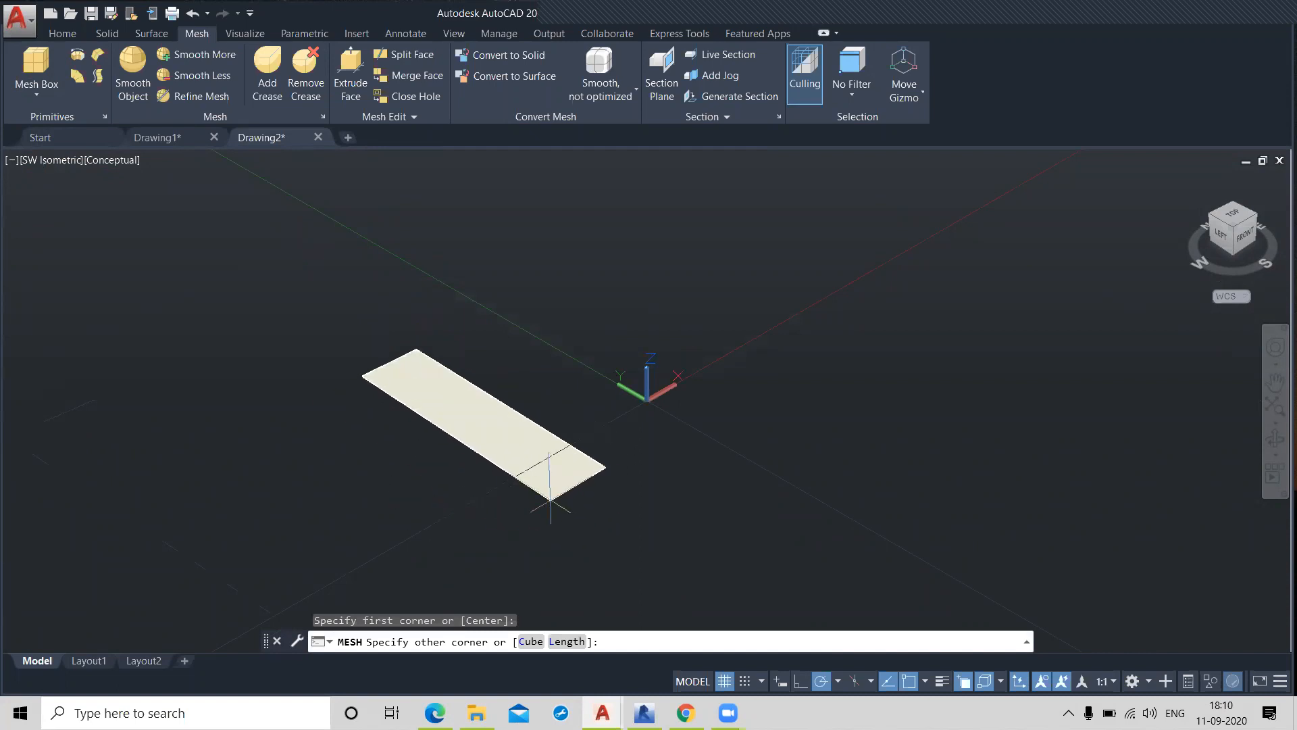
{"action": "left_click", "coordinate": [473, 551]}
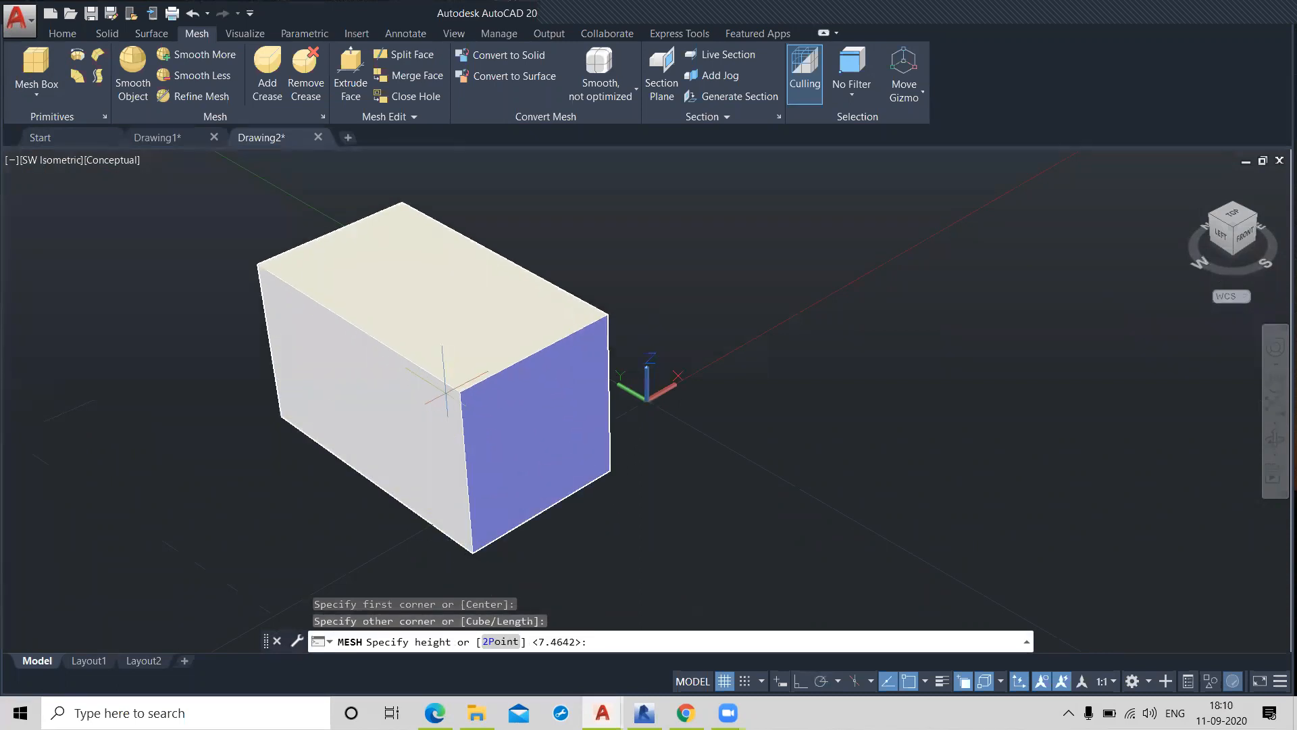
{"action": "left_click", "coordinate": [444, 380]}
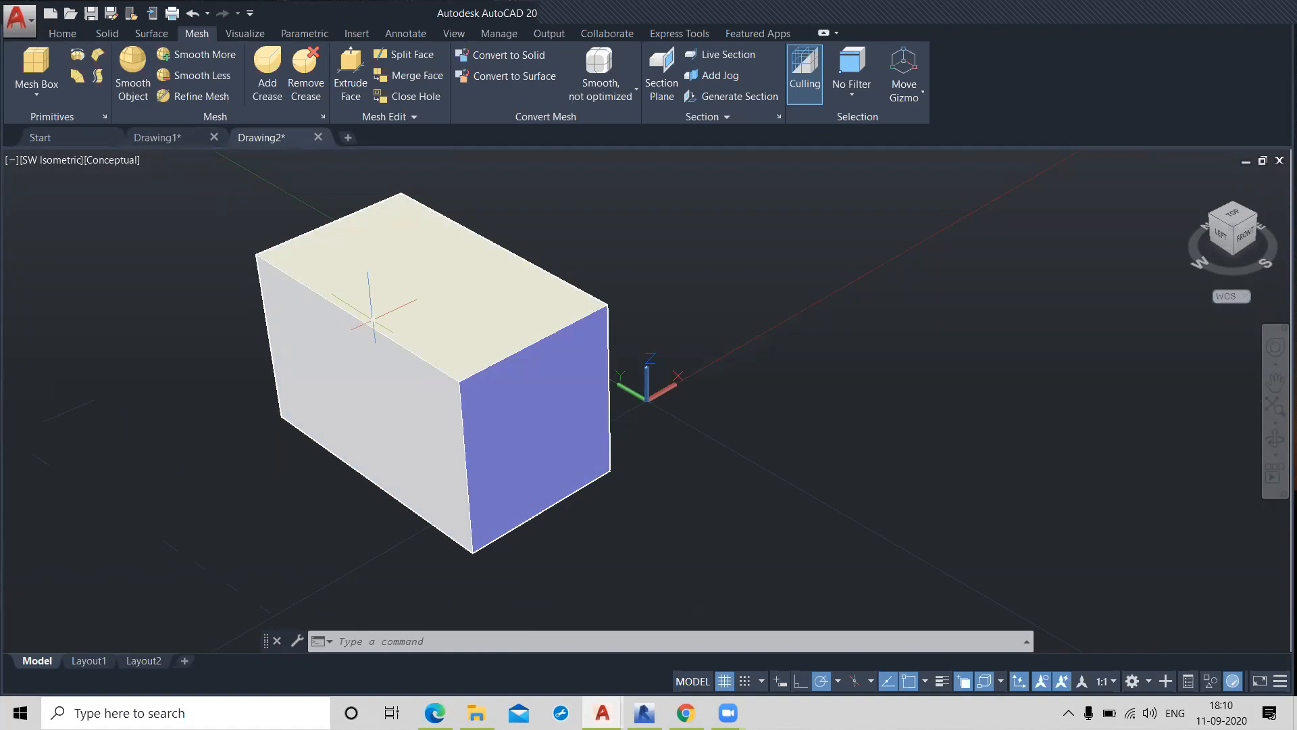
{"action": "mouse_move", "coordinate": [400, 338]}
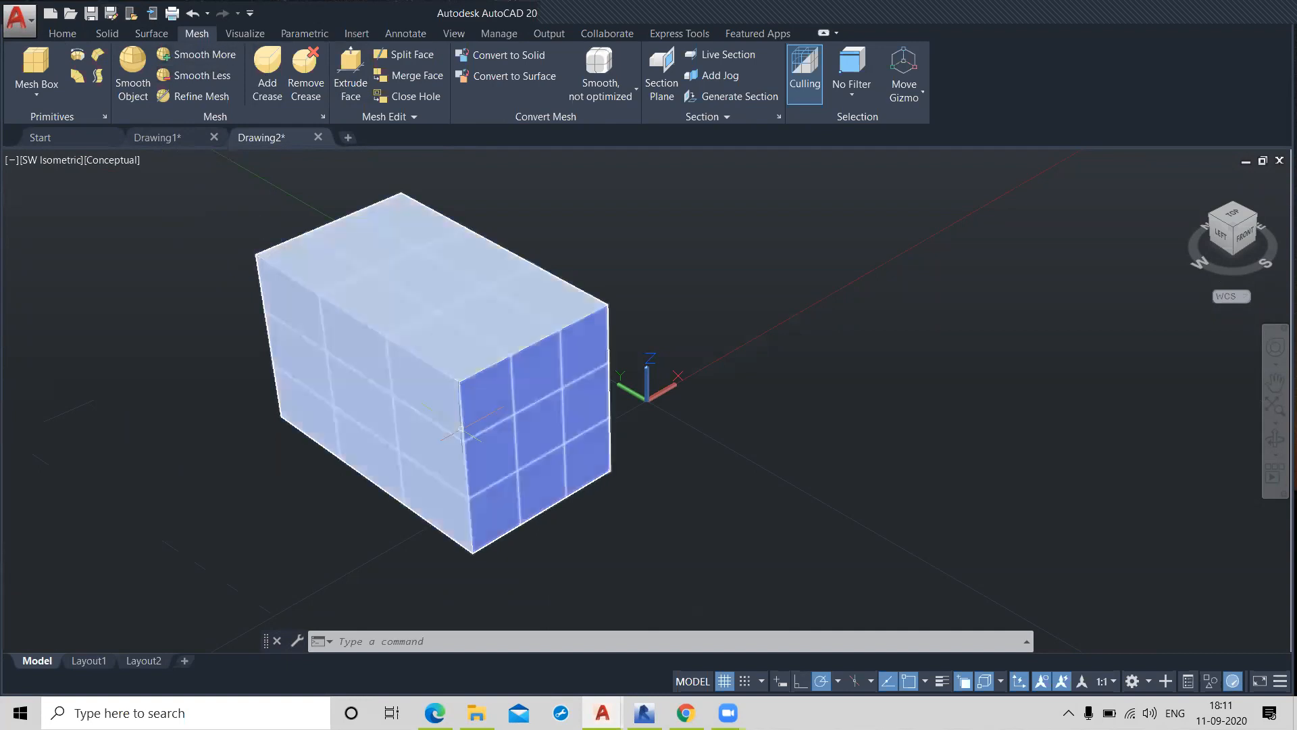
{"action": "left_click", "coordinate": [63, 36]}
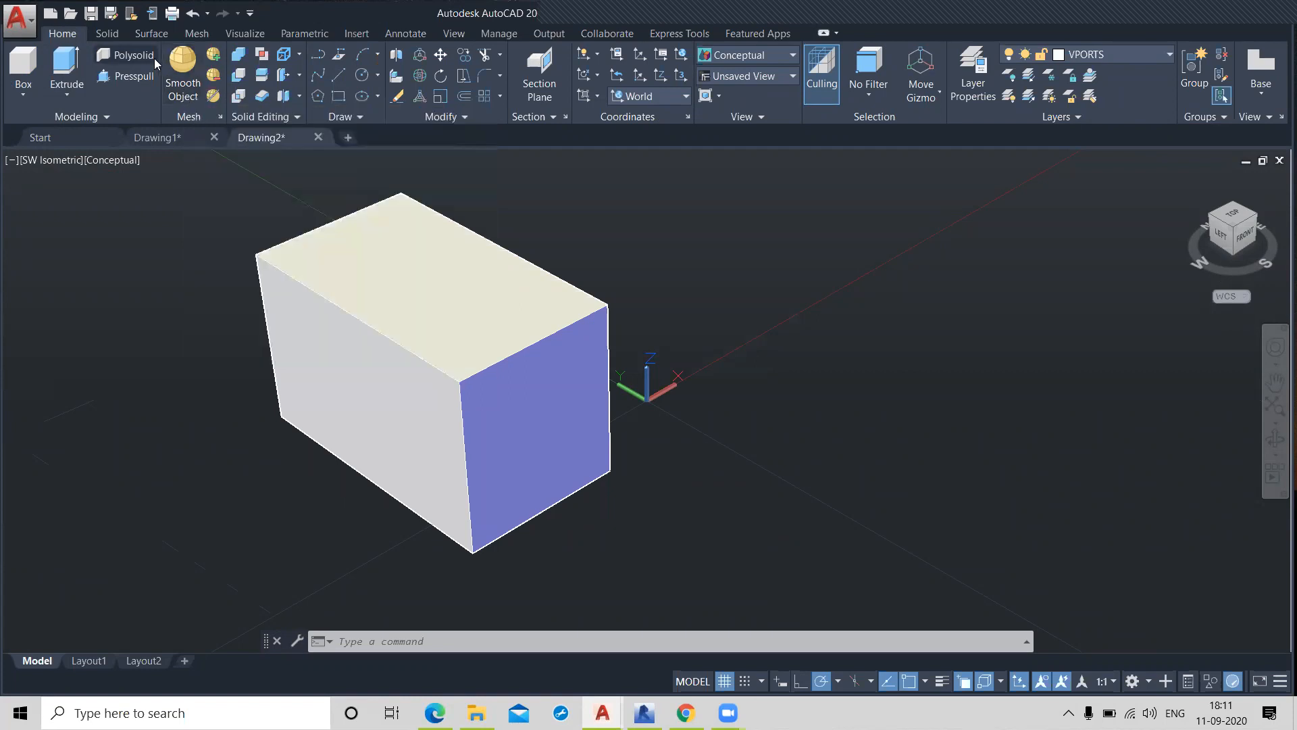
{"action": "left_click", "coordinate": [150, 35]}
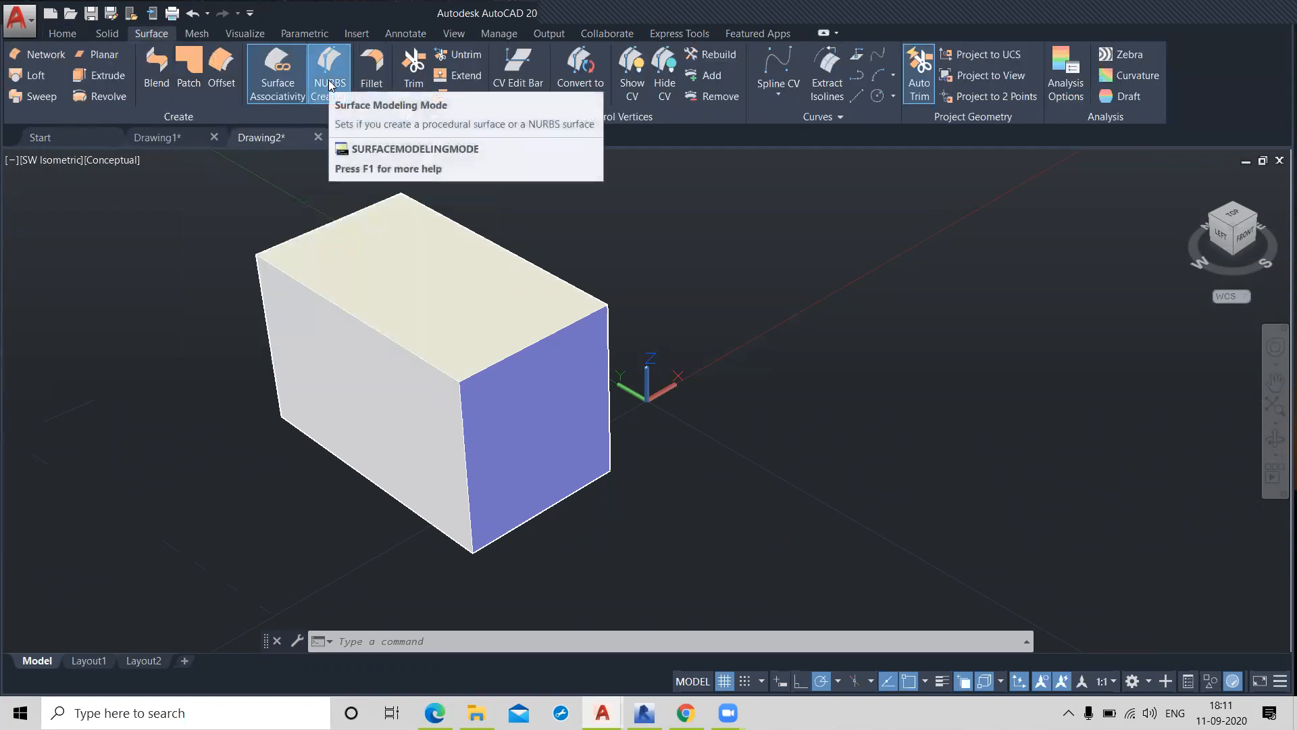
{"action": "left_click", "coordinate": [62, 35]}
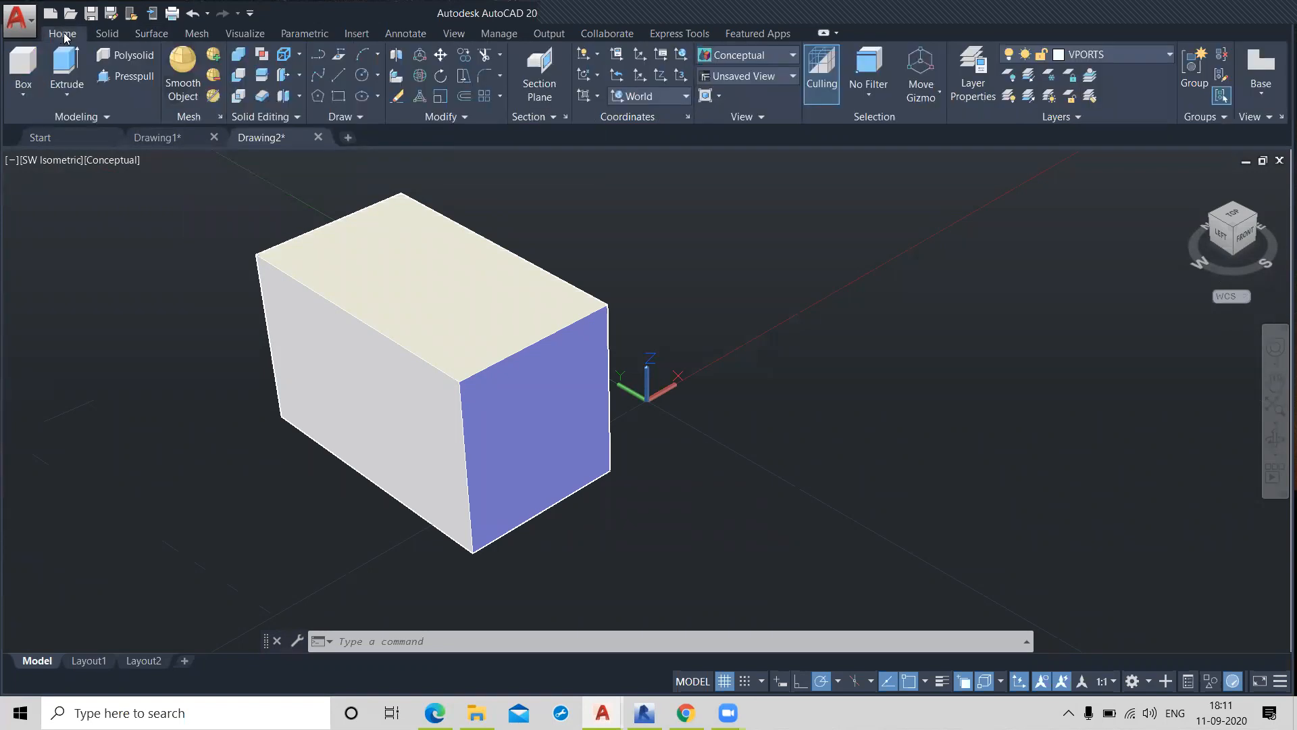
- Try converting the mesh box to a solid with the Smooth, optimized setting, and undo the conversion
{"action": "left_click", "coordinate": [203, 33]}
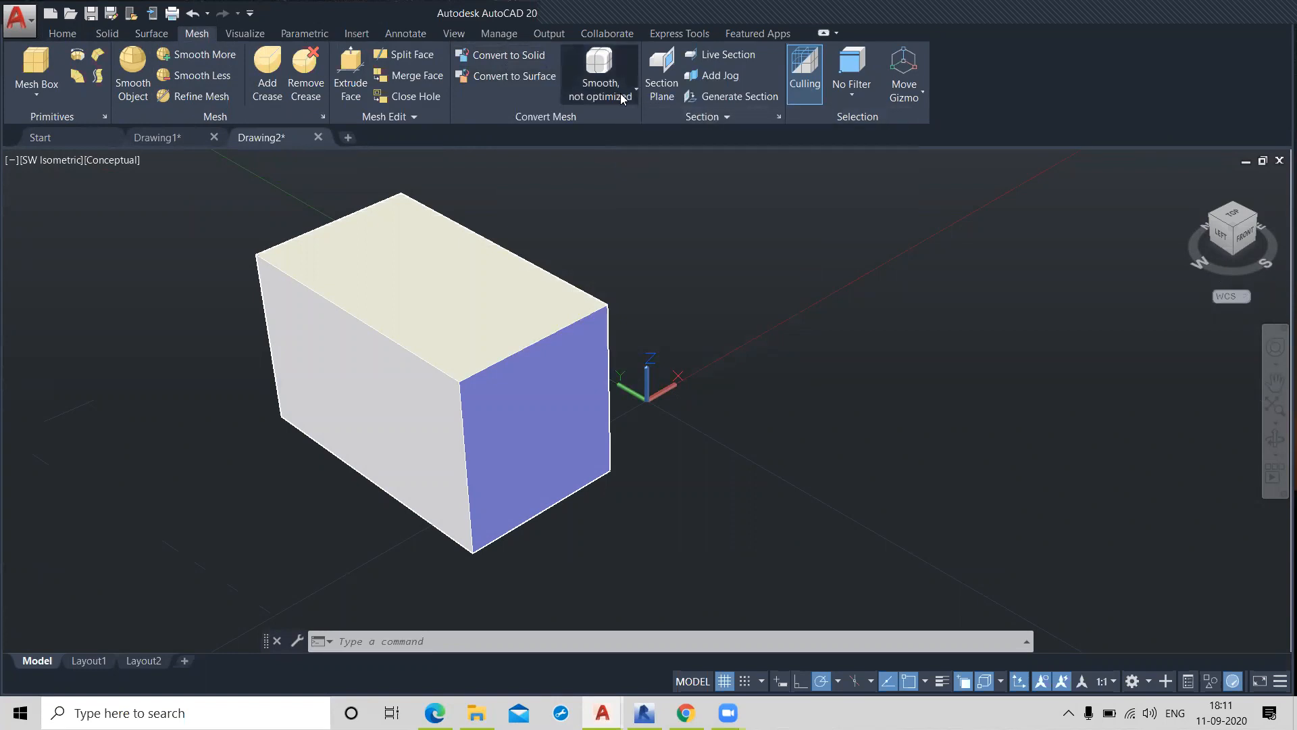
{"action": "left_click", "coordinate": [622, 99]}
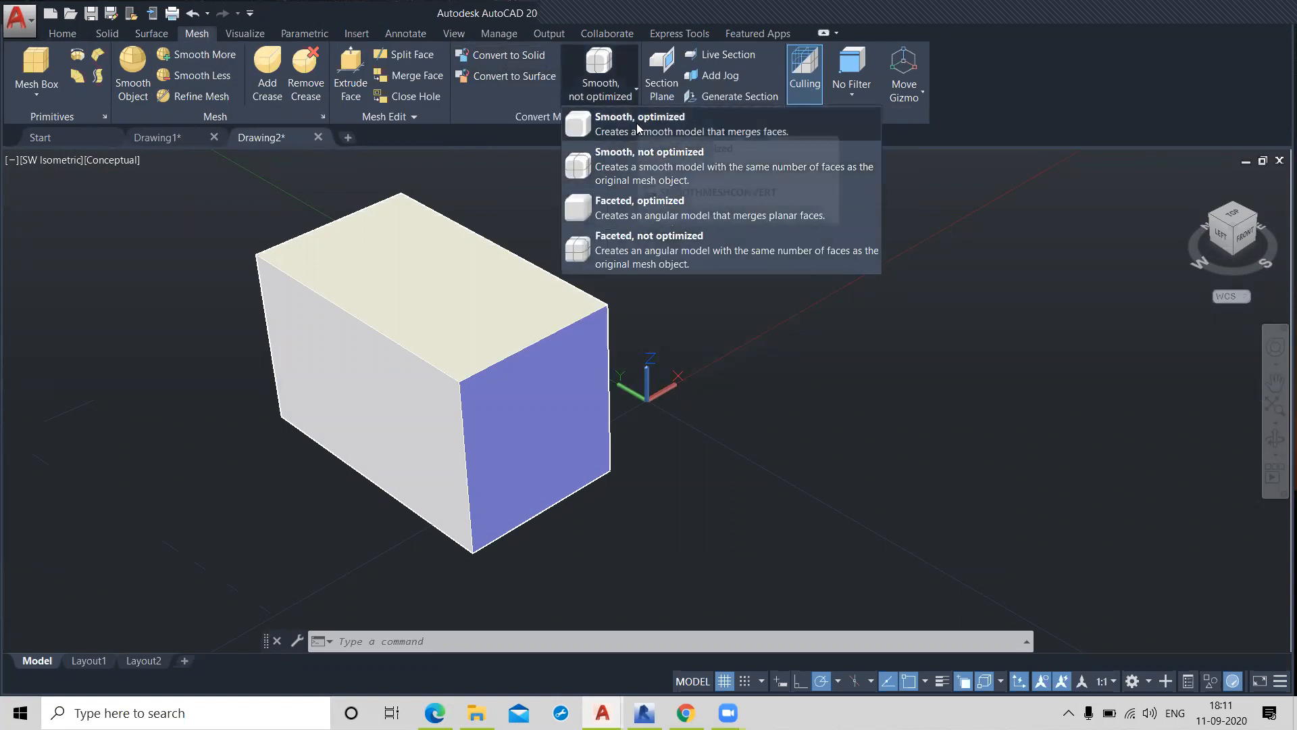
{"action": "left_click", "coordinate": [597, 125]}
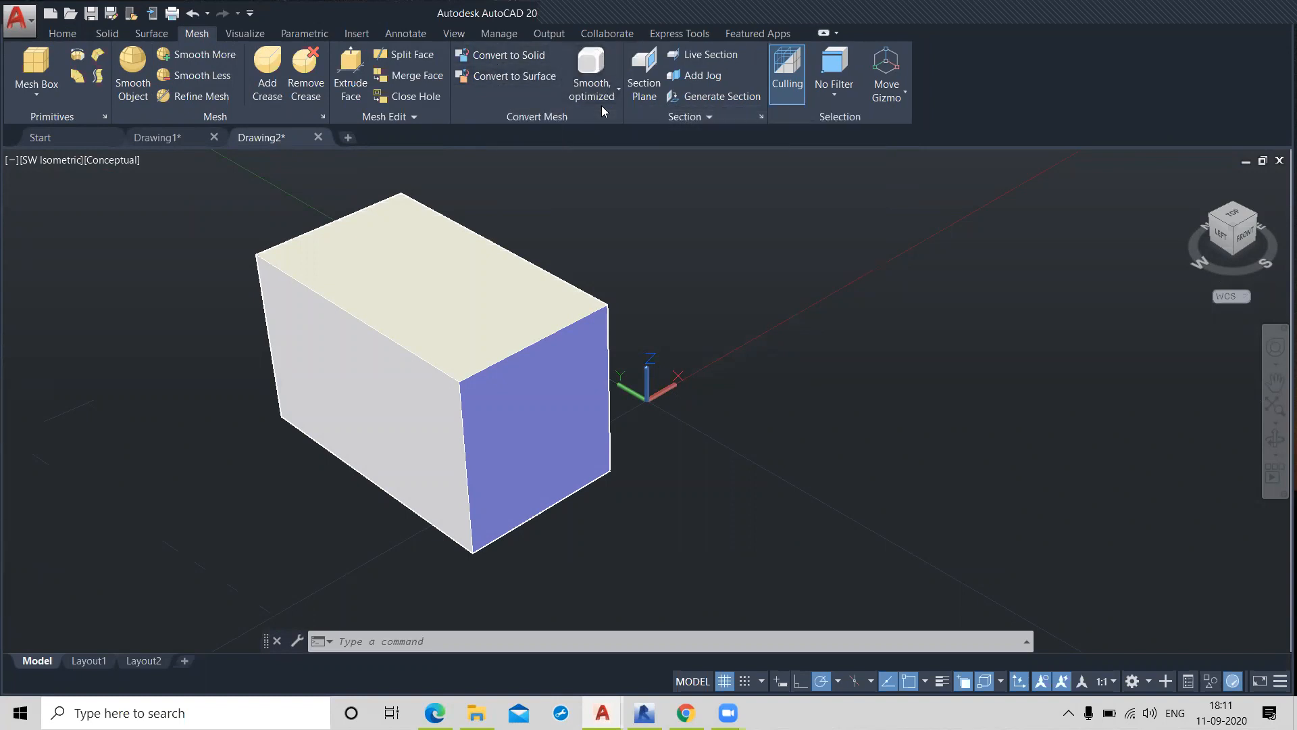
{"action": "left_click", "coordinate": [497, 56]}
{"action": "left_click", "coordinate": [481, 285]}
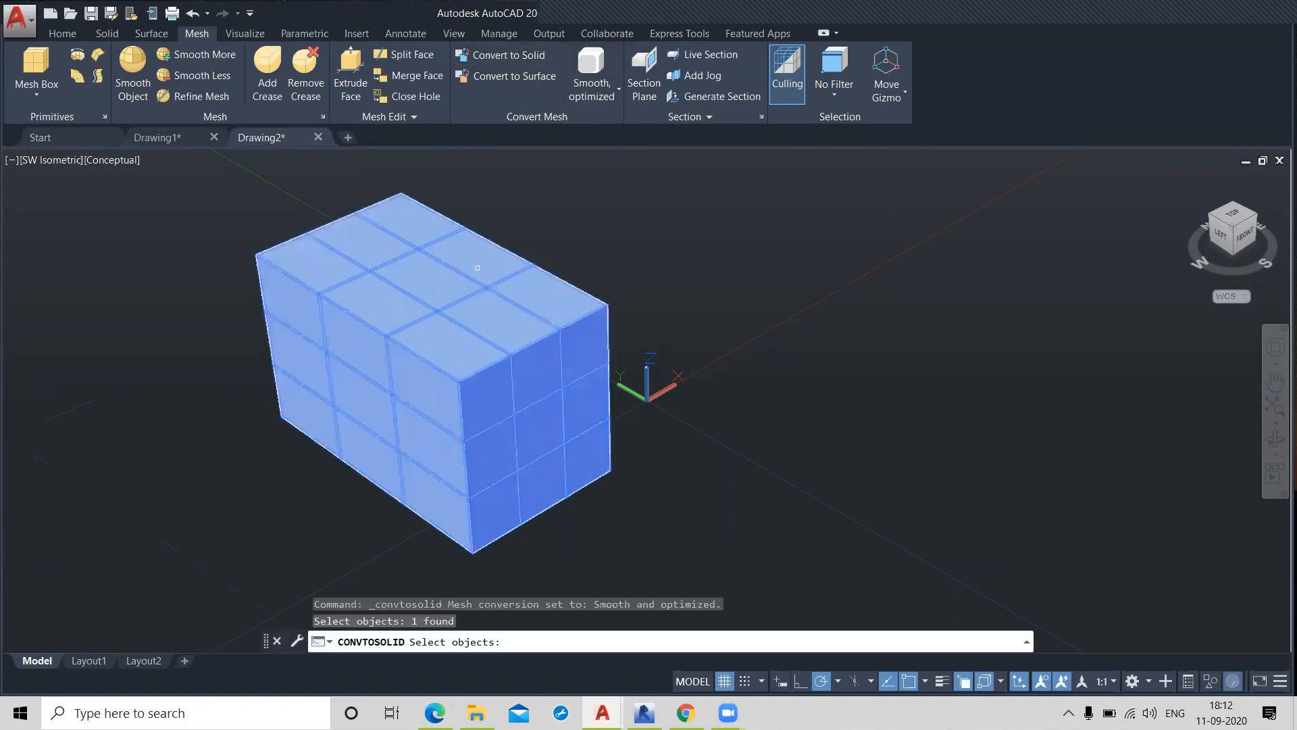
{"action": "key", "text": "Return"}
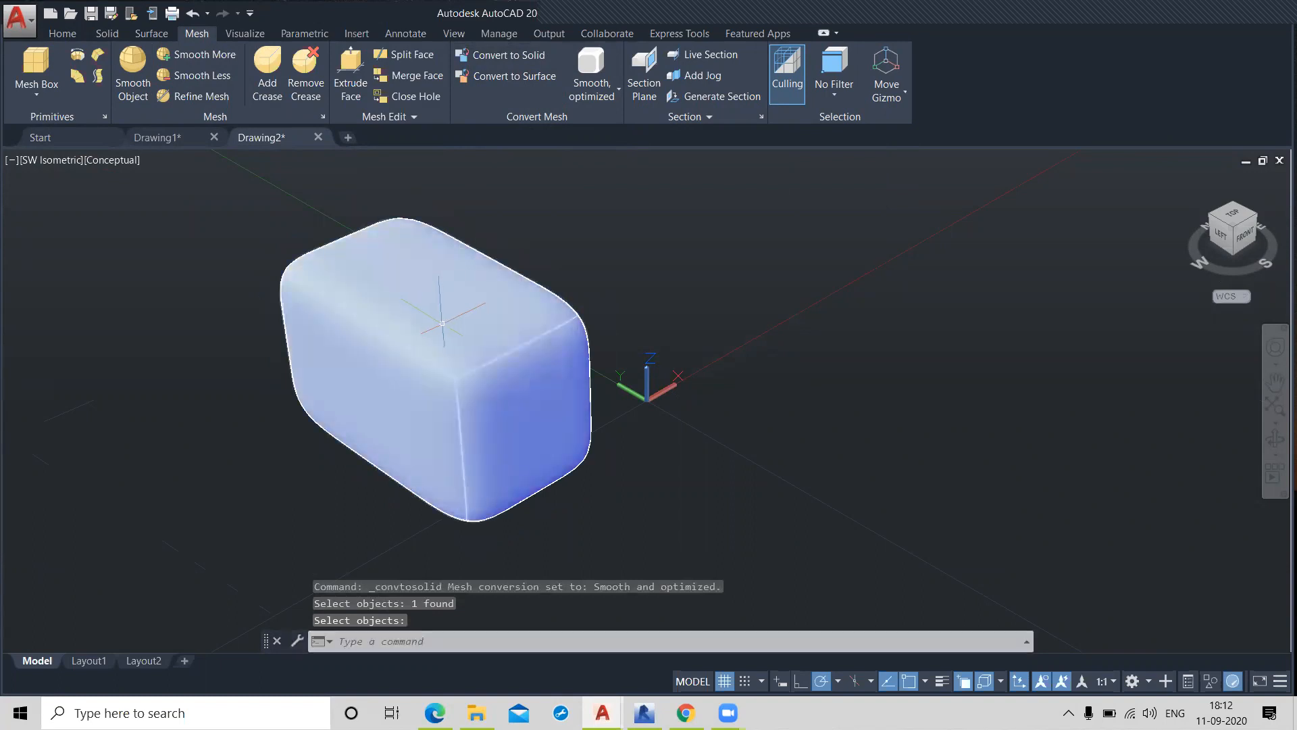
{"action": "mouse_move", "coordinate": [538, 331]}
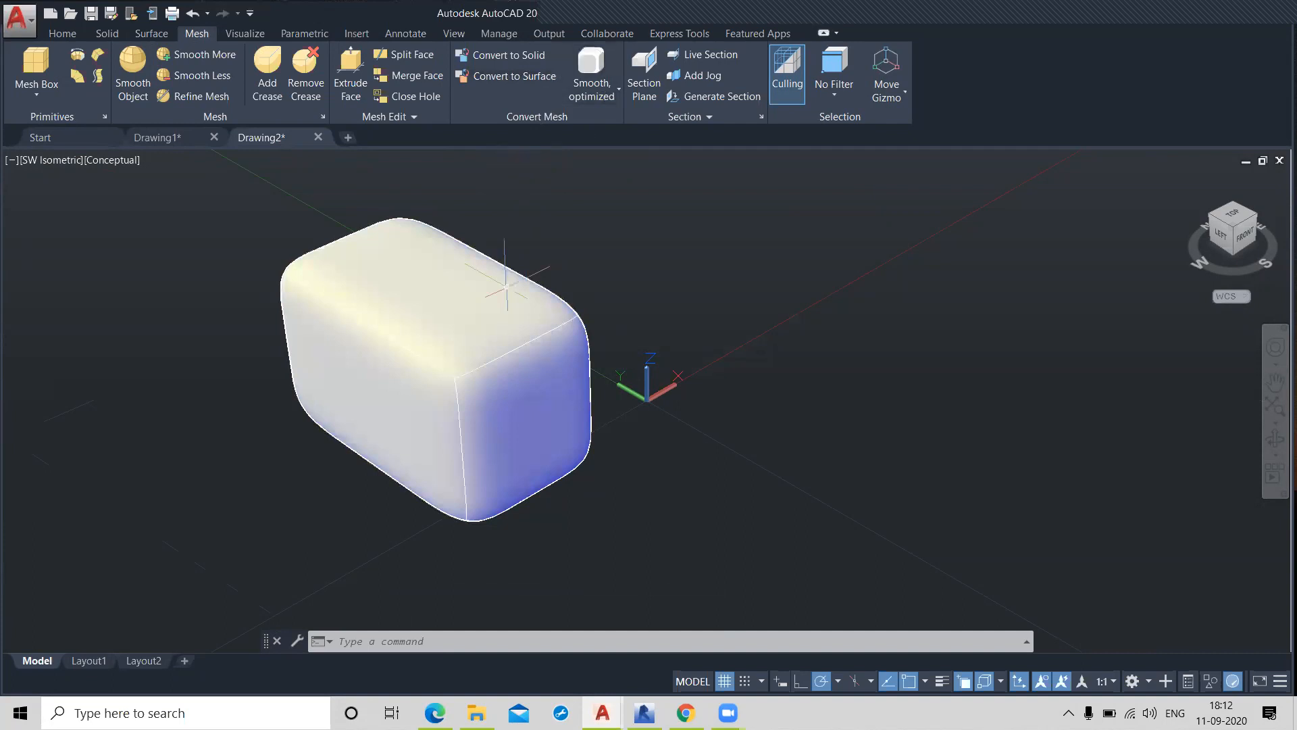
{"action": "mouse_move", "coordinate": [470, 327]}
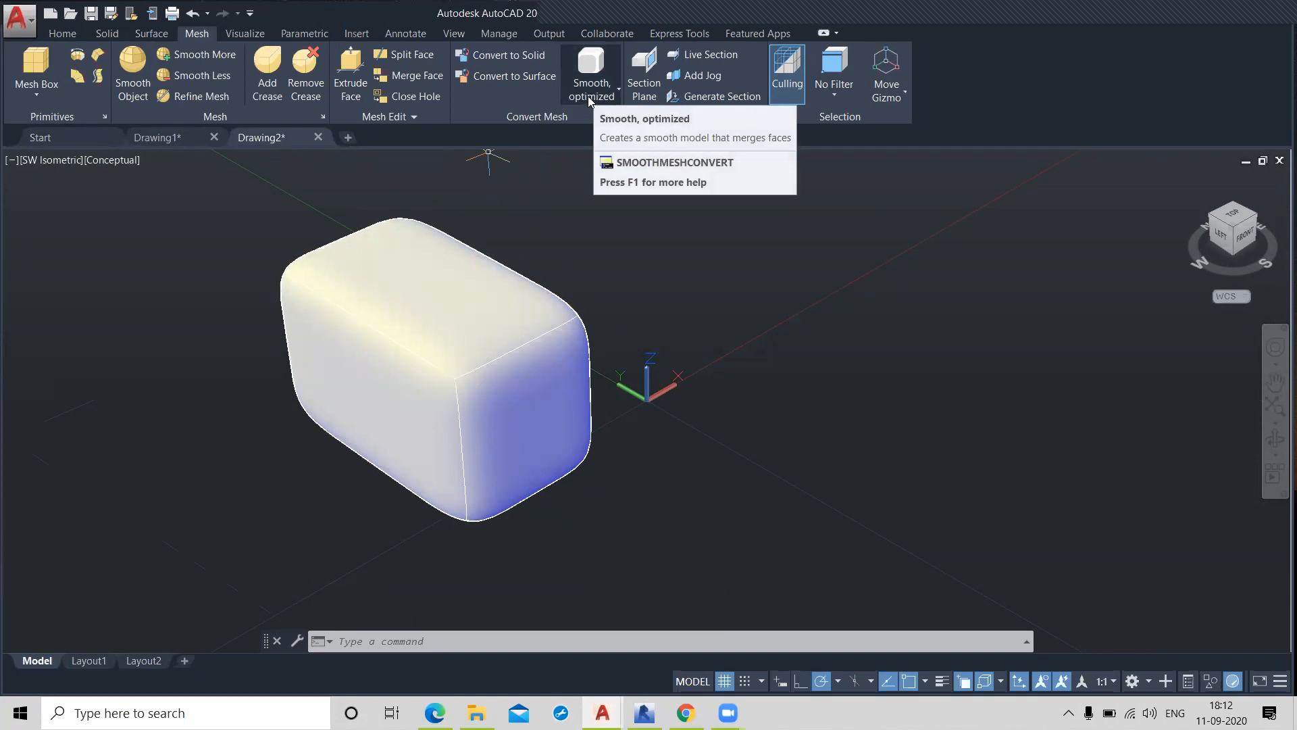
{"action": "key", "text": "ctrl+z"}
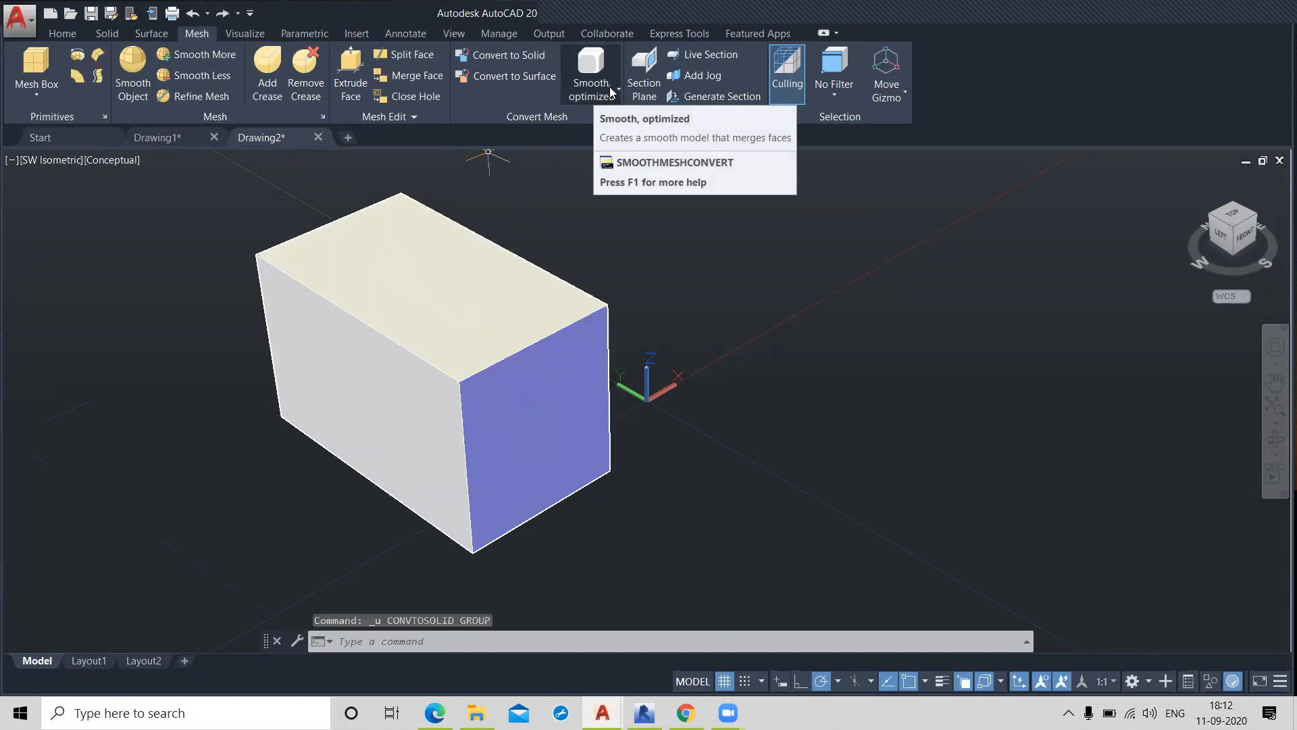
- Try converting the mesh box to a solid with the Smooth, not optimized setting, and undo the conversion
{"action": "left_click", "coordinate": [617, 89]}
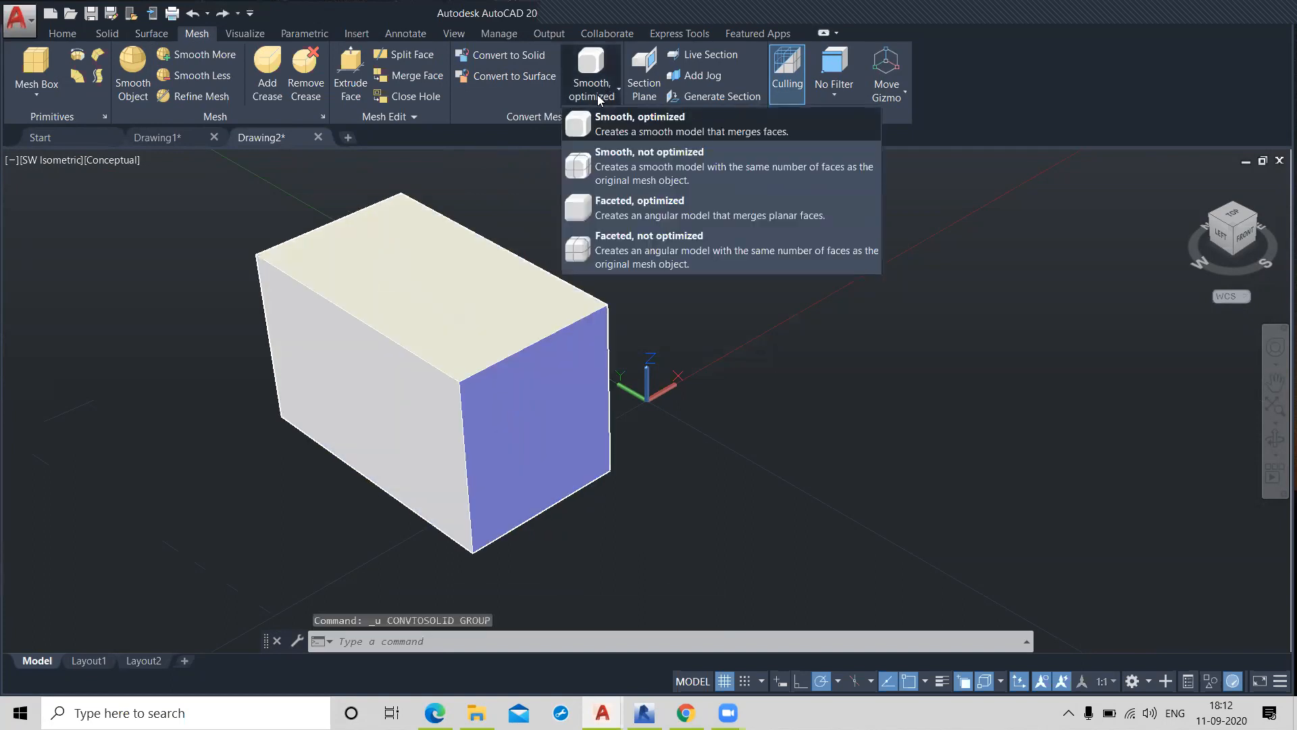
{"action": "left_click", "coordinate": [630, 166]}
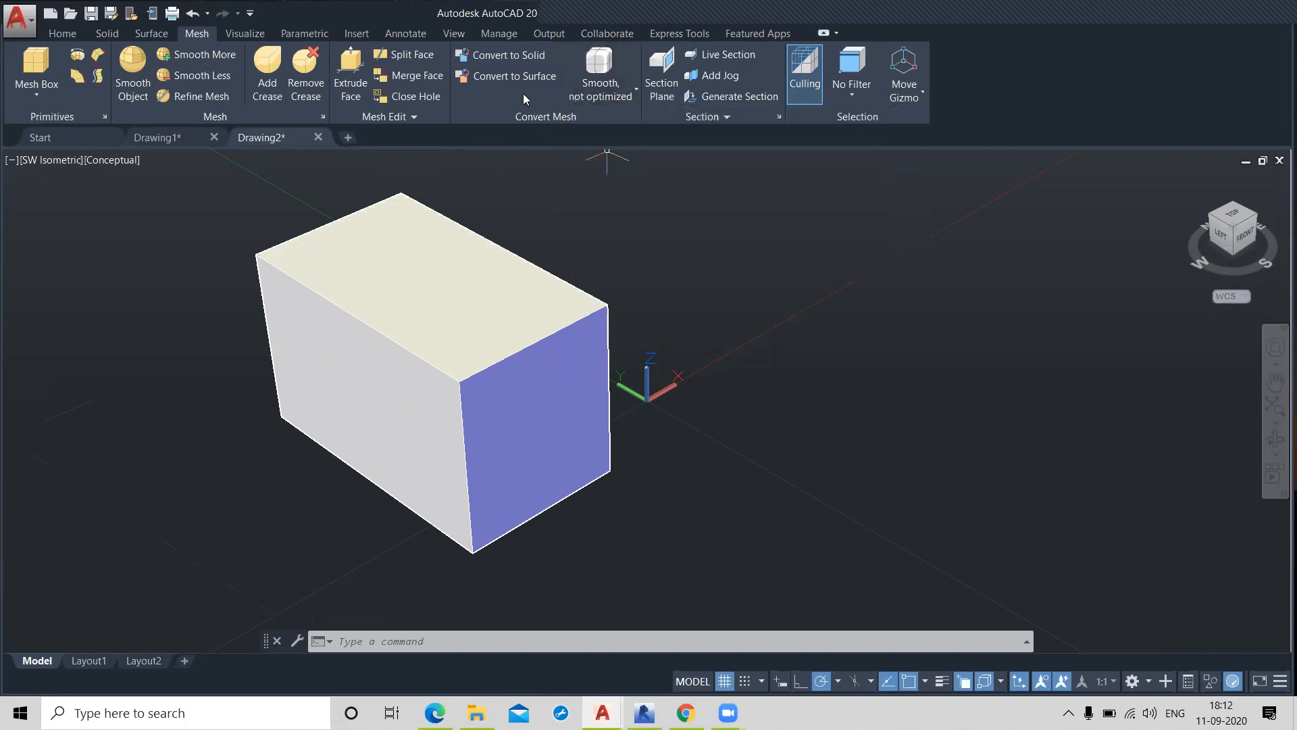
{"action": "left_click", "coordinate": [502, 56]}
{"action": "left_click", "coordinate": [422, 307]}
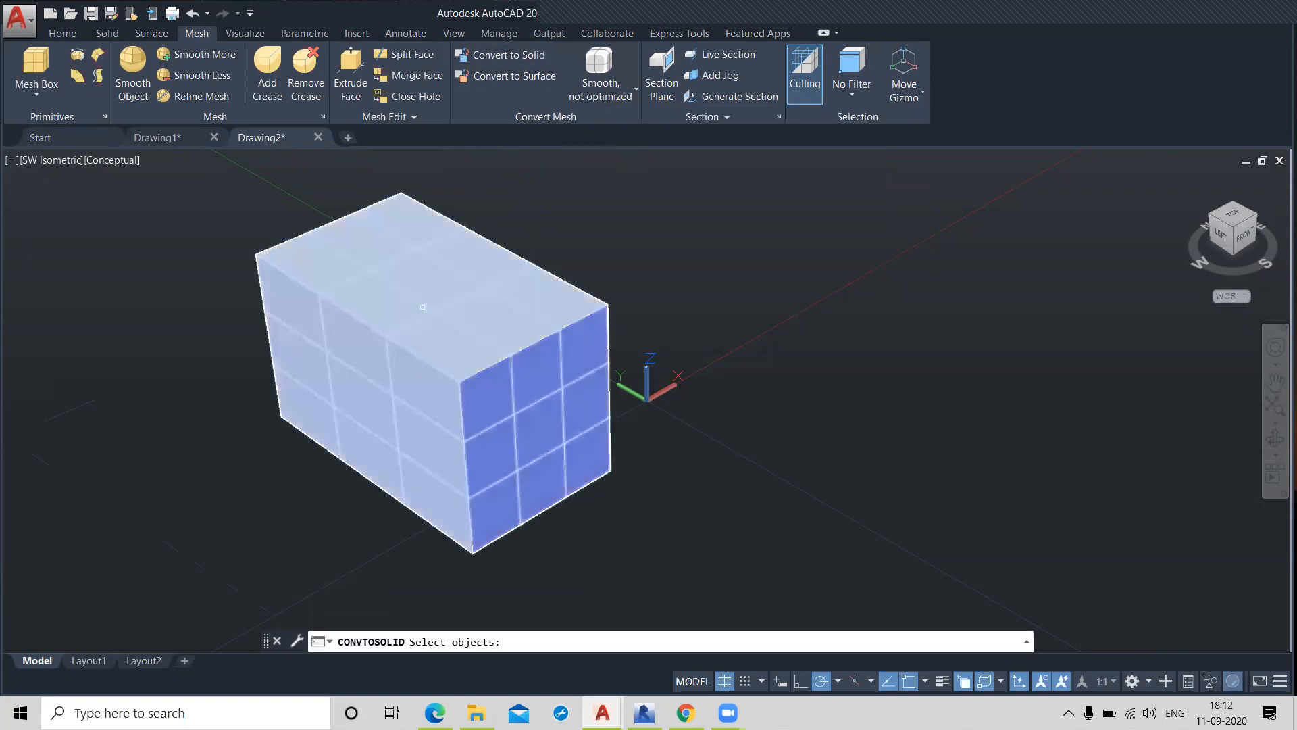
{"action": "key", "text": "Return"}
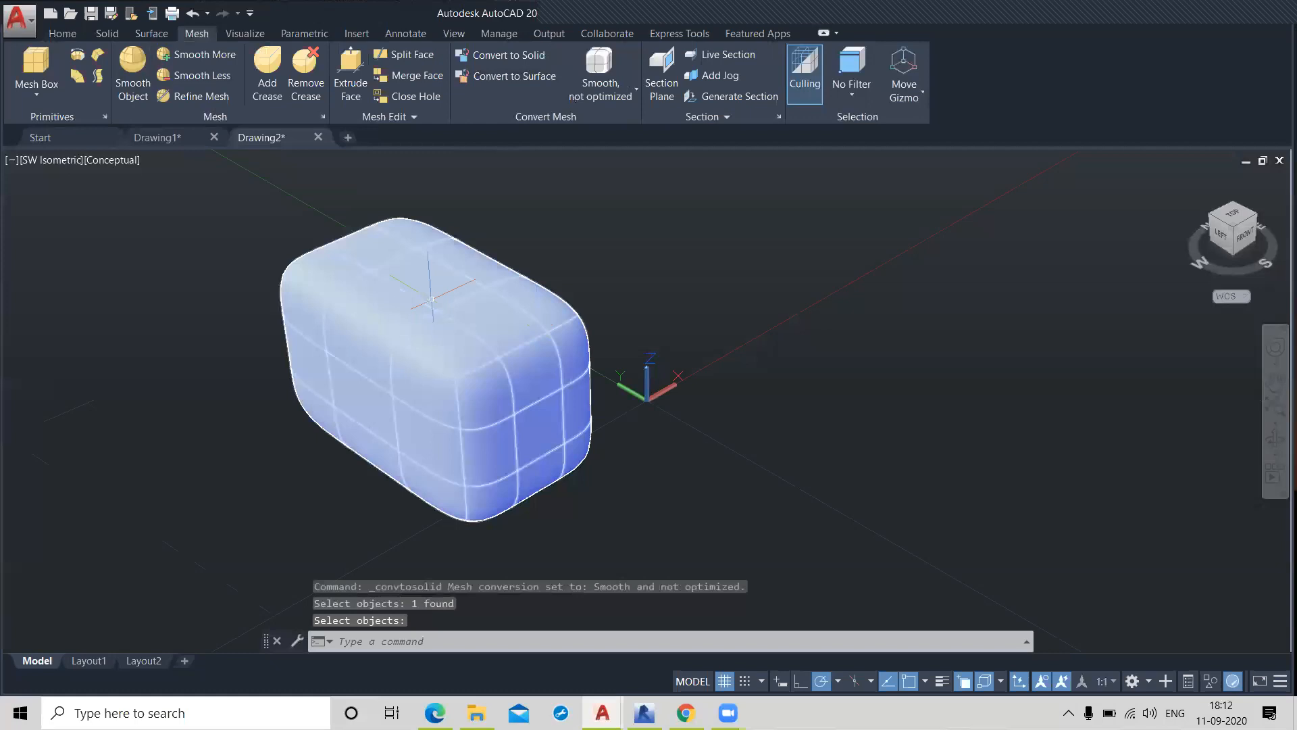
{"action": "mouse_move", "coordinate": [431, 299]}
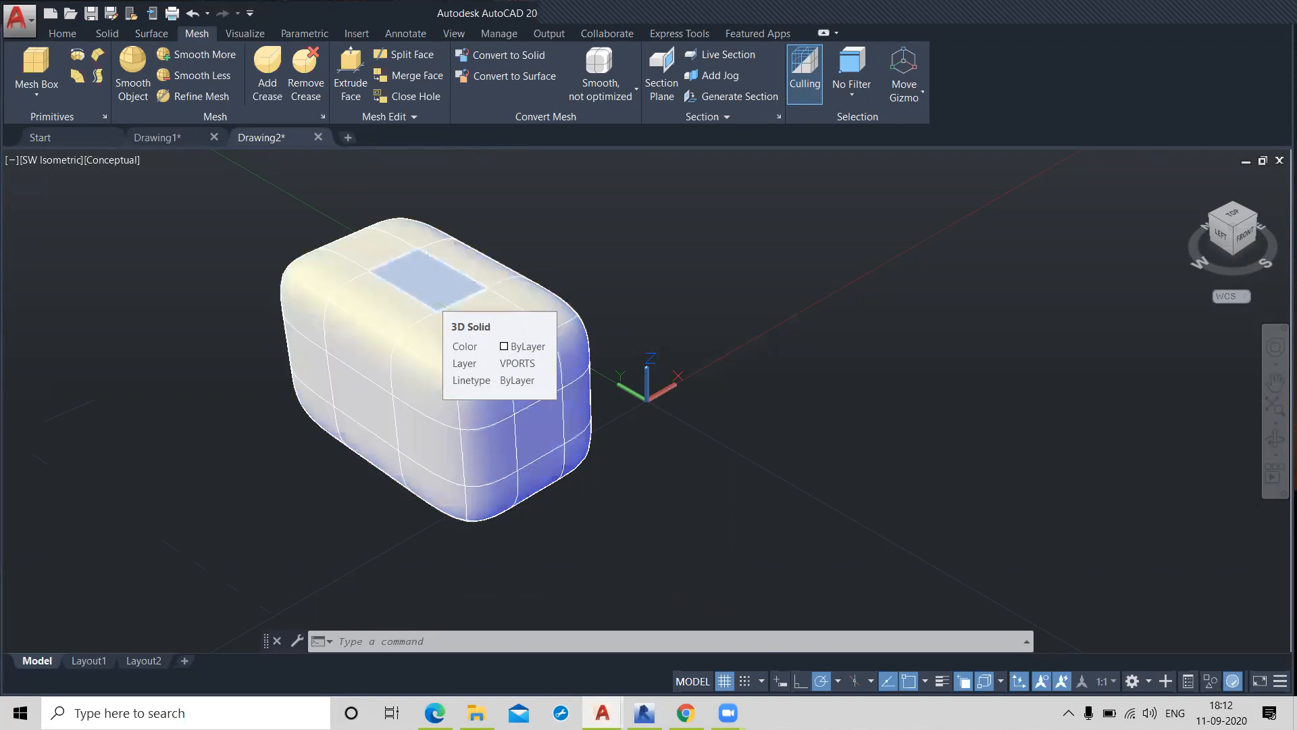
{"action": "key", "text": "ctrl+z"}
- Try converting the mesh box to a solid with the Faceted, optimized setting, and undo the conversion
{"action": "left_click", "coordinate": [620, 97]}
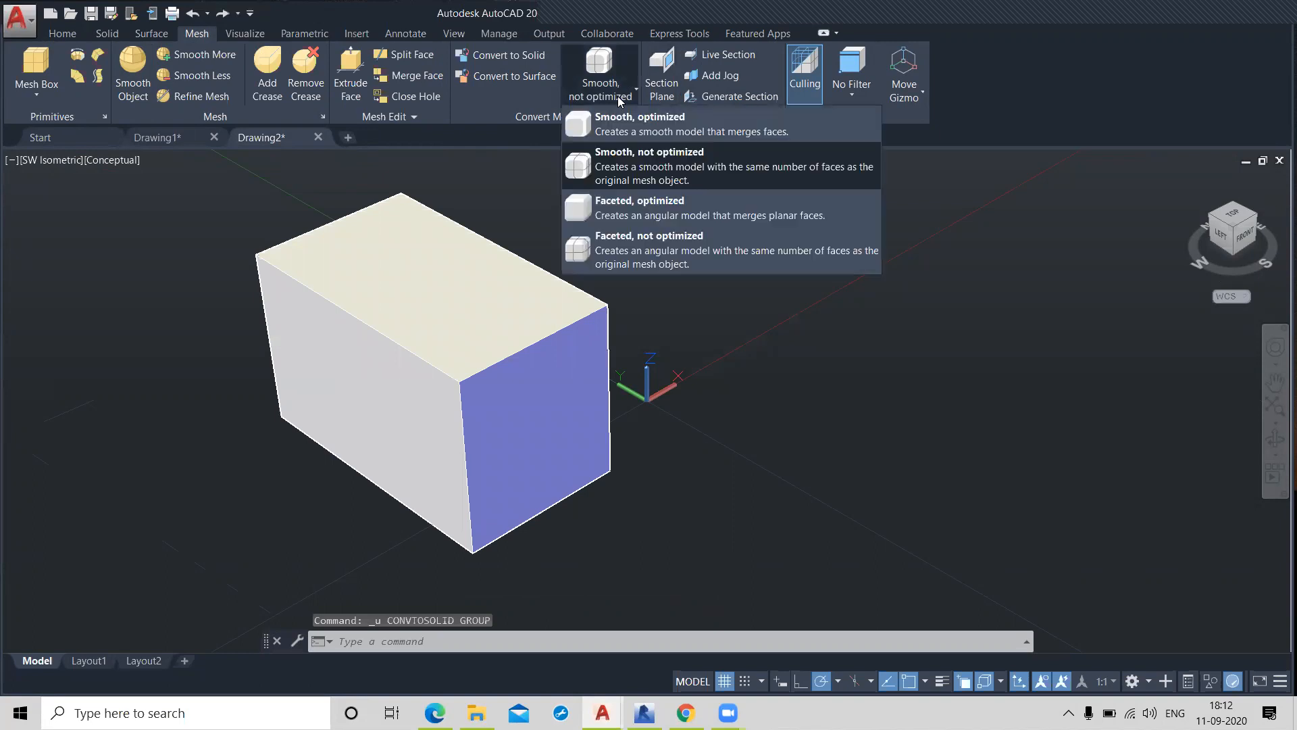
{"action": "left_click", "coordinate": [633, 214]}
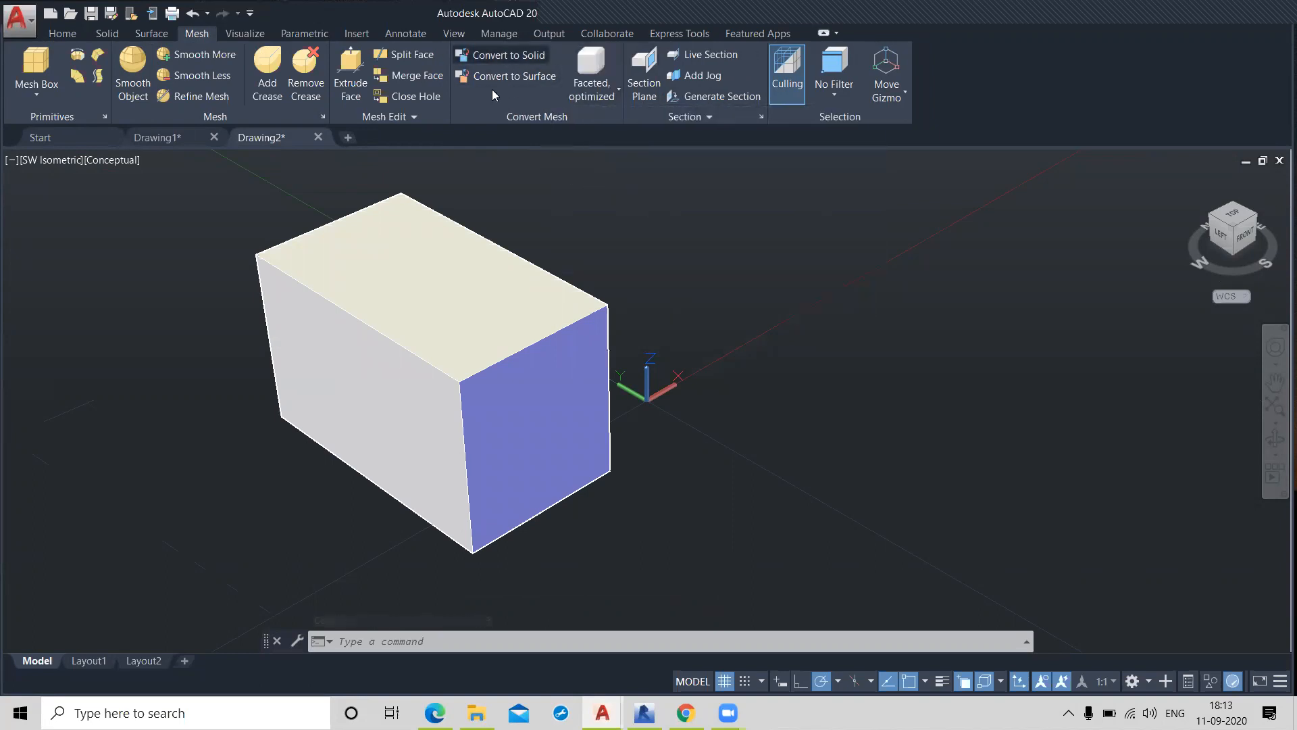
{"action": "left_click", "coordinate": [507, 56]}
{"action": "left_click", "coordinate": [458, 322]}
{"action": "key", "text": "Return"}
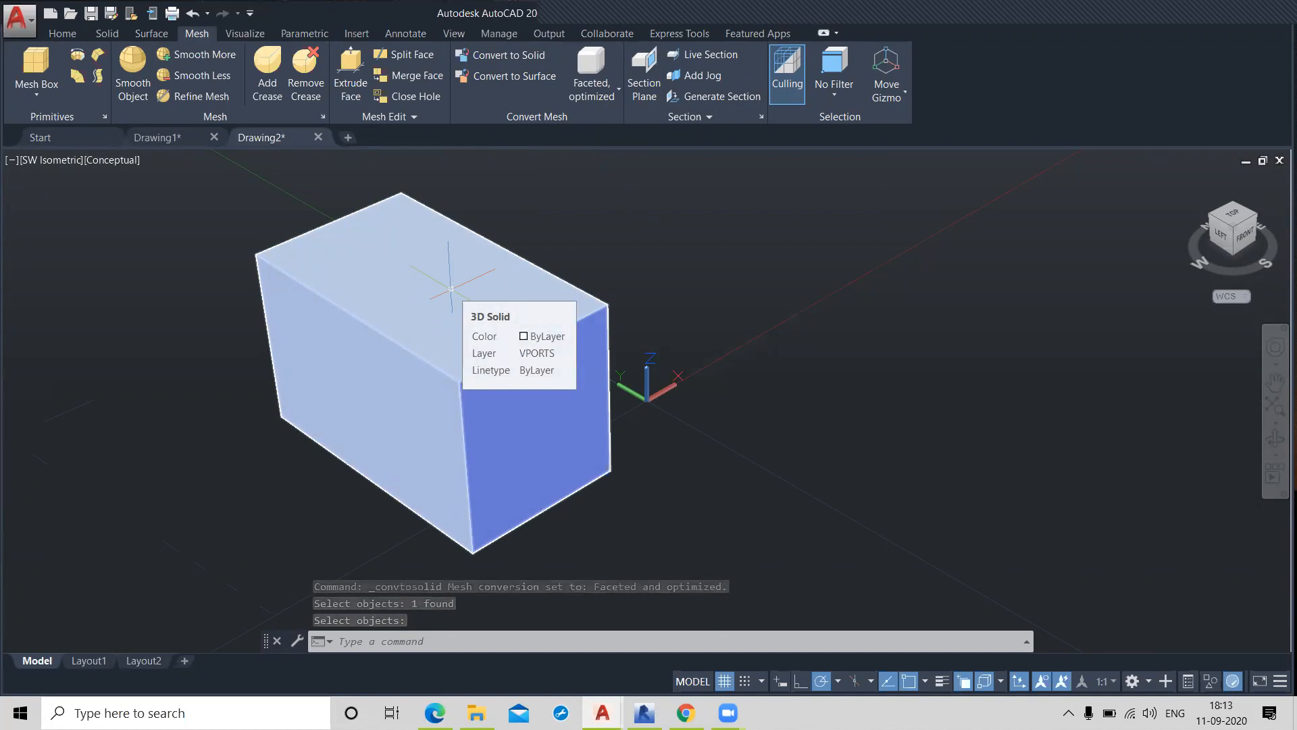
{"action": "key", "text": "ctrl+z"}
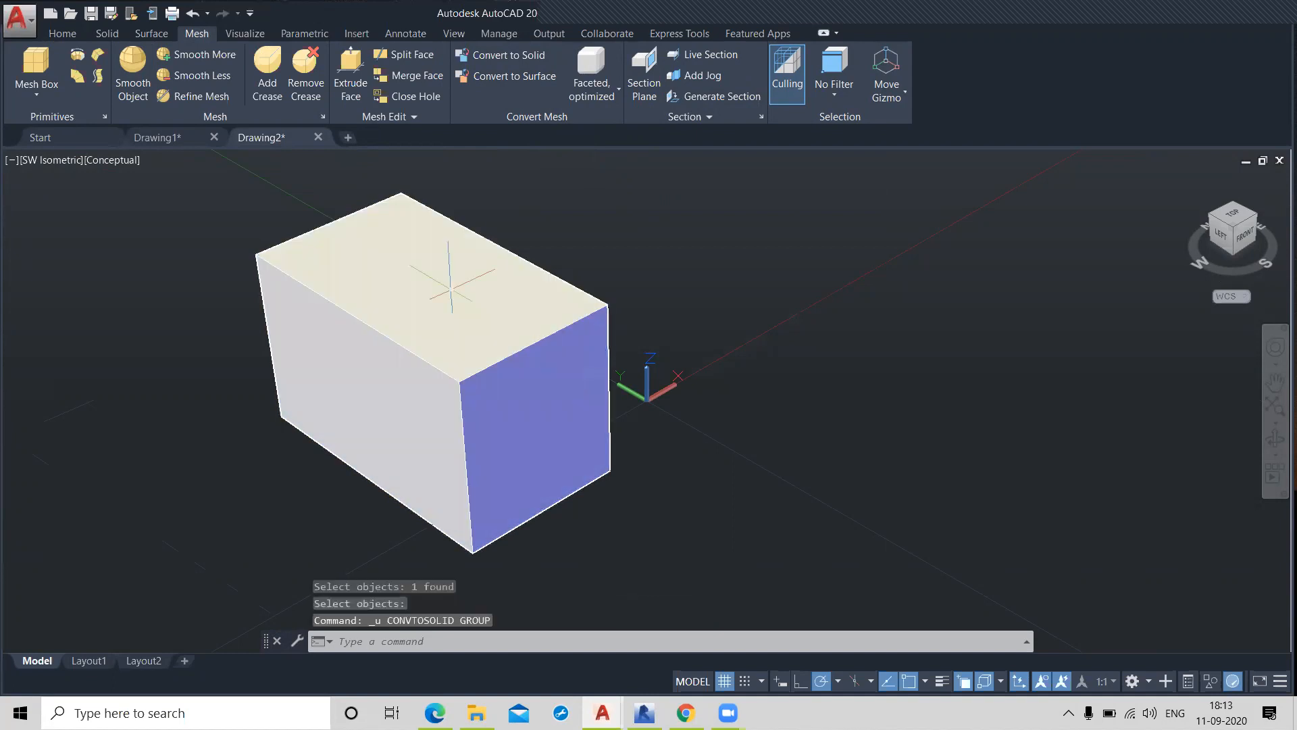
- Try converting the mesh box to a solid with the Faceted, not optimized setting, and undo the conversion
{"action": "left_click", "coordinate": [607, 98]}
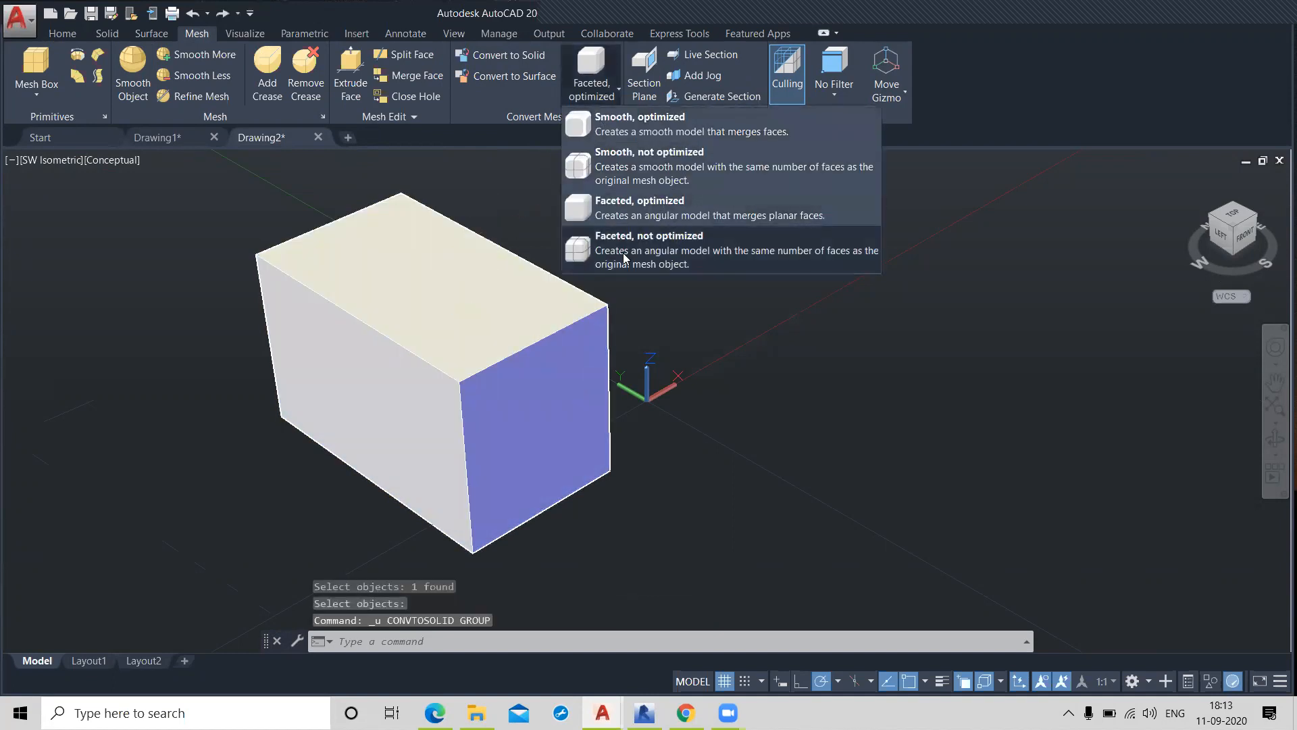
{"action": "left_click", "coordinate": [612, 244]}
{"action": "left_click", "coordinate": [508, 54]}
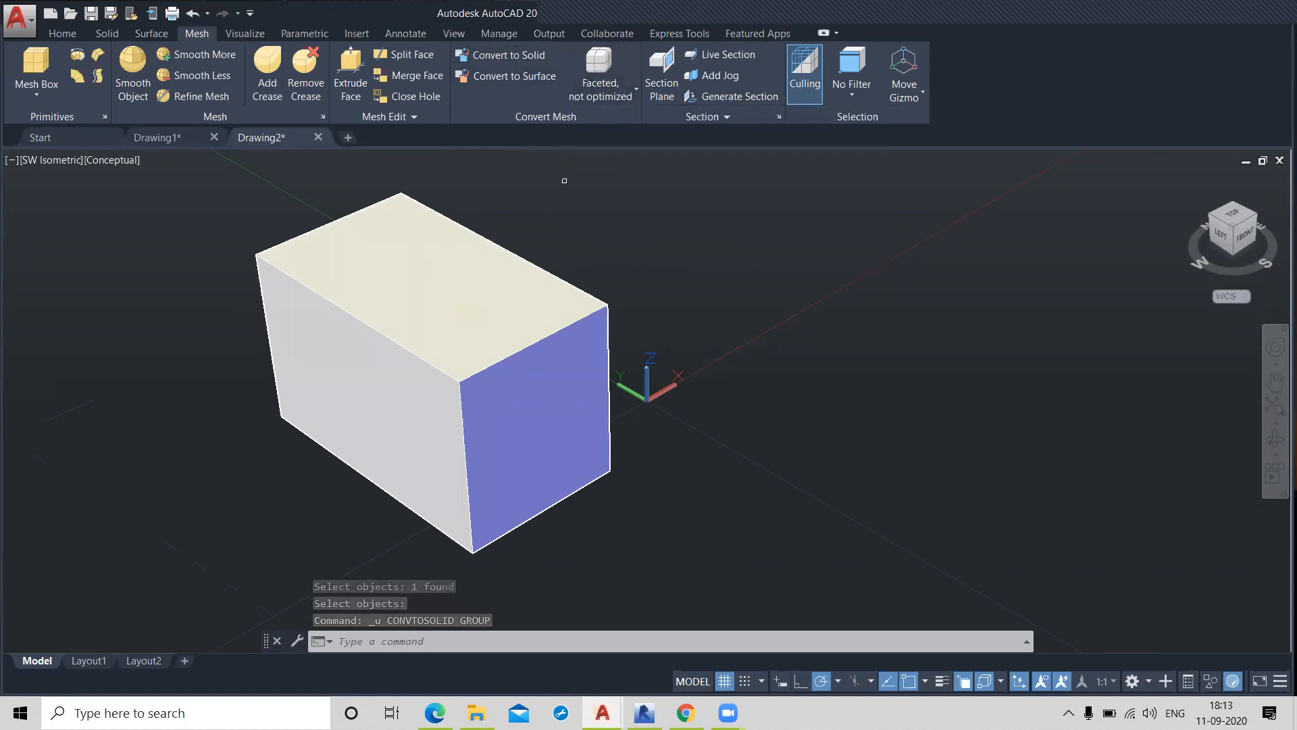
{"action": "left_click", "coordinate": [489, 298]}
{"action": "key", "text": "Return"}
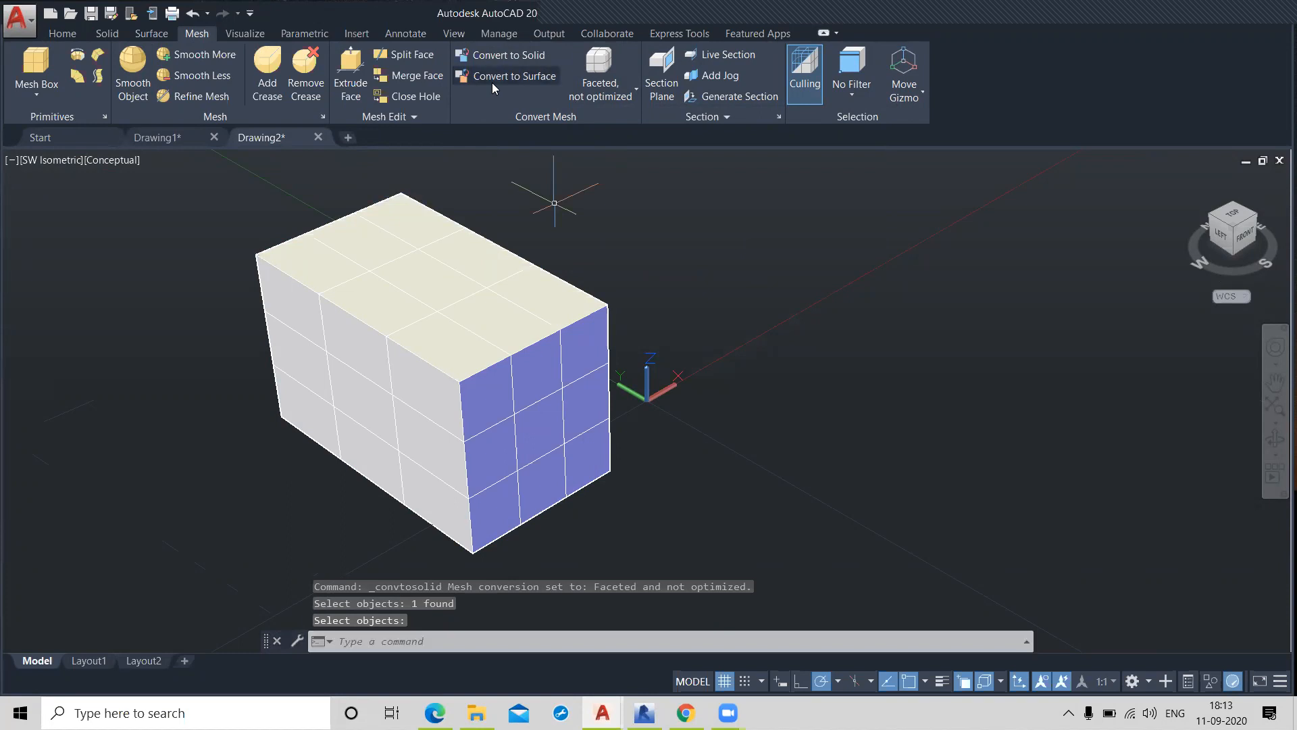
{"action": "key", "text": "Return"}
{"action": "key", "text": "ctrl+z"}
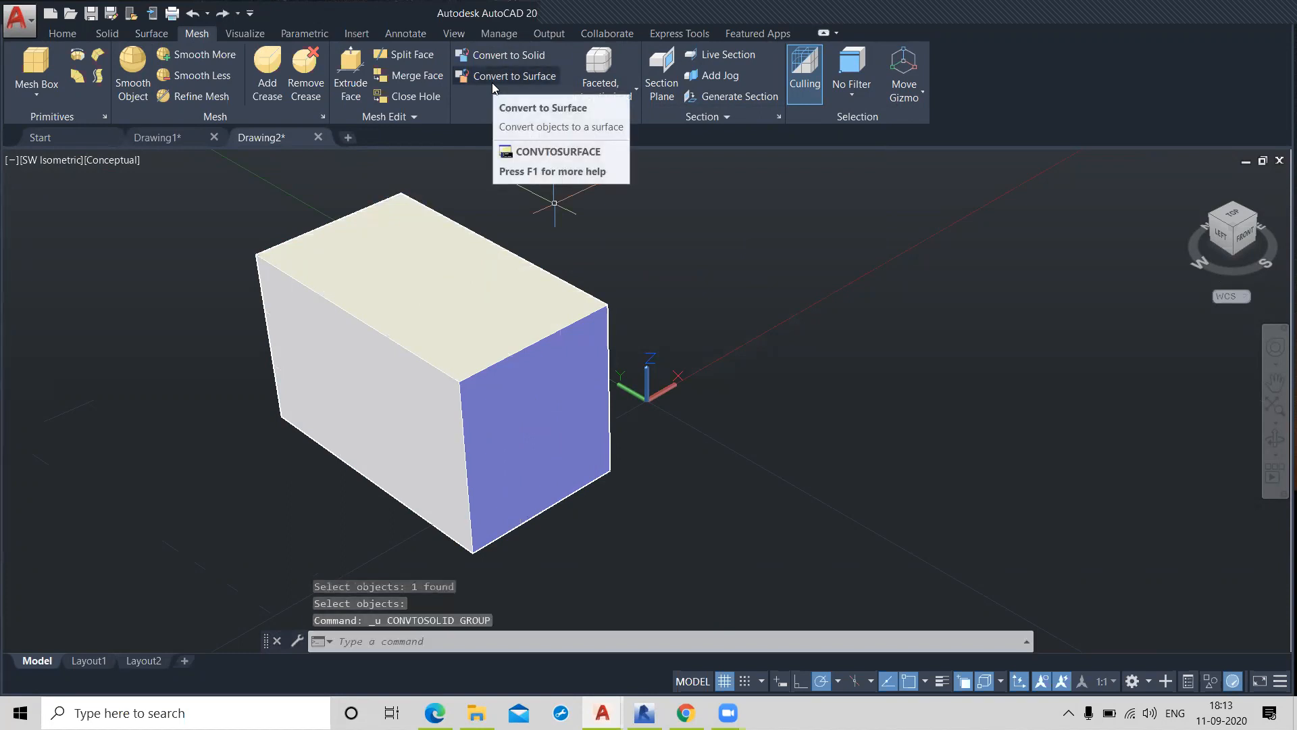